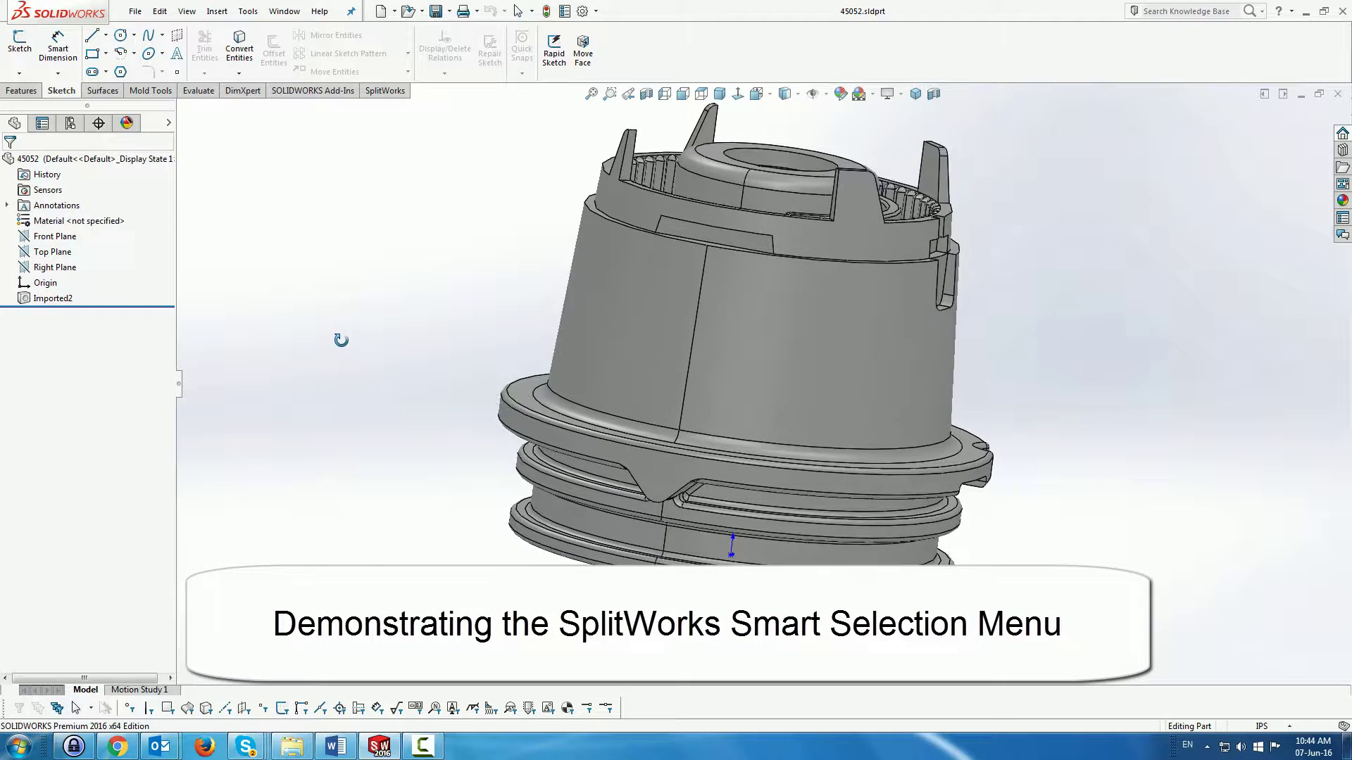
# Step: Leave rotate mode, show the SplitWorks tools and pick Top Plane as the split reference
pyautogui.press('Escape')
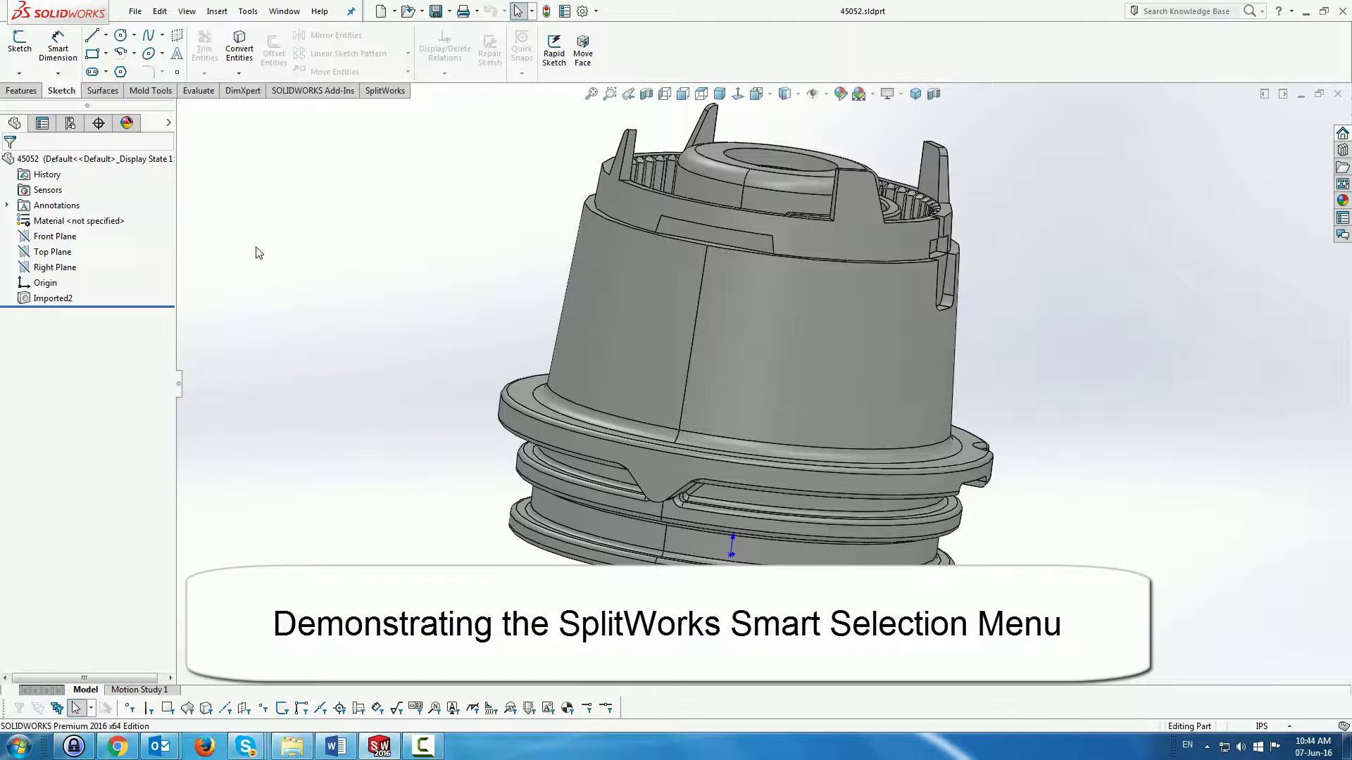
pyautogui.click(387, 91)
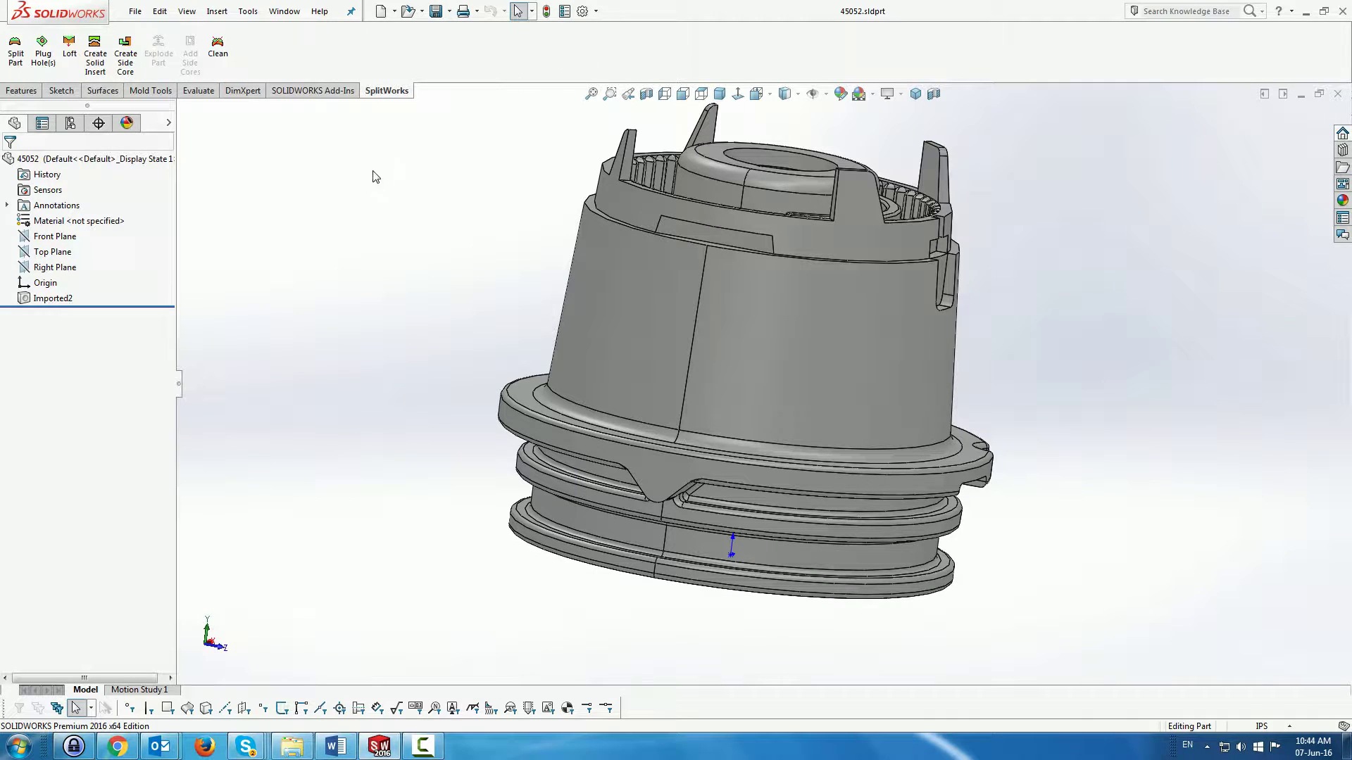
pyautogui.click(54, 254)
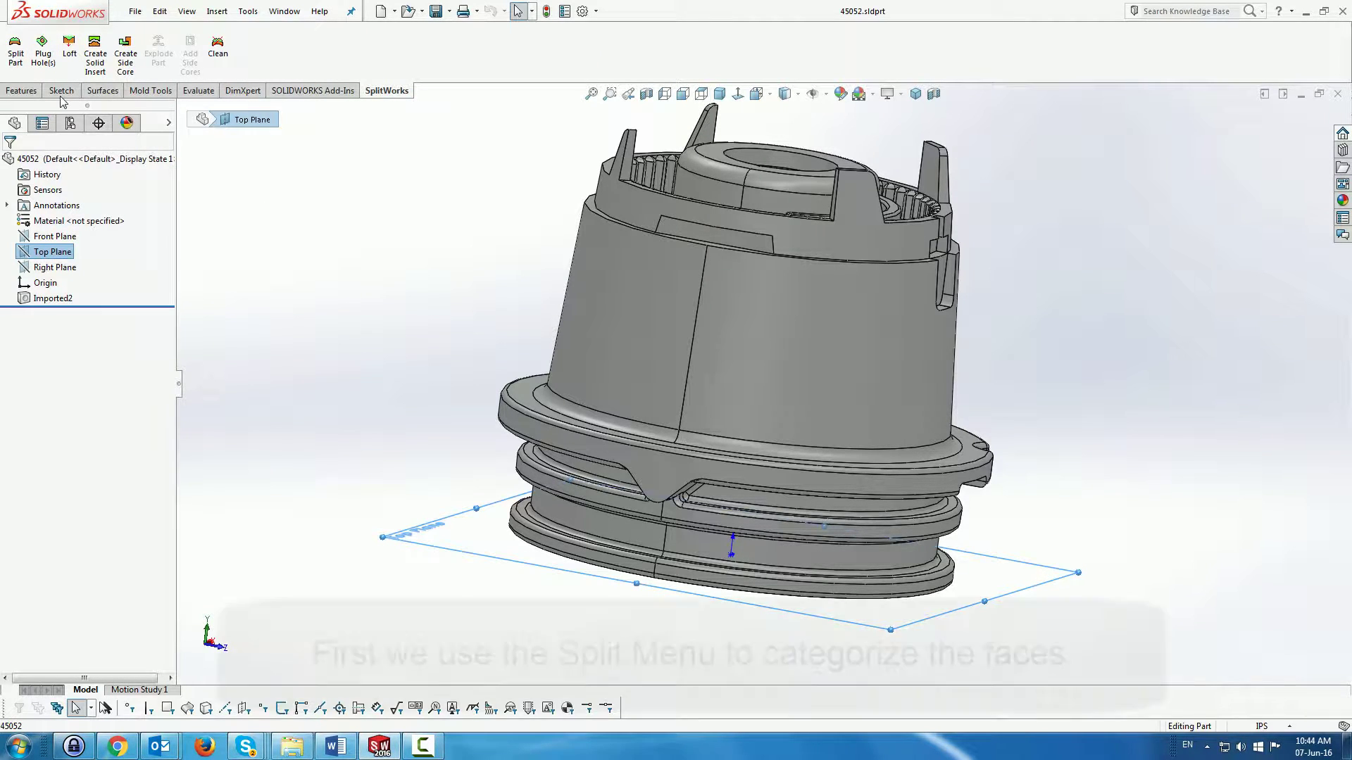
# Step: Start a Split Part analysis showing main face groups only
pyautogui.click(16, 50)
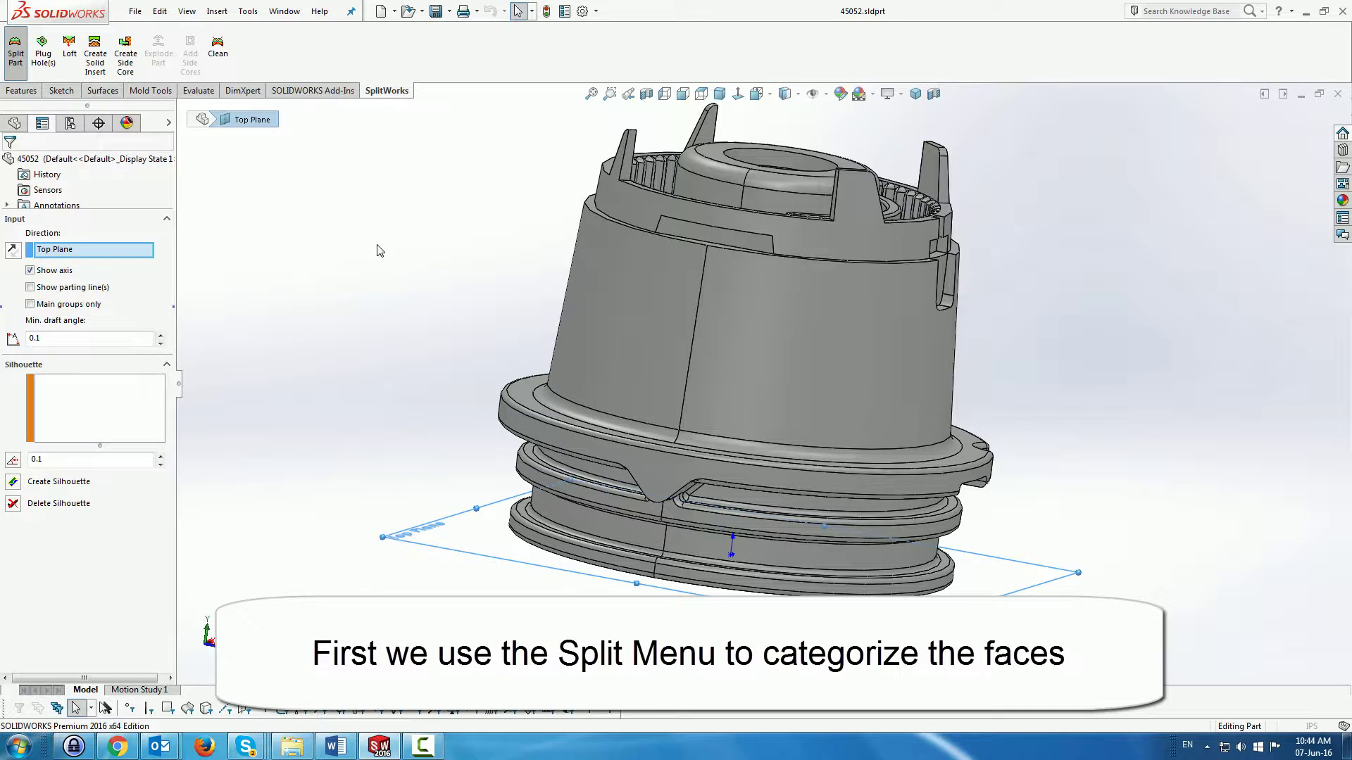
pyautogui.scroll(2, 471, 346)
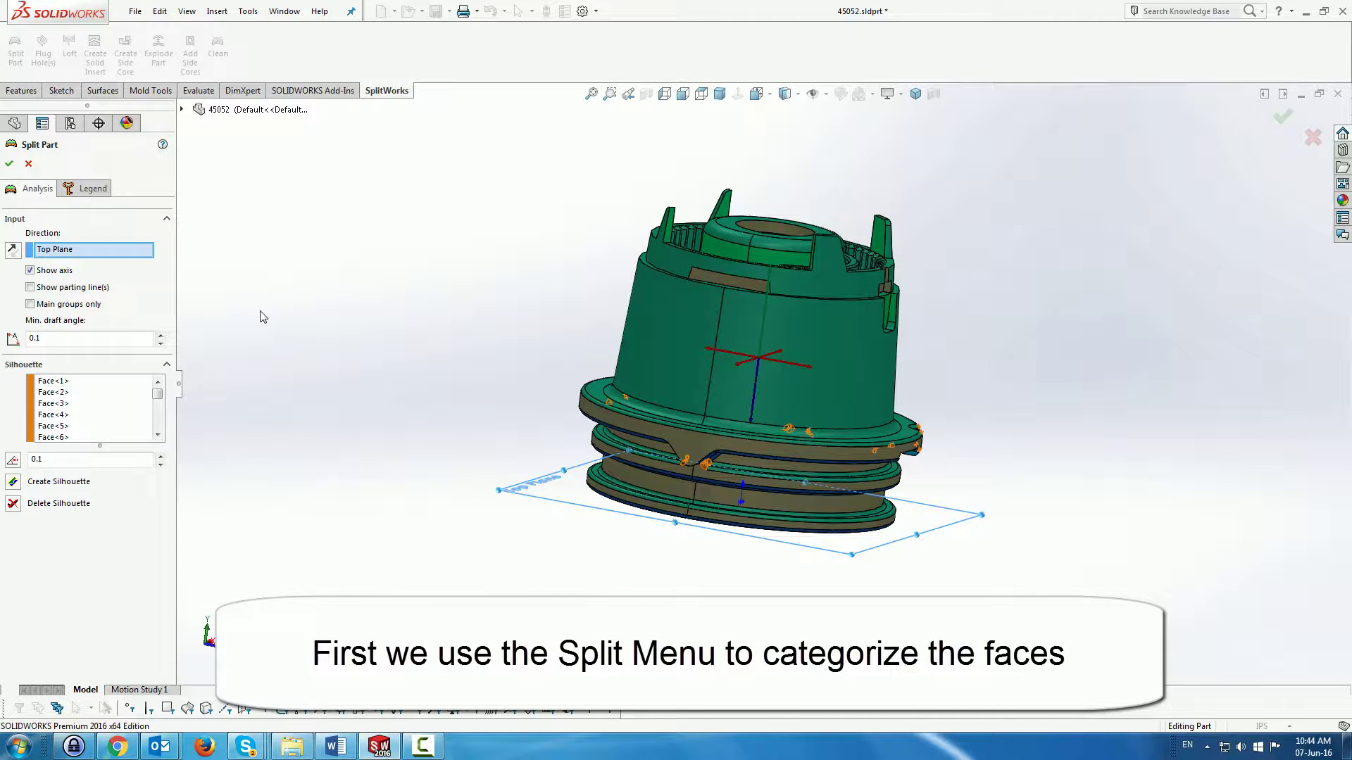
pyautogui.click(38, 308)
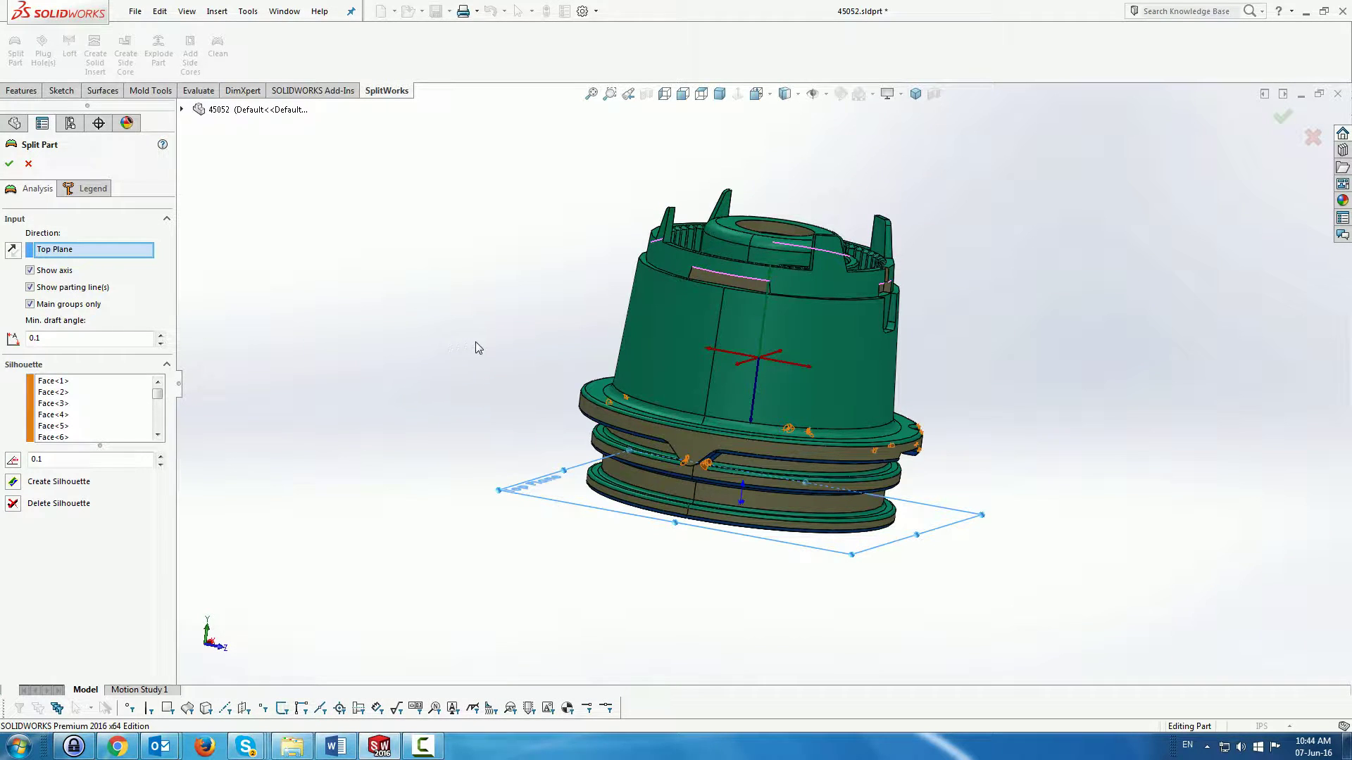
pyautogui.moveTo(475, 341)
pyautogui.mouseDown(button='middle')
pyautogui.moveTo(464, 208)
pyautogui.moveTo(463, 331)
pyautogui.mouseUp(button='middle')
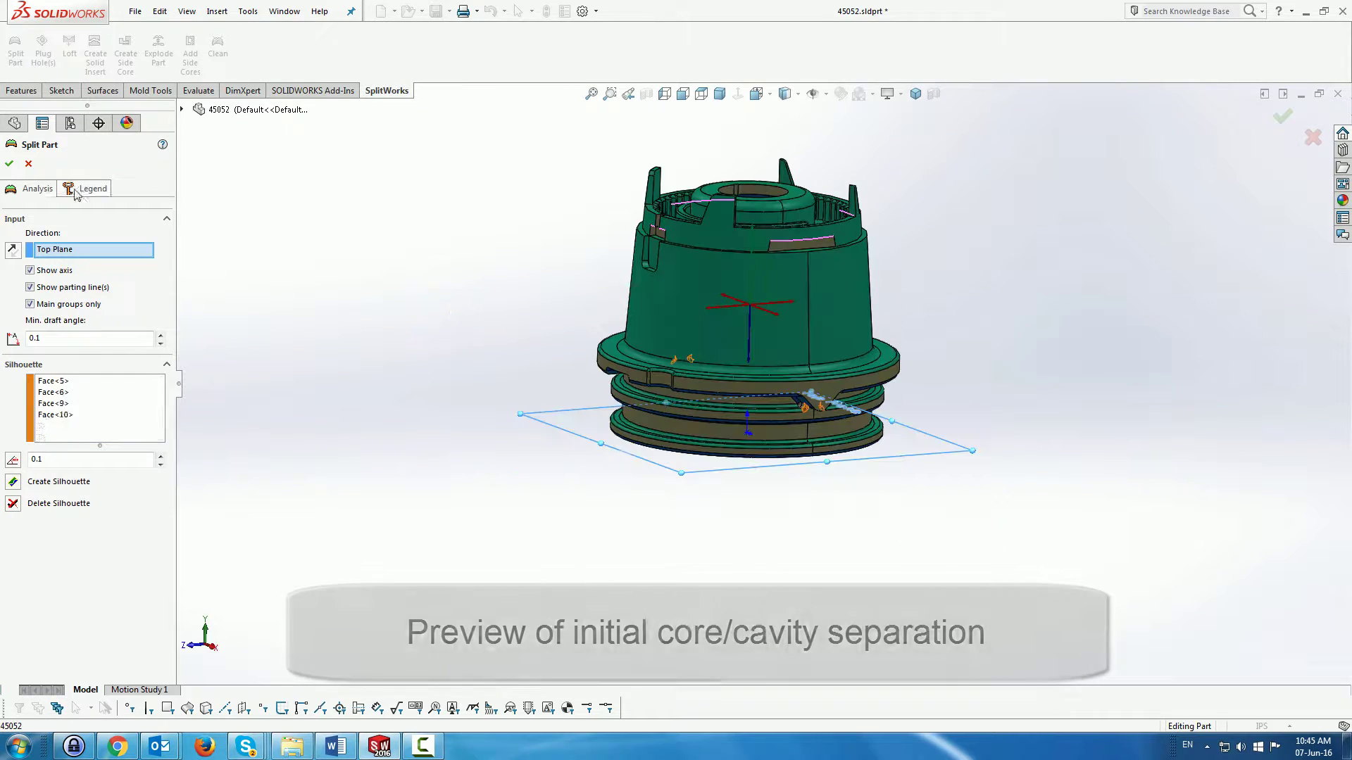
# Step: Preview the exploded core/cavity separation from the Legend, then collapse it back
pyautogui.click(78, 191)
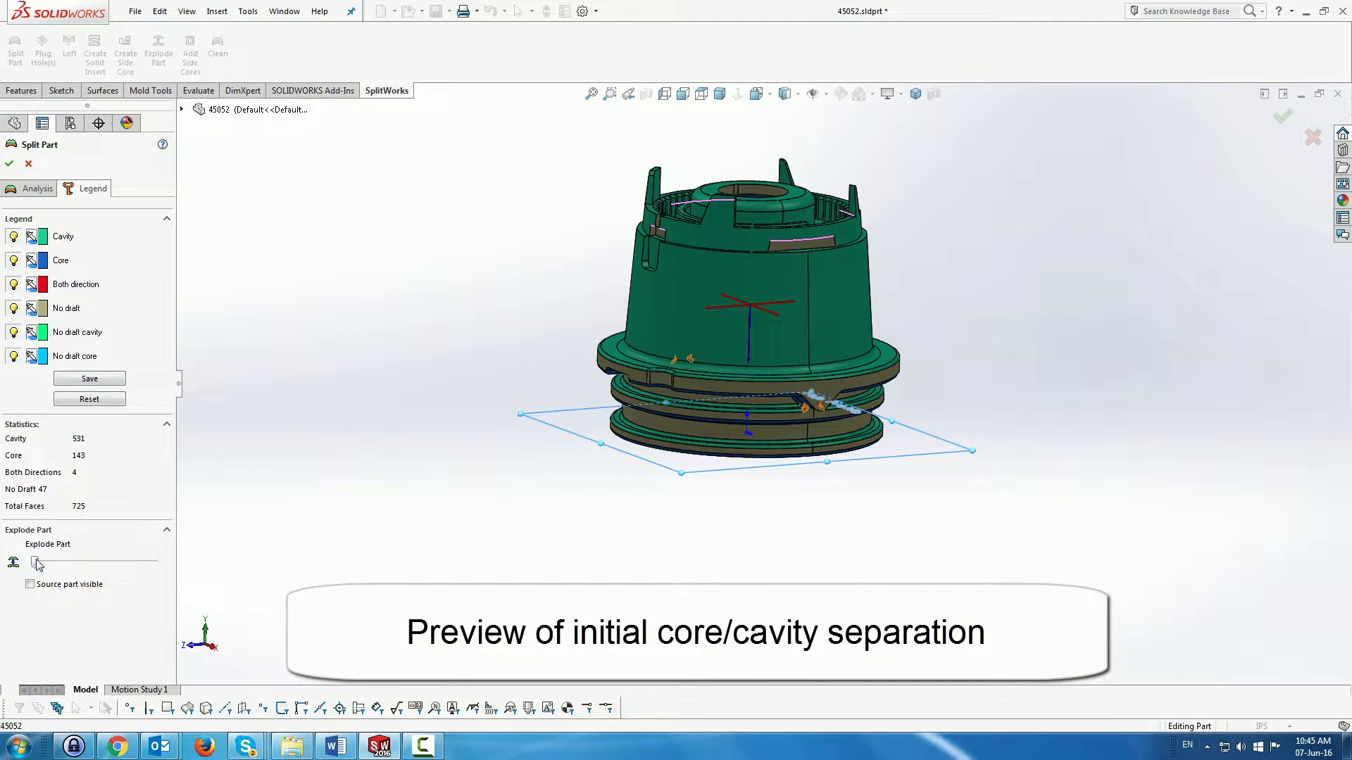
pyautogui.moveTo(72, 565)
pyautogui.mouseDown()
pyautogui.moveTo(90, 566)
pyautogui.moveTo(72, 565)
pyautogui.mouseUp()
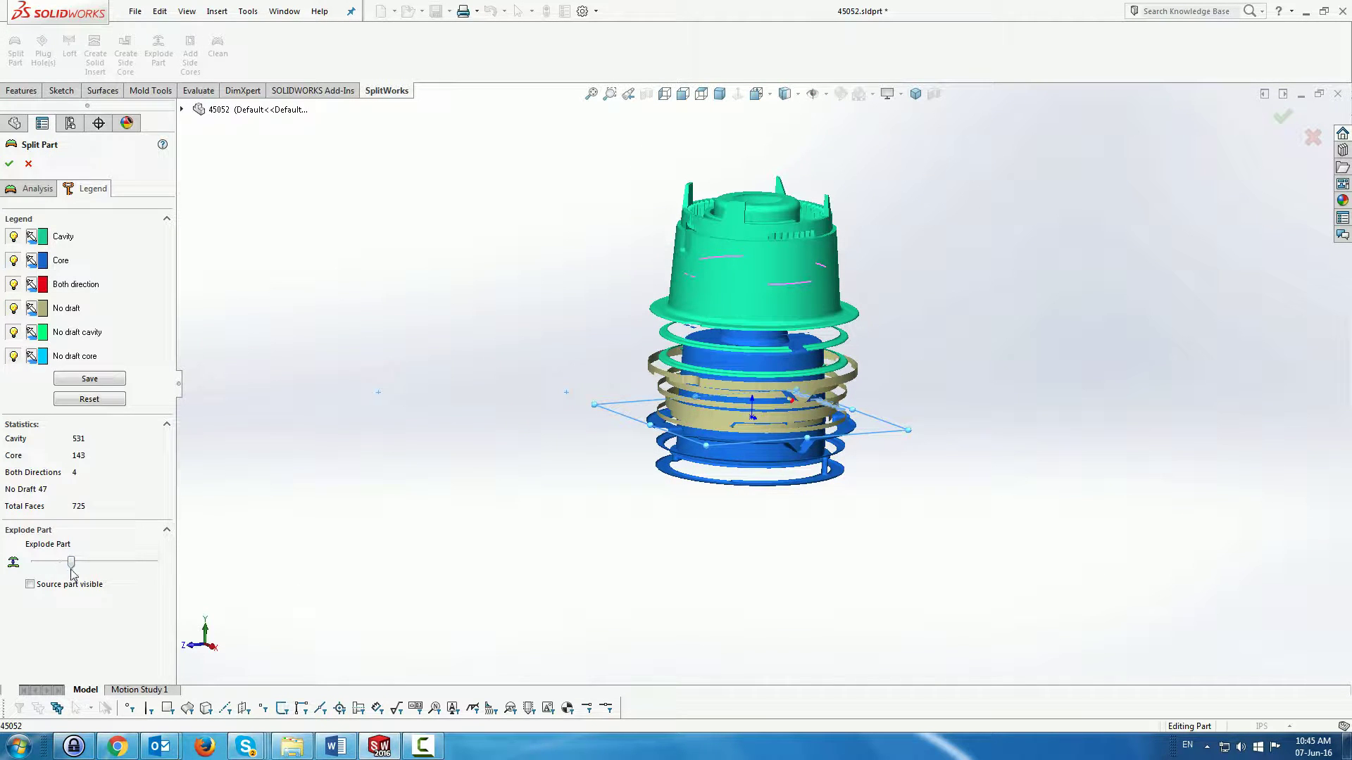
pyautogui.moveTo(71, 565); pyautogui.dragTo(34, 566)
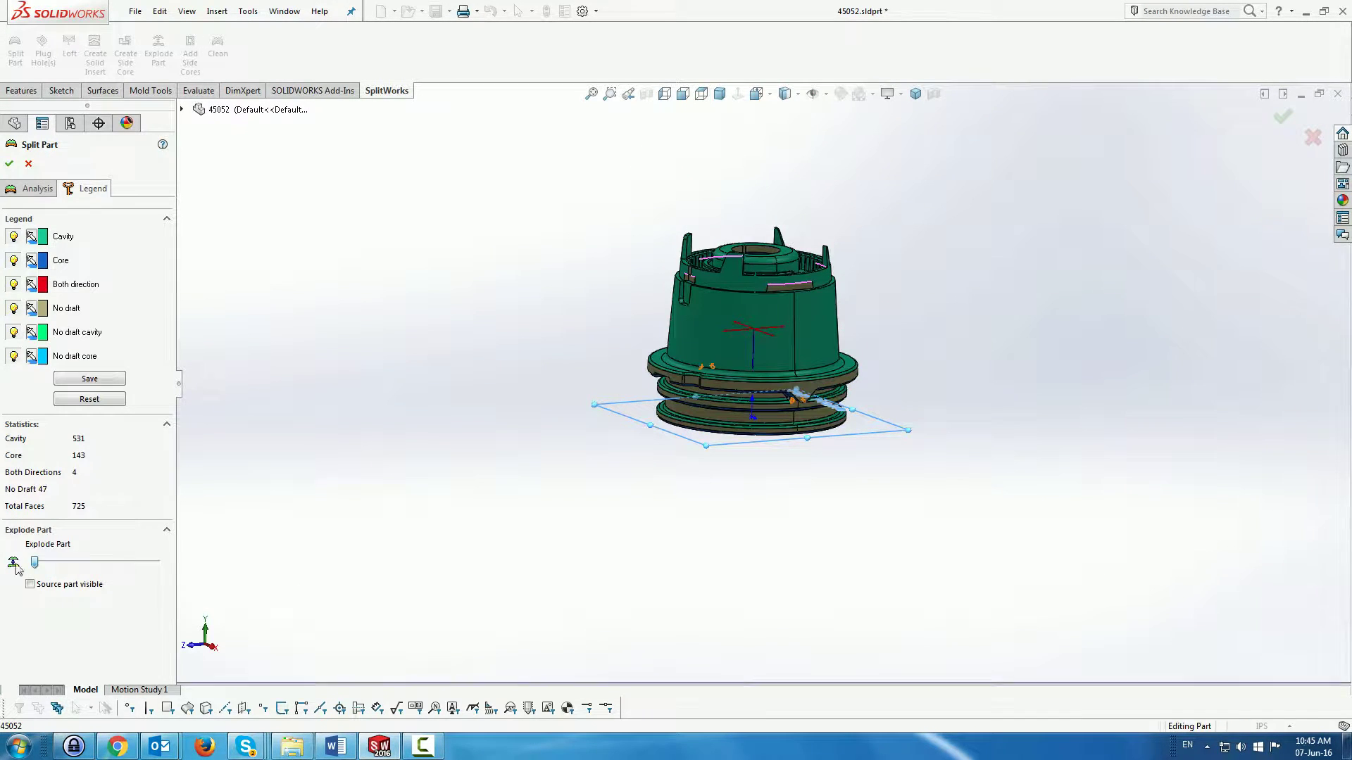
pyautogui.click(37, 189)
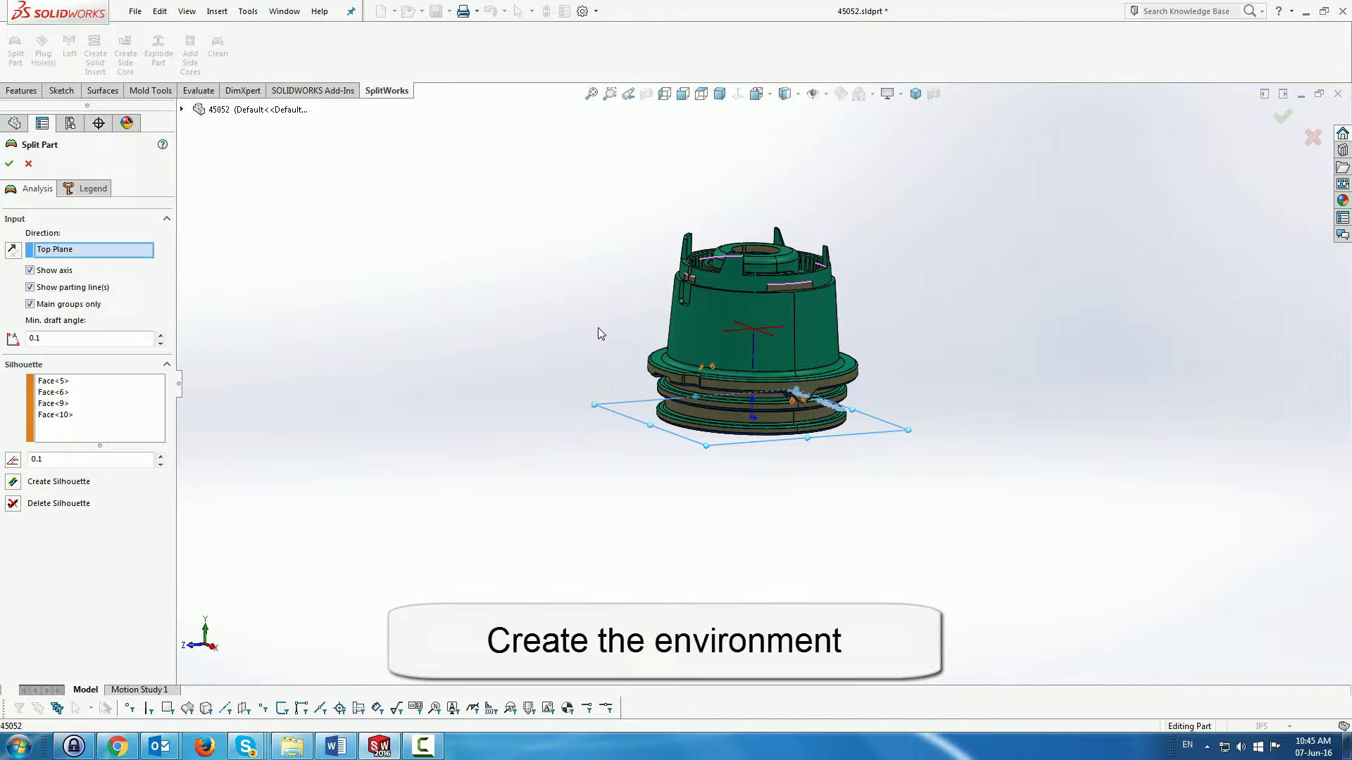
# Step: Accept the split and display the widened SplitWorks face-group tree
pyautogui.click(10, 164)
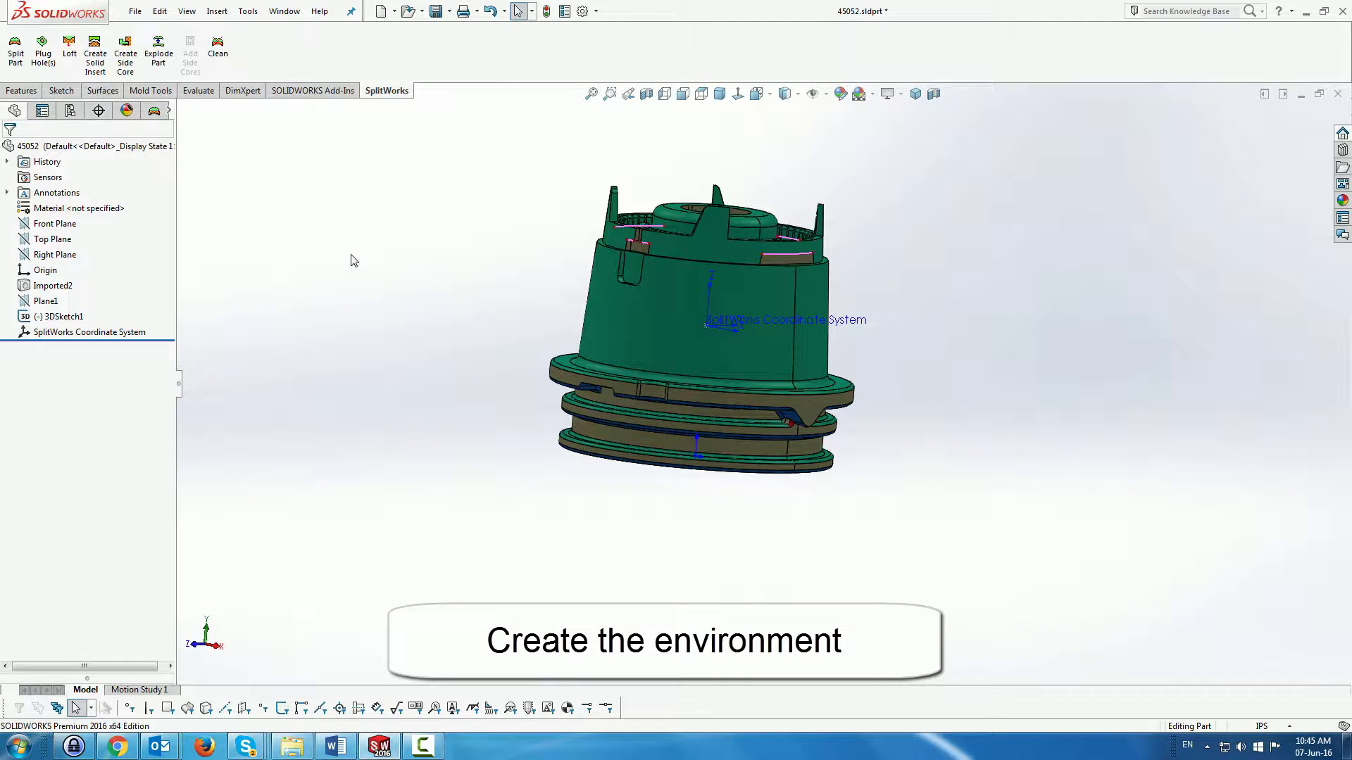
pyautogui.moveTo(621, 367); pyautogui.dragTo(743, 391, button='middle')
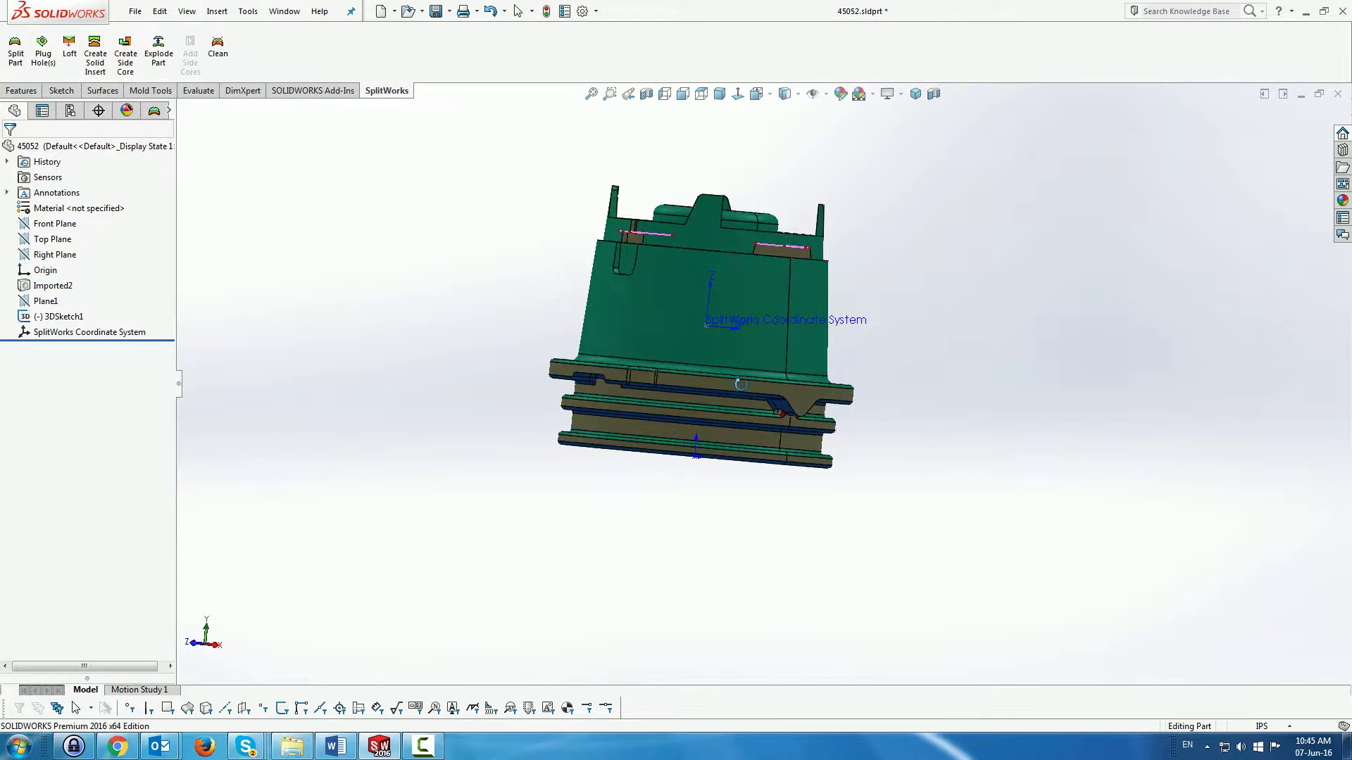
pyautogui.click(154, 110)
pyautogui.moveTo(175, 200); pyautogui.dragTo(222, 201)
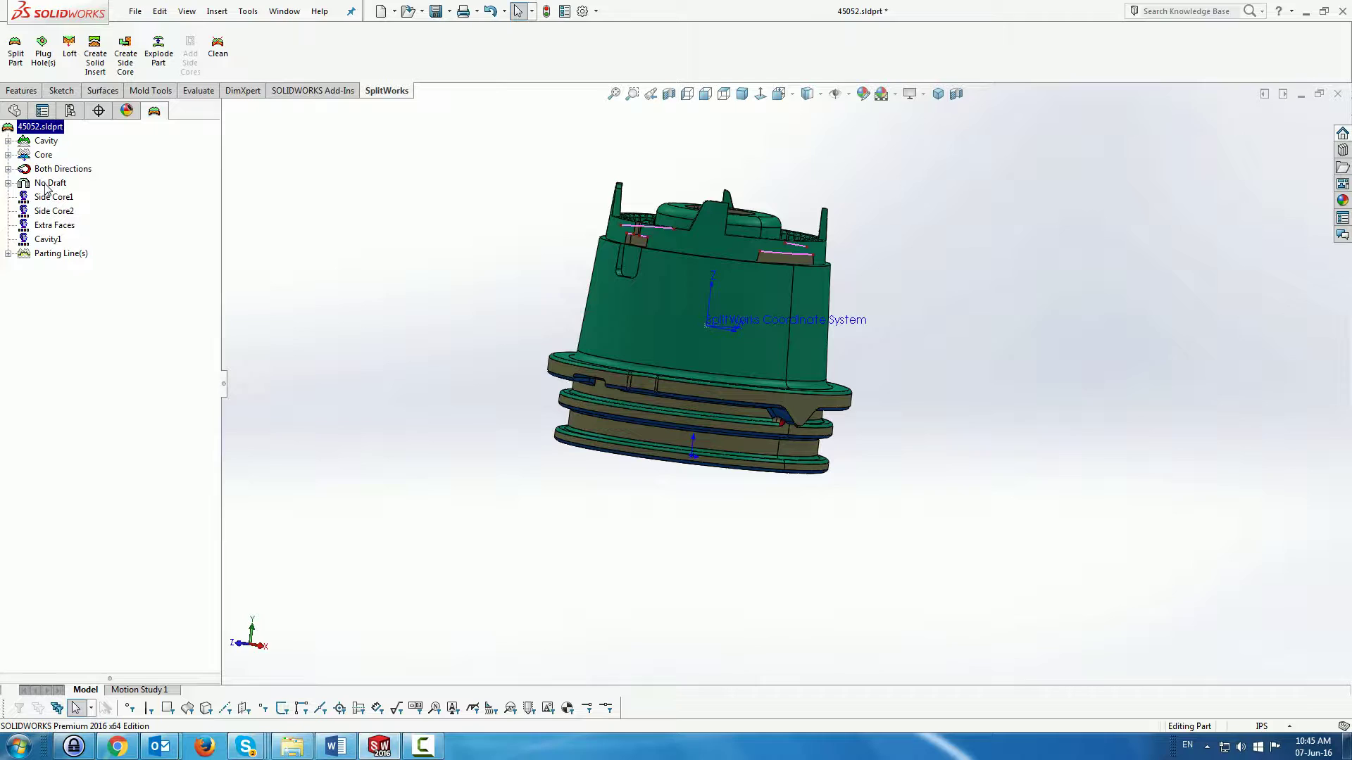
# Step: Move No Draft faces to Cavity, Both Directions to Extra Faces, and Core to Cavity
pyautogui.rightClick(47, 185)
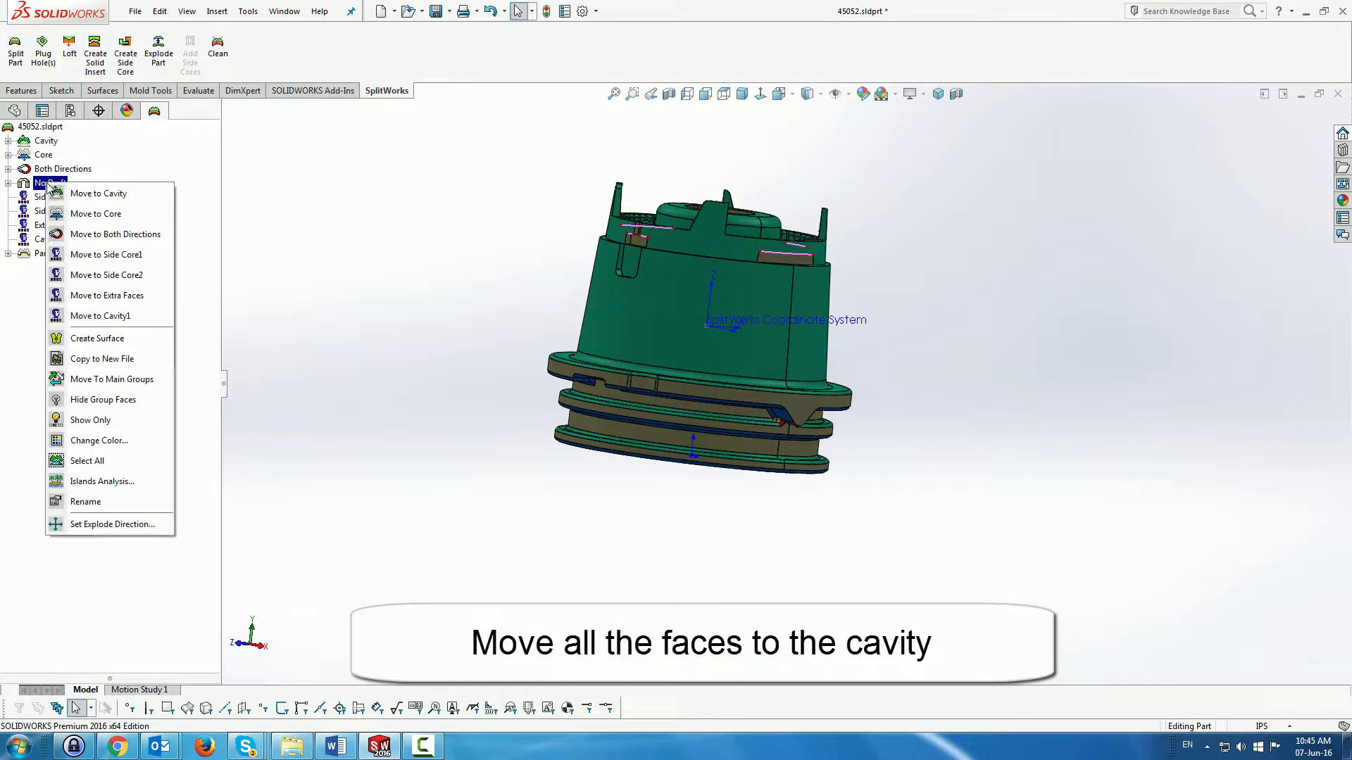
pyautogui.click(116, 200)
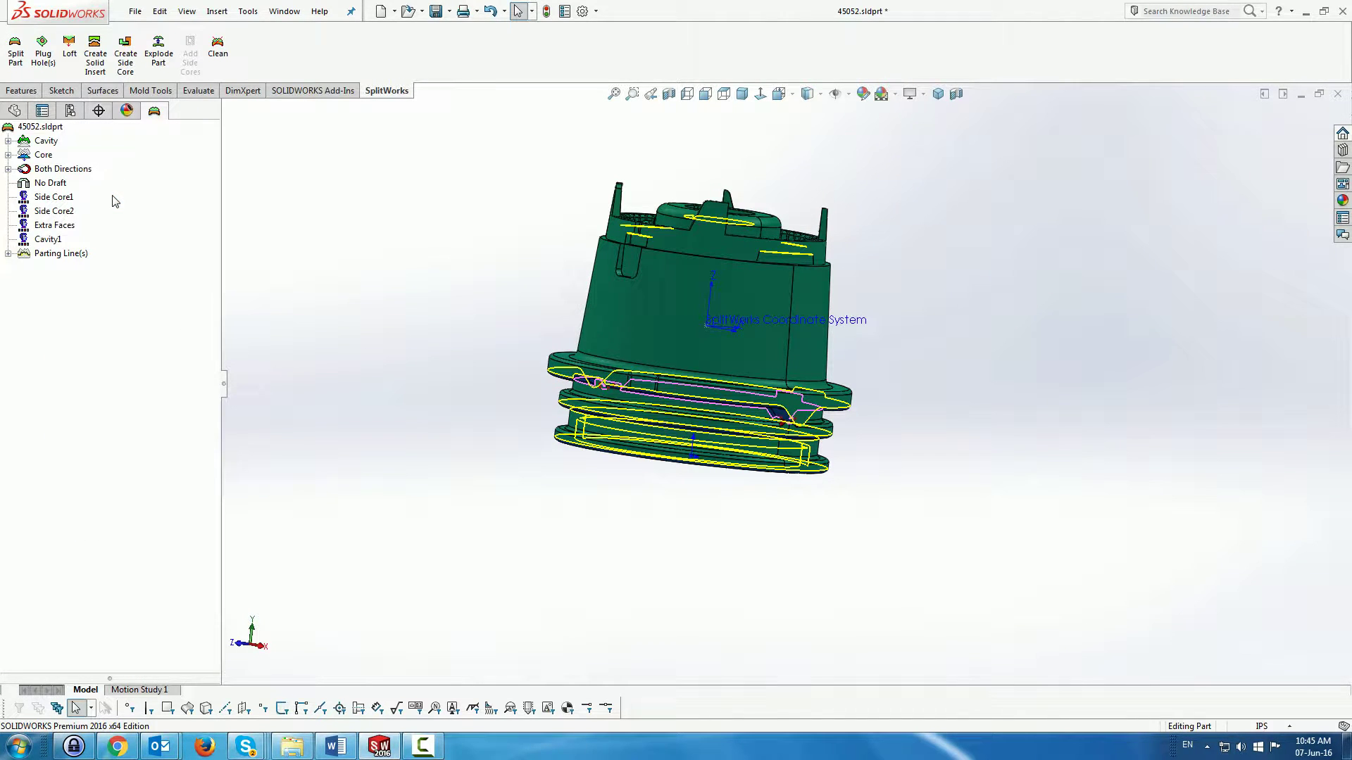
pyautogui.rightClick(37, 171)
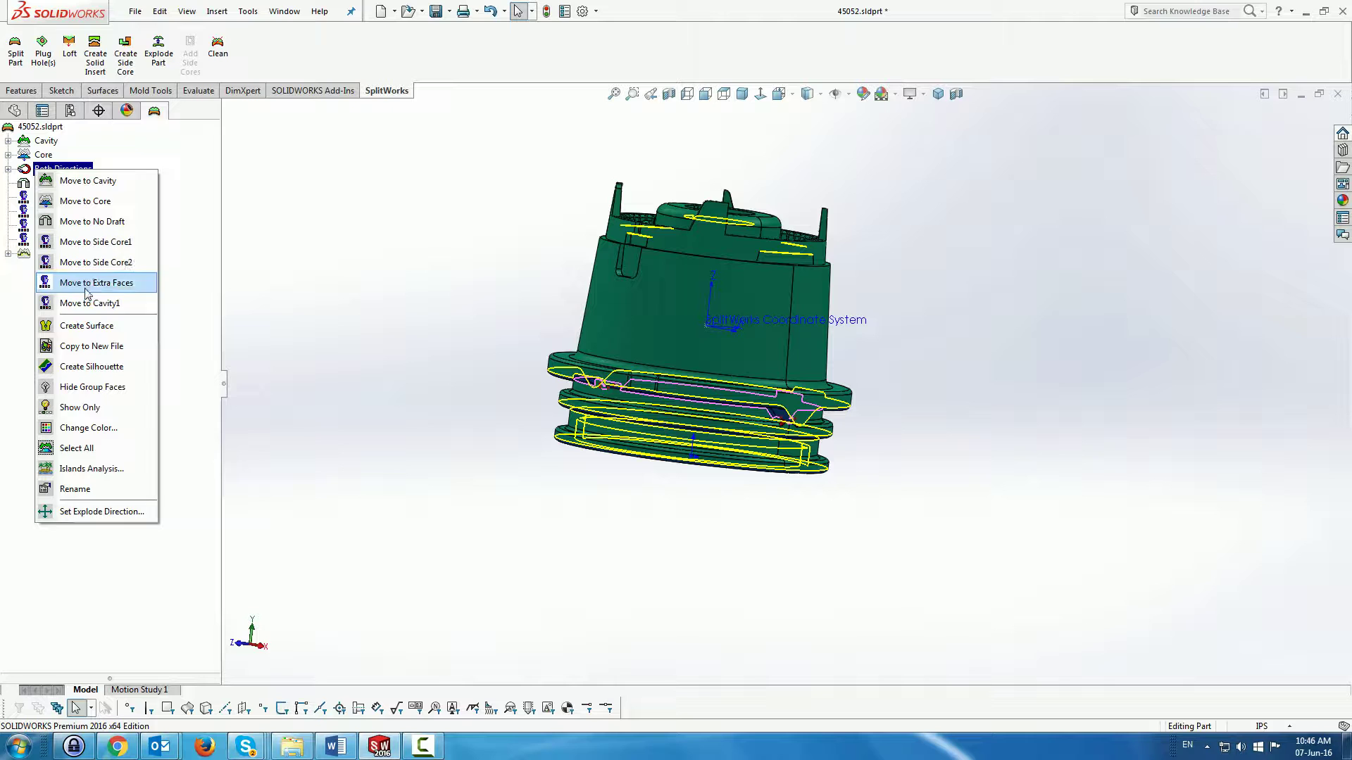
pyautogui.click(97, 334)
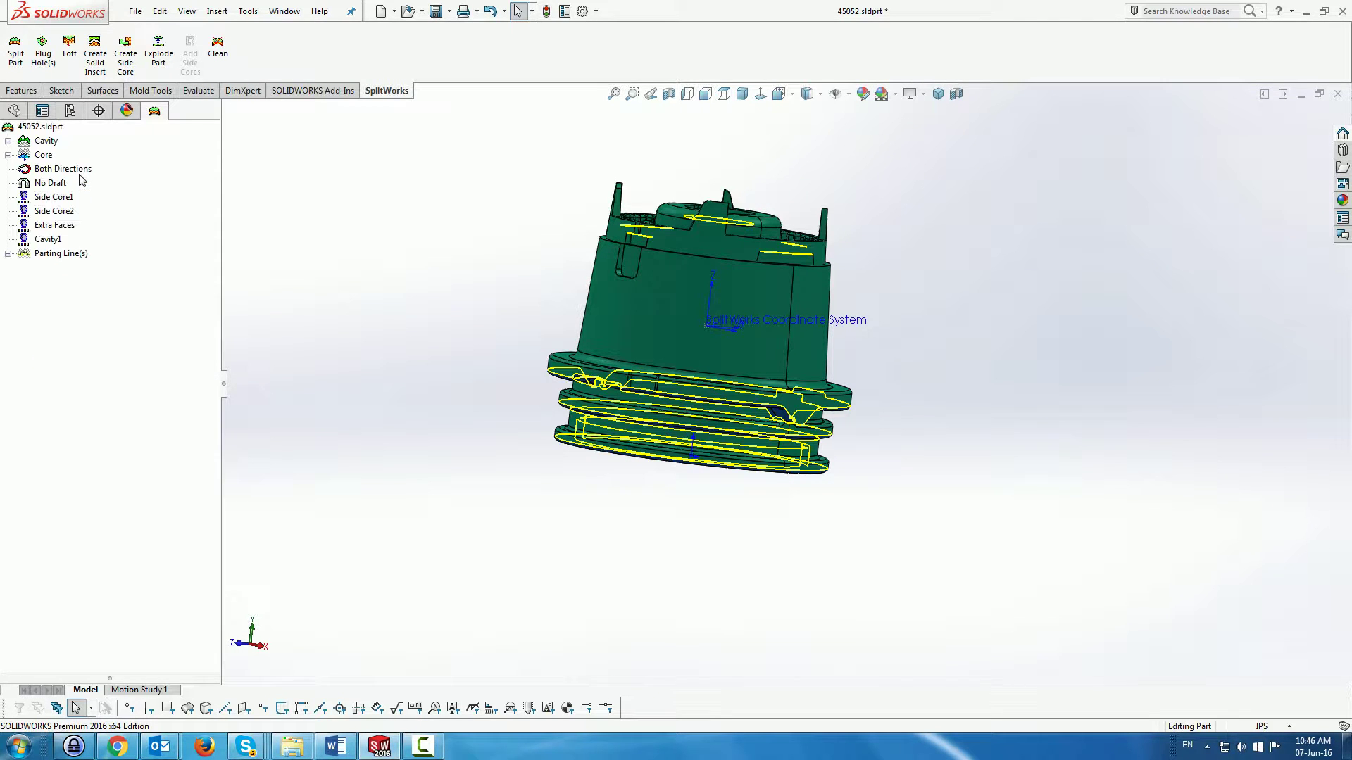
pyautogui.rightClick(42, 156)
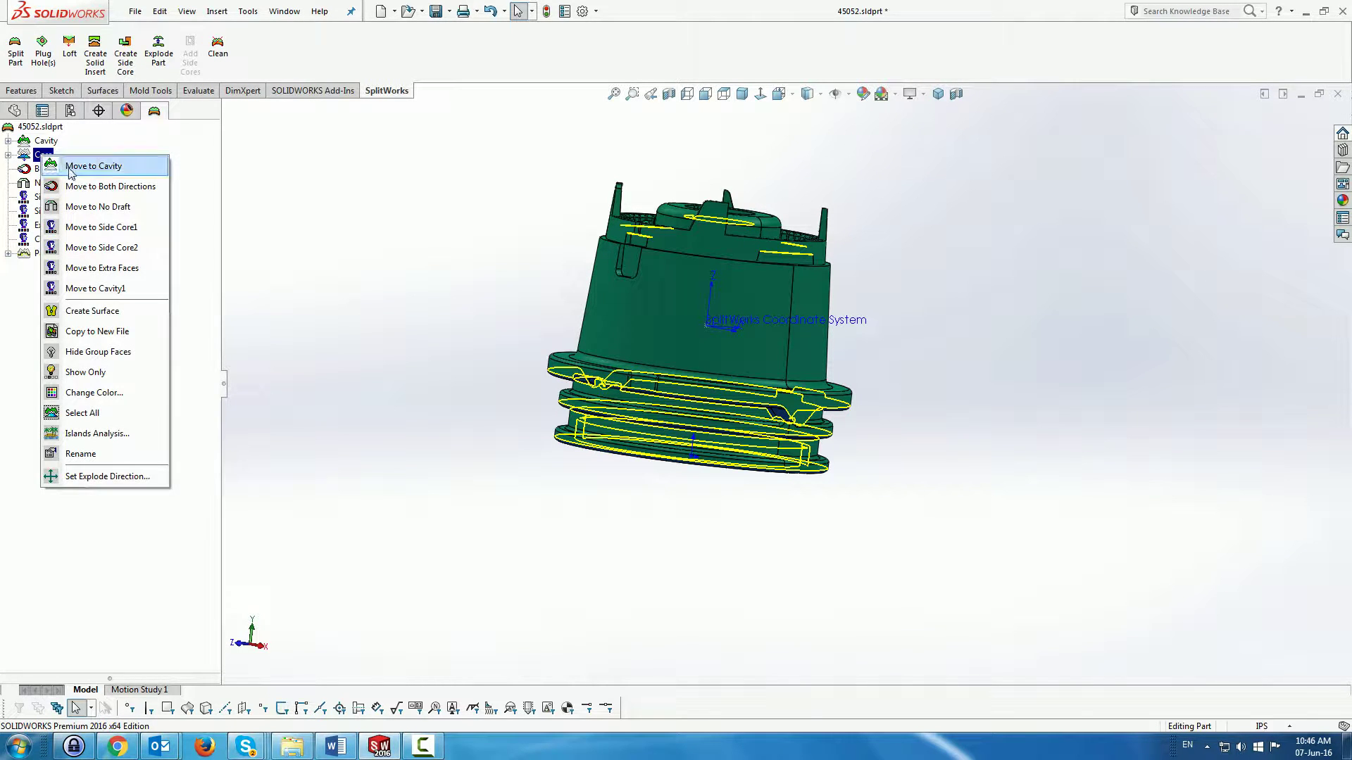
pyautogui.click(72, 167)
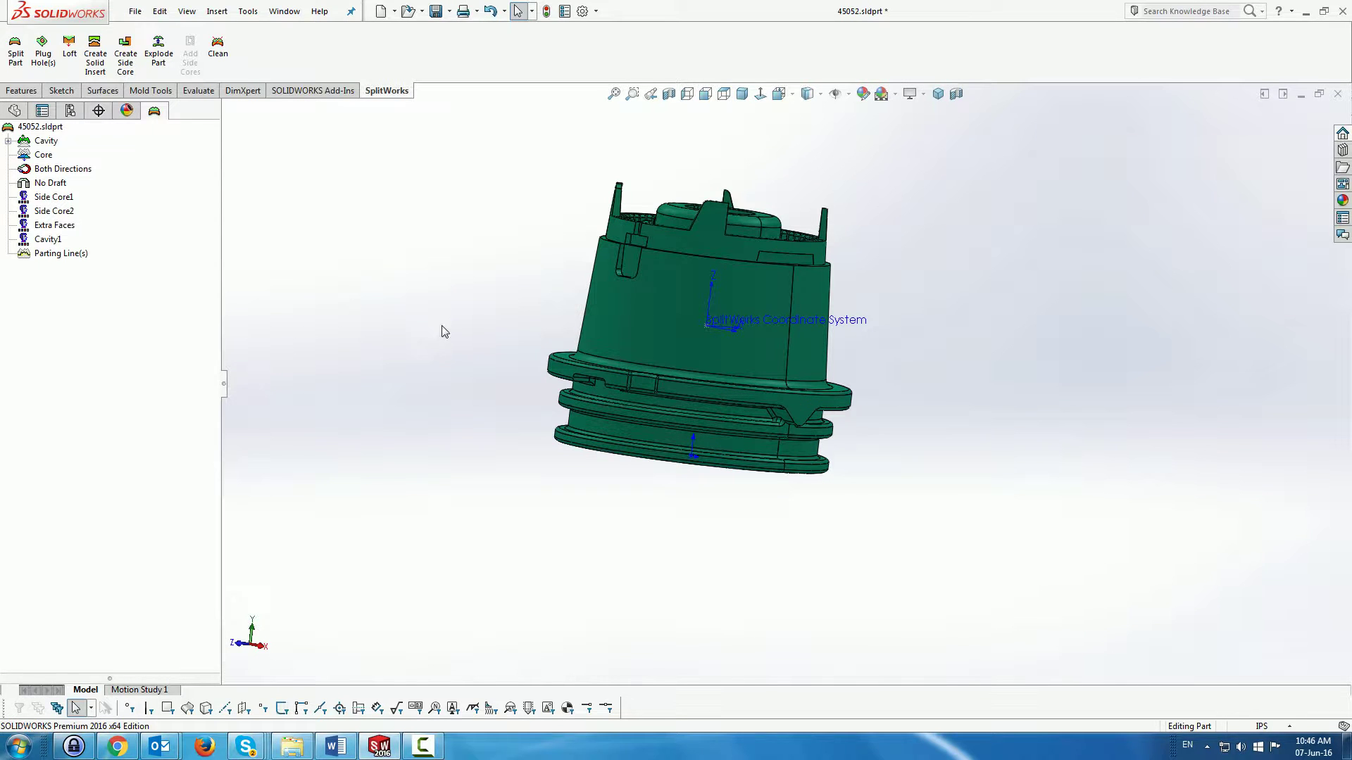
pyautogui.moveTo(442, 340); pyautogui.dragTo(482, 182, button='middle')
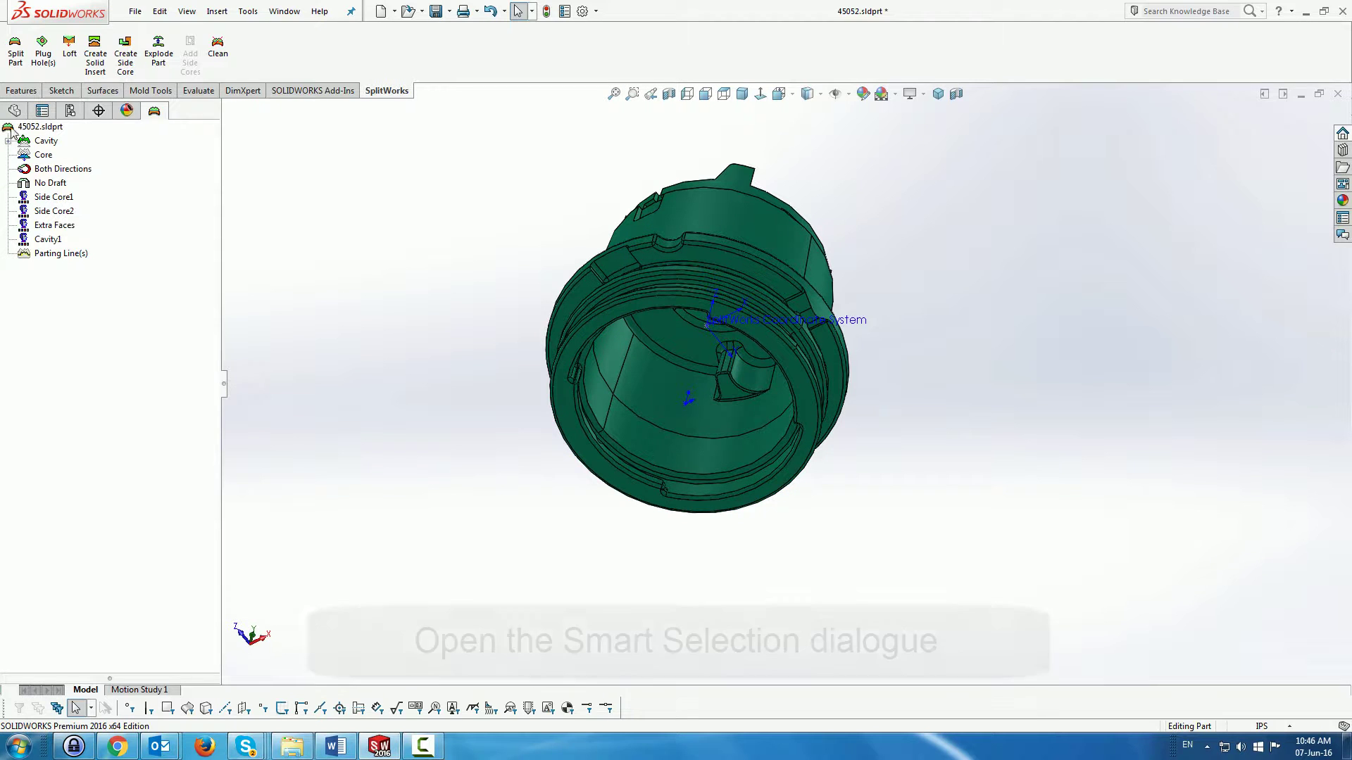
# Step: Open Smart Selection and pick the outer ring face as the exterior loop boundary
pyautogui.rightClick(32, 127)
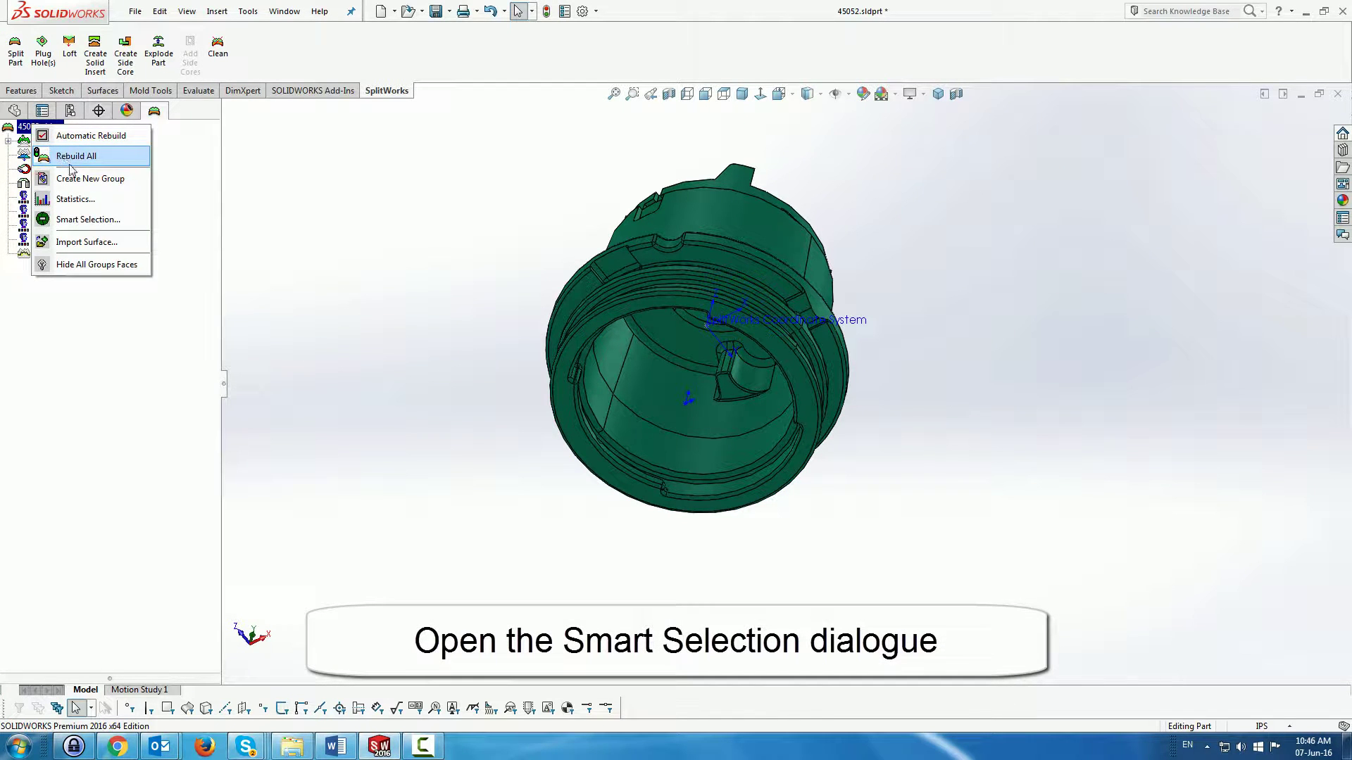
pyautogui.click(86, 220)
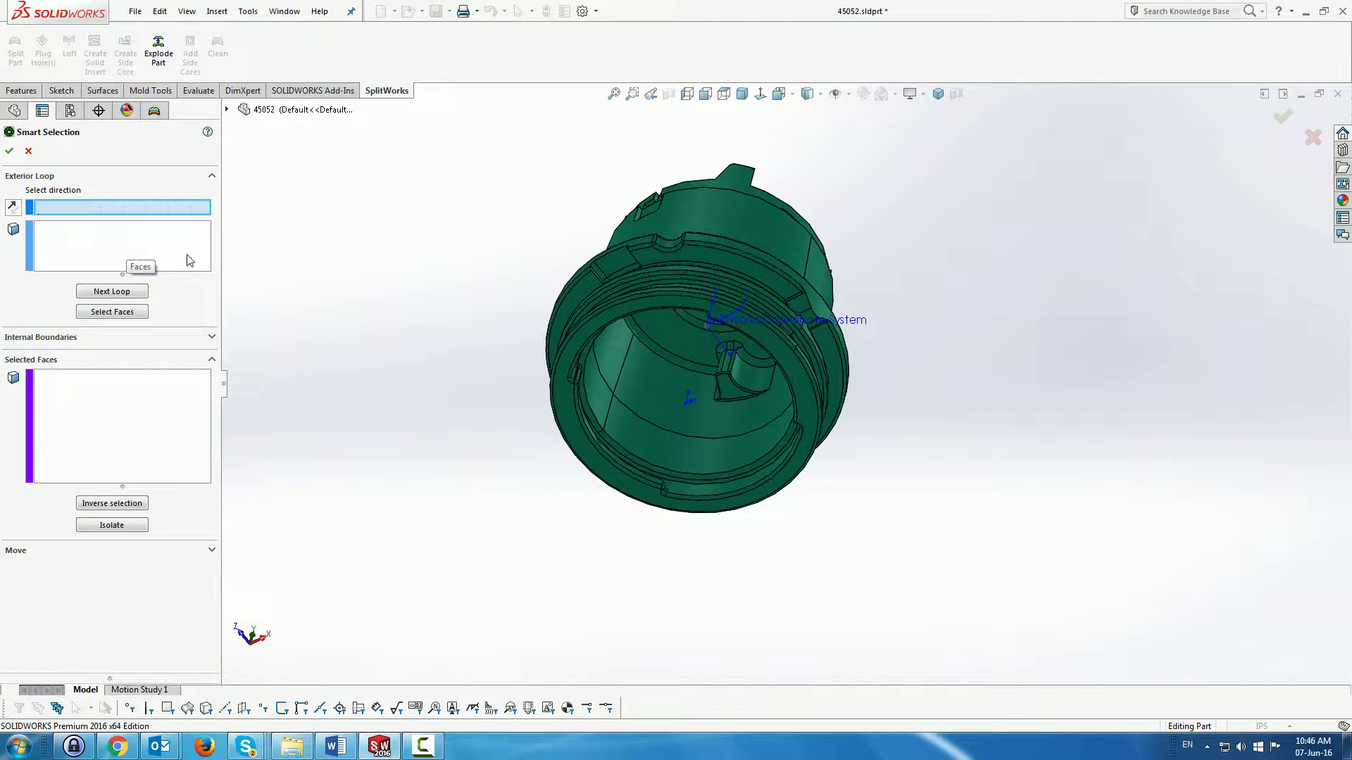
pyautogui.click(117, 251)
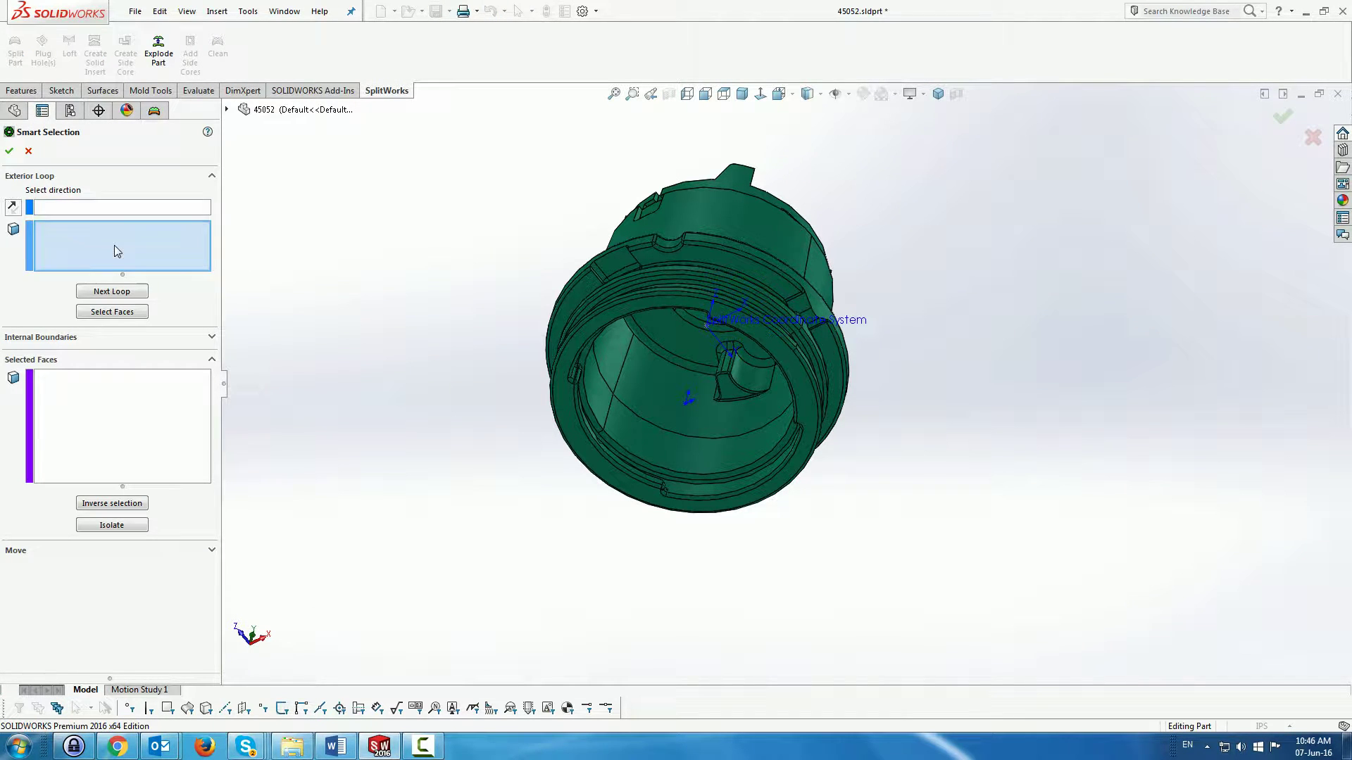
pyautogui.click(601, 319)
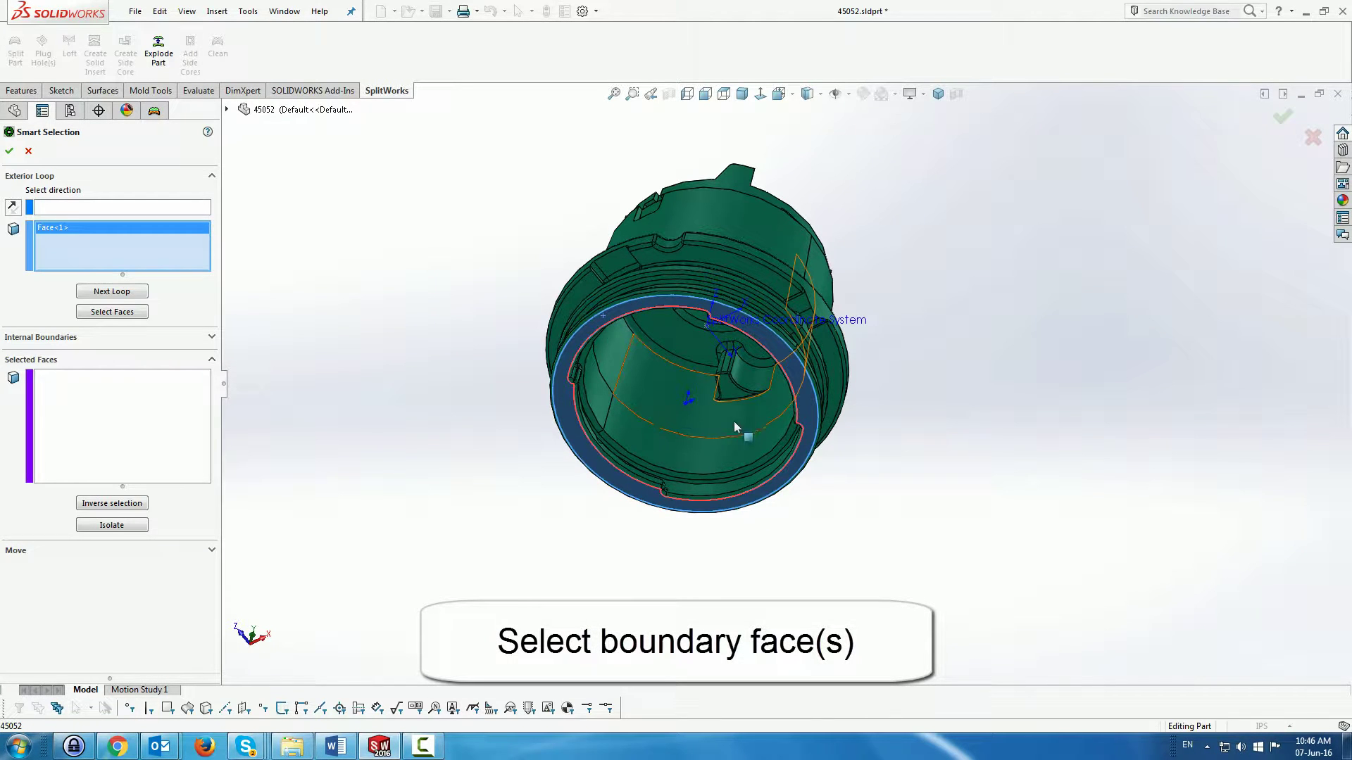
pyautogui.moveTo(733, 421); pyautogui.dragTo(700, 387, button='middle')
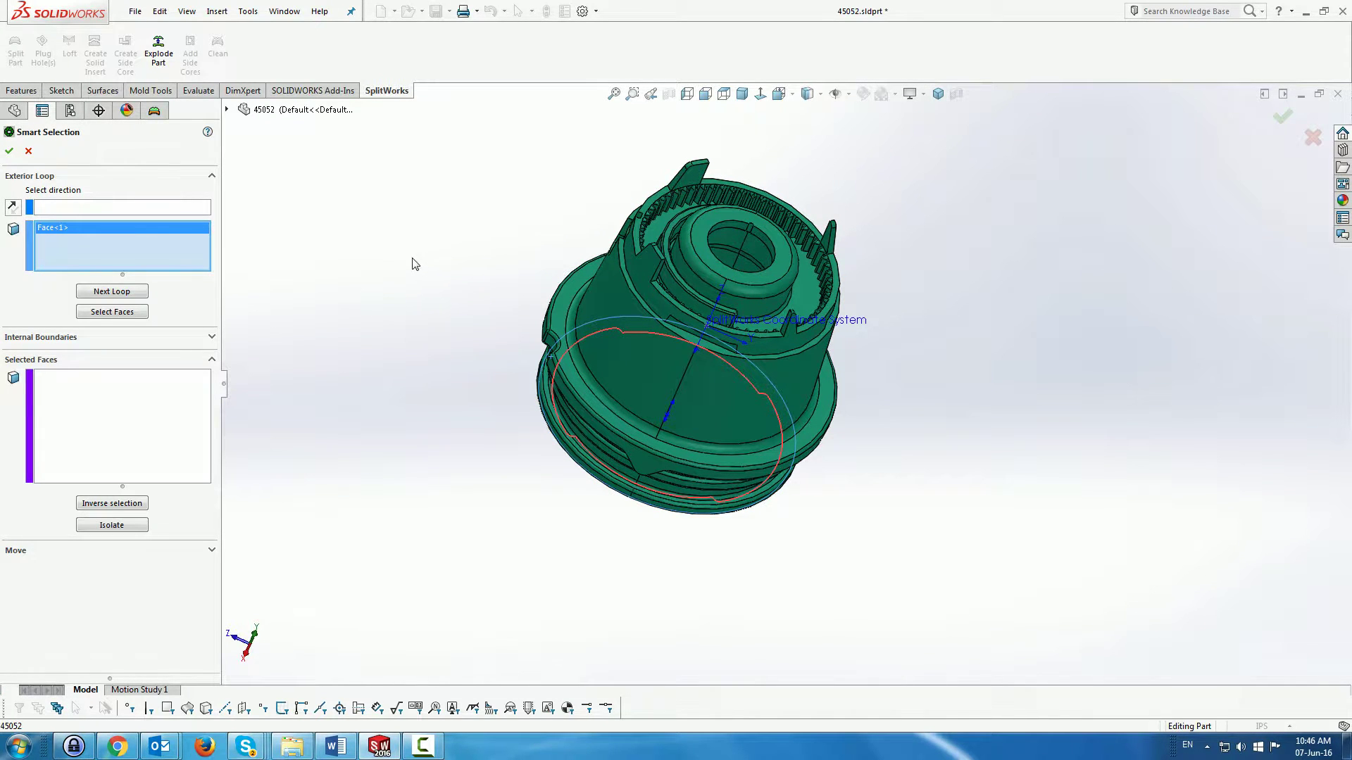
# Step: Add the top boss ring face as an internal boundary
pyautogui.click(107, 345)
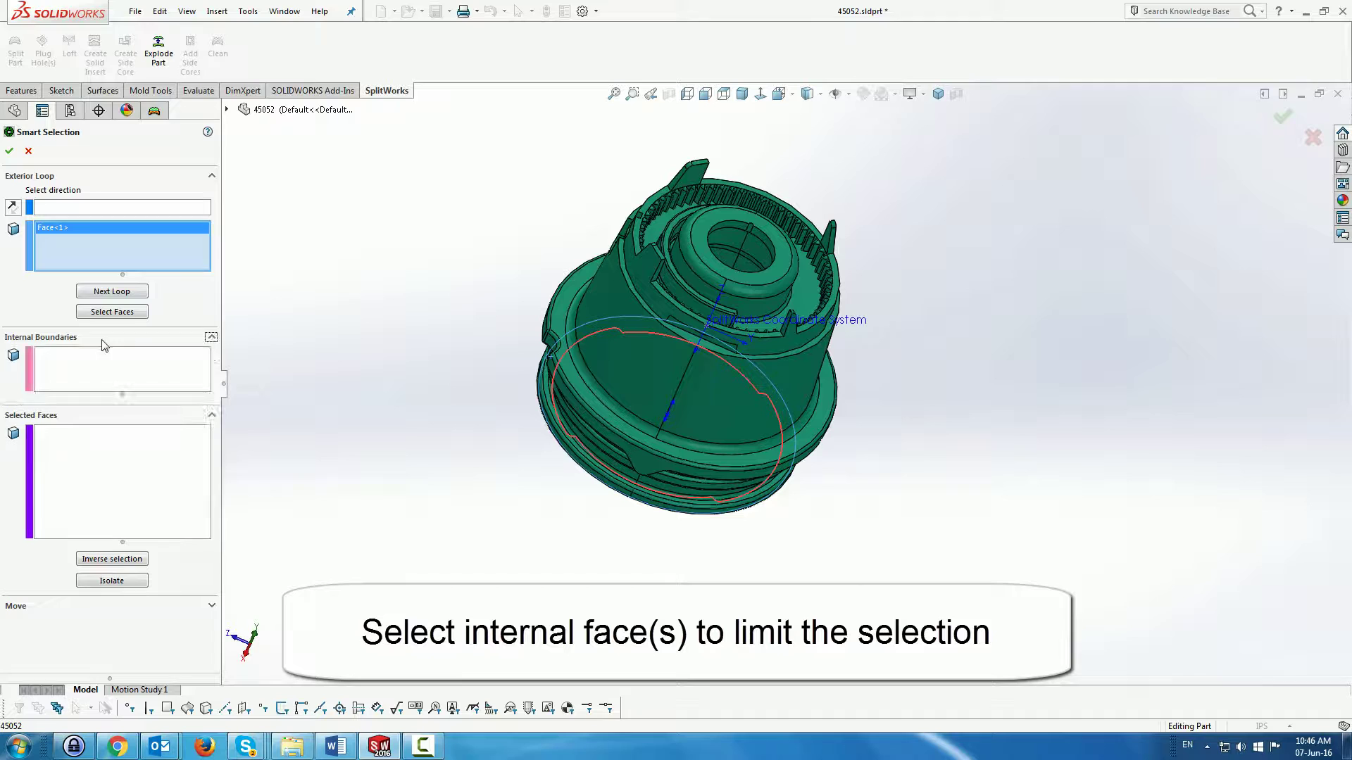
pyautogui.click(90, 373)
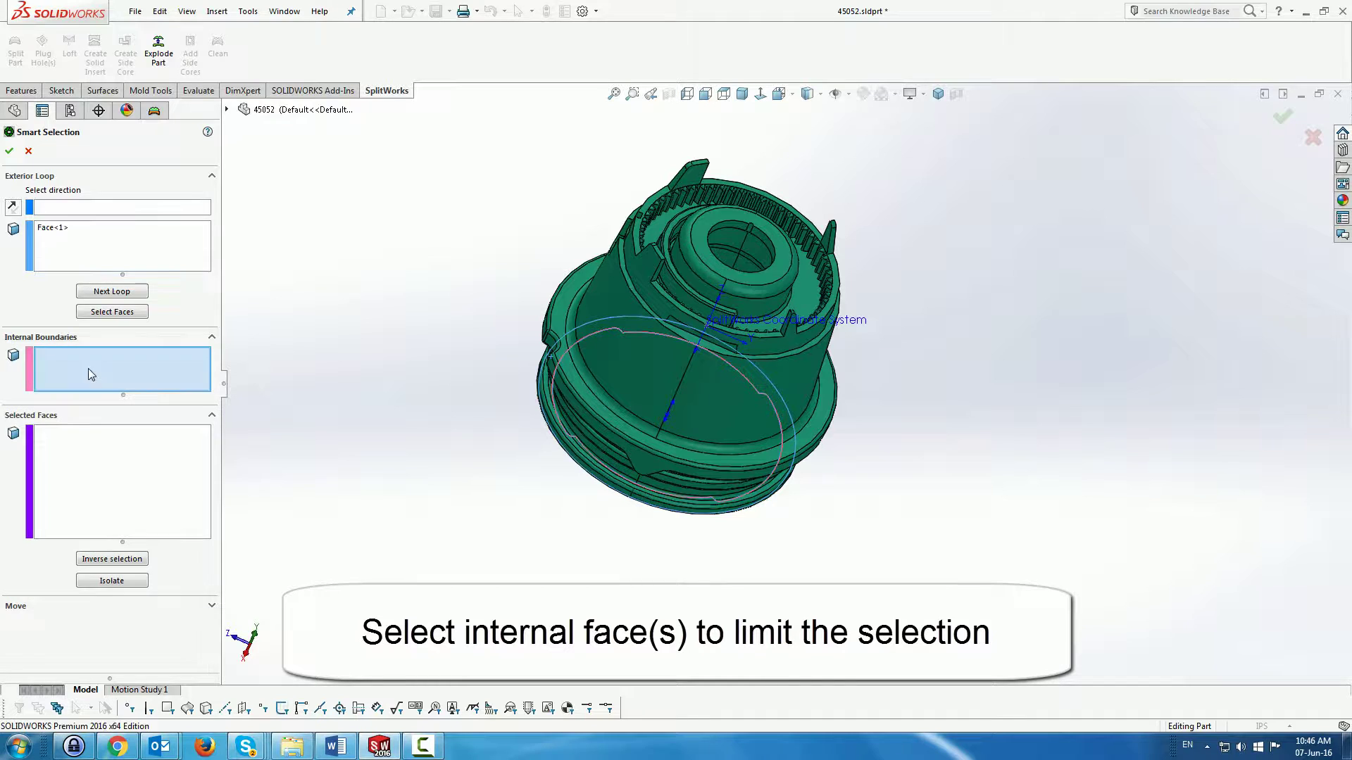
pyautogui.click(724, 214)
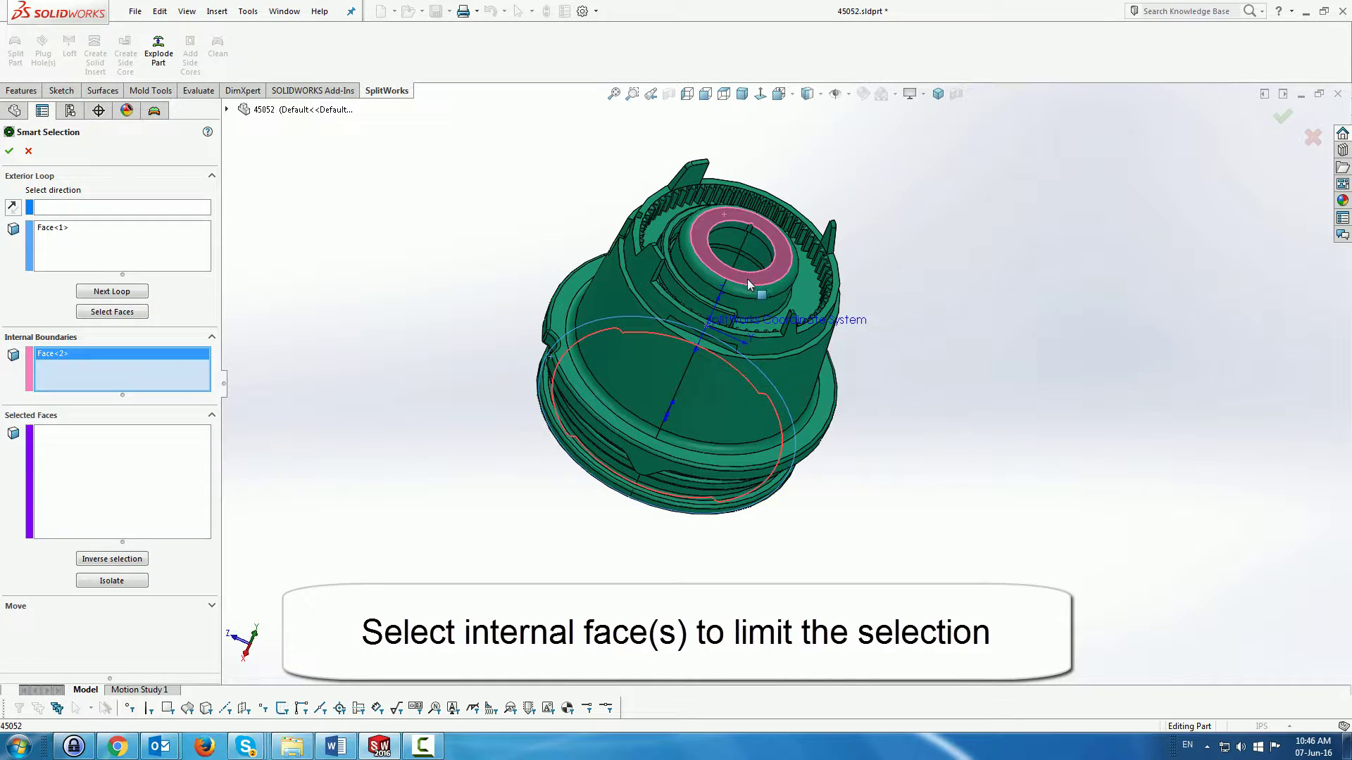
pyautogui.moveTo(724, 214); pyautogui.dragTo(912, 132, button='middle')
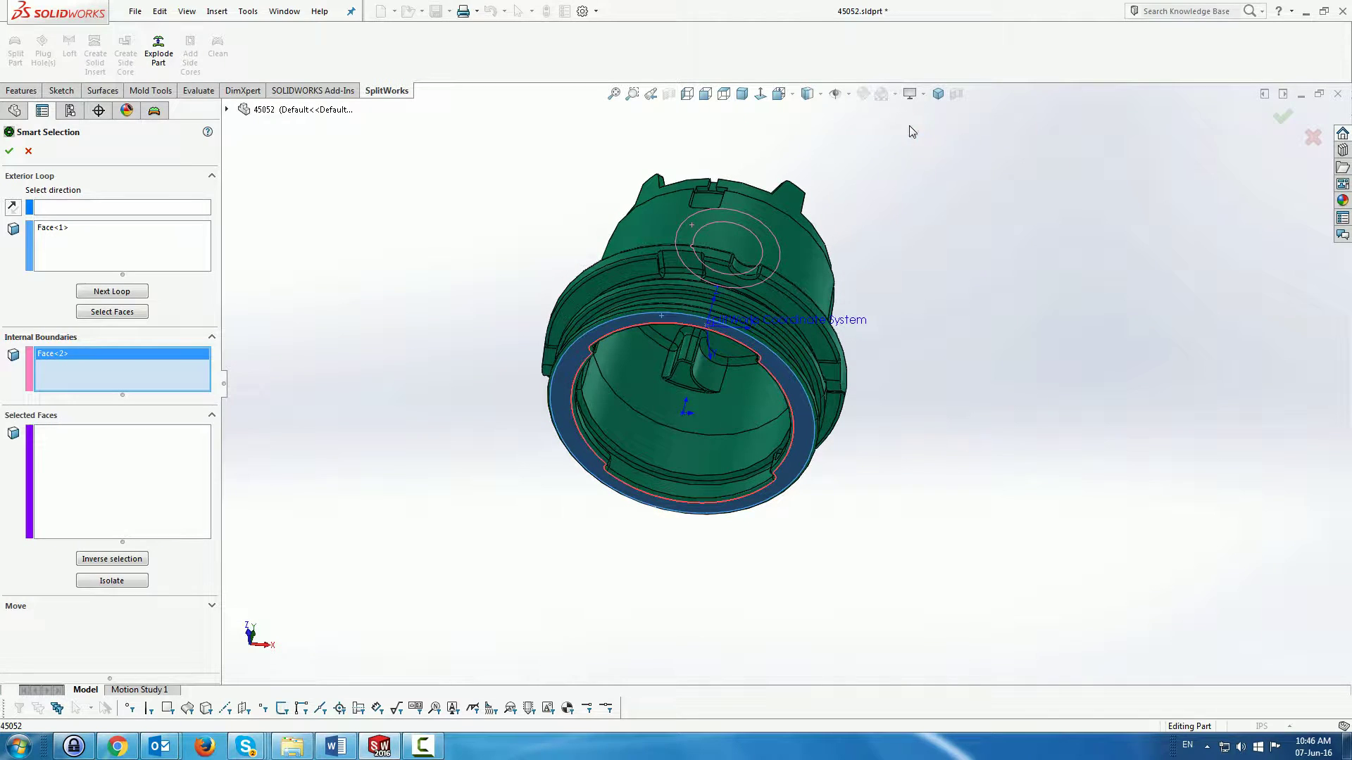
# Step: Find the faces inside the boundaries and add the bottom outer ring face
pyautogui.click(115, 312)
pyautogui.moveTo(376, 363); pyautogui.dragTo(268, 504, button='middle')
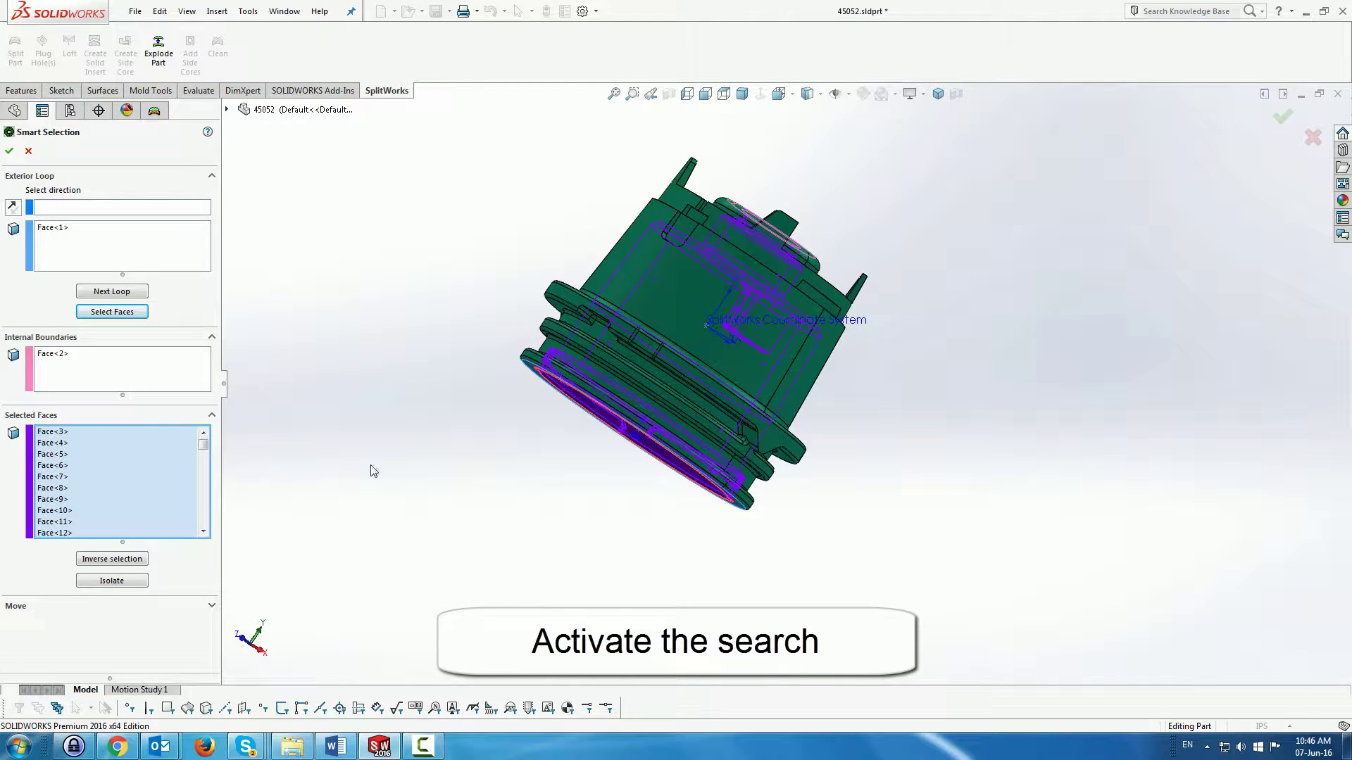
pyautogui.moveTo(373, 471); pyautogui.dragTo(272, 537, button='middle')
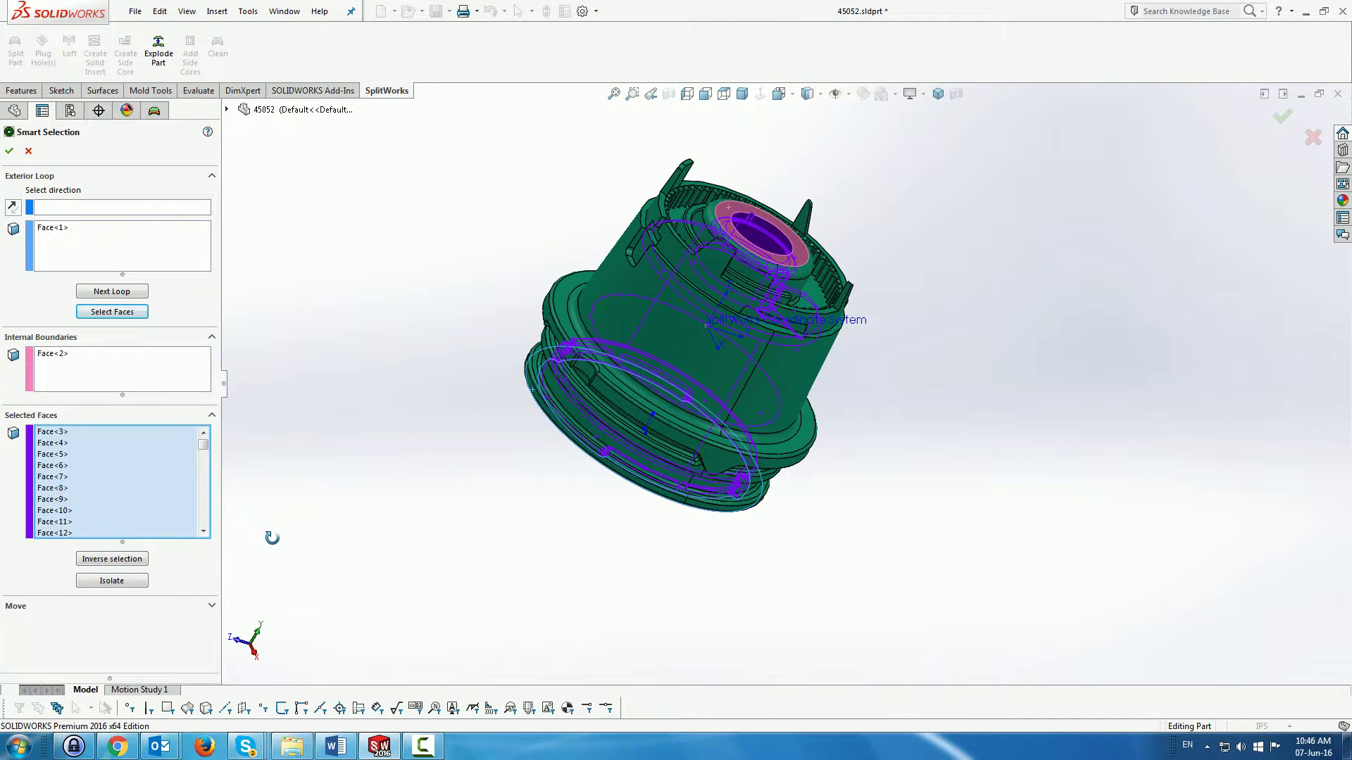
pyautogui.moveTo(272, 538); pyautogui.dragTo(379, 395, button='middle')
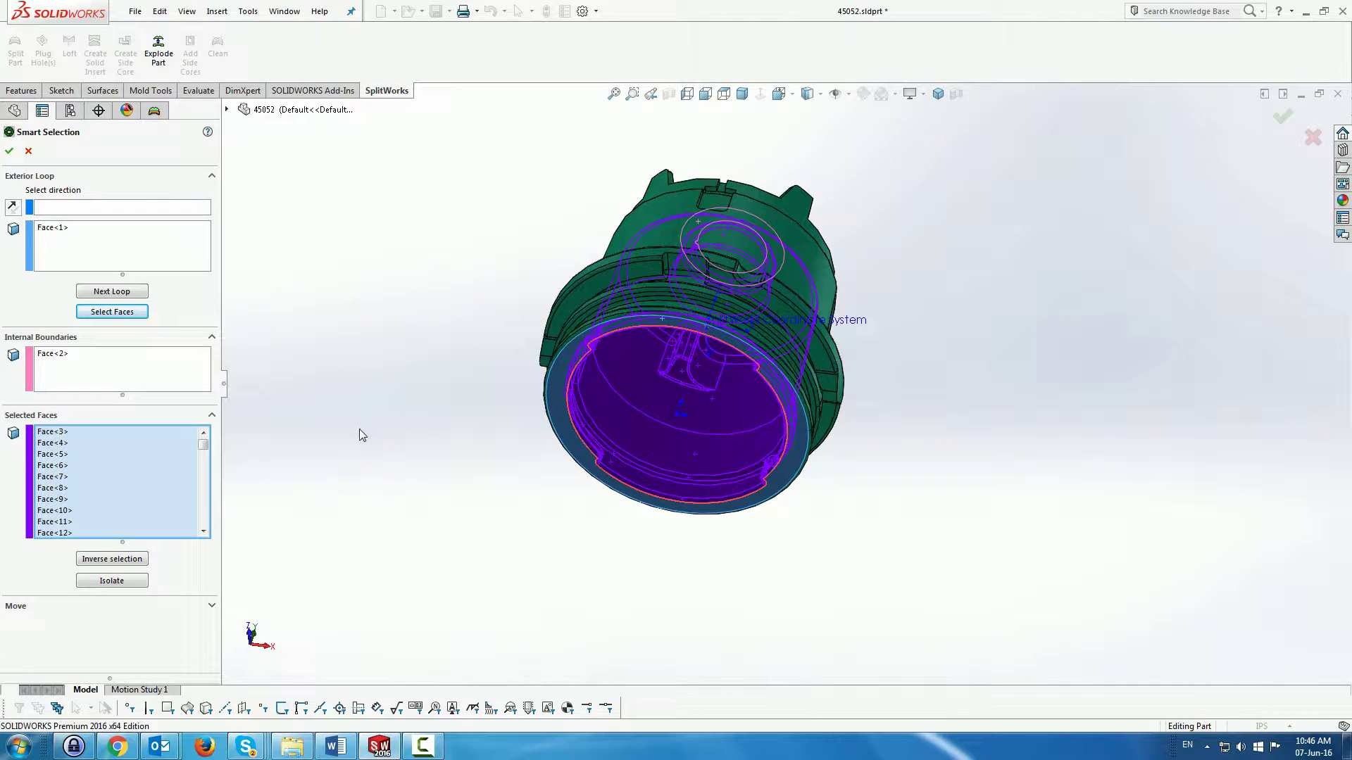
pyautogui.click(561, 403)
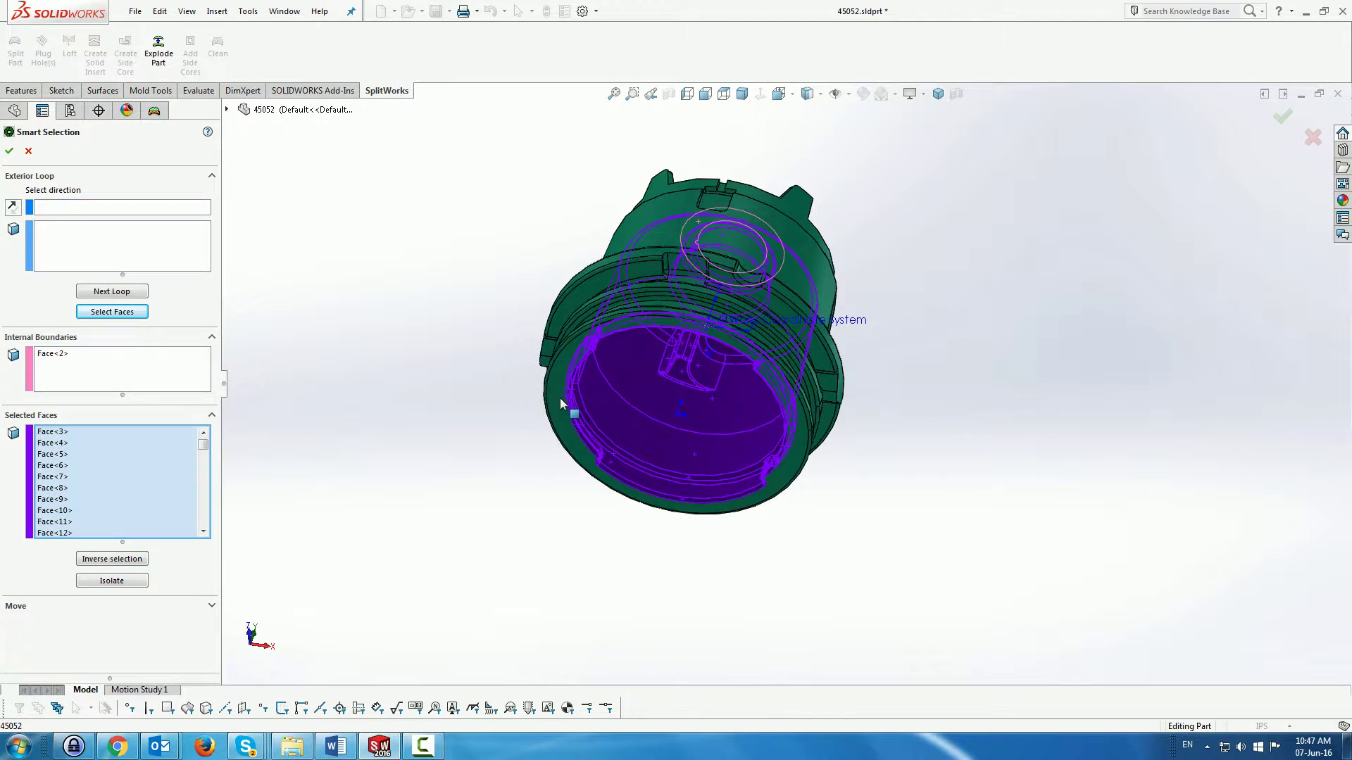
# Step: Inspect the selected faces in isolation, expand the Move options, then exit isolation
pyautogui.click(126, 583)
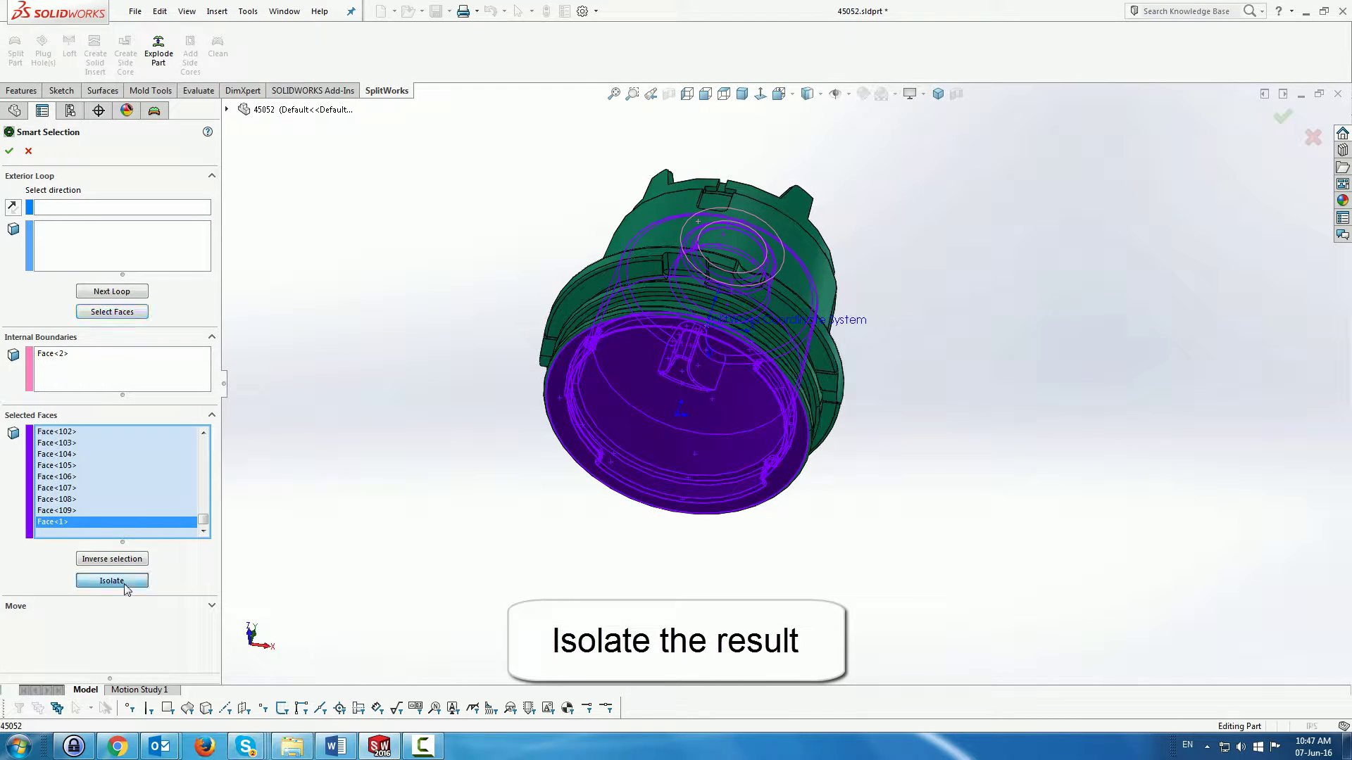
pyautogui.moveTo(406, 439); pyautogui.dragTo(191, 581, button='middle')
pyautogui.click(176, 607)
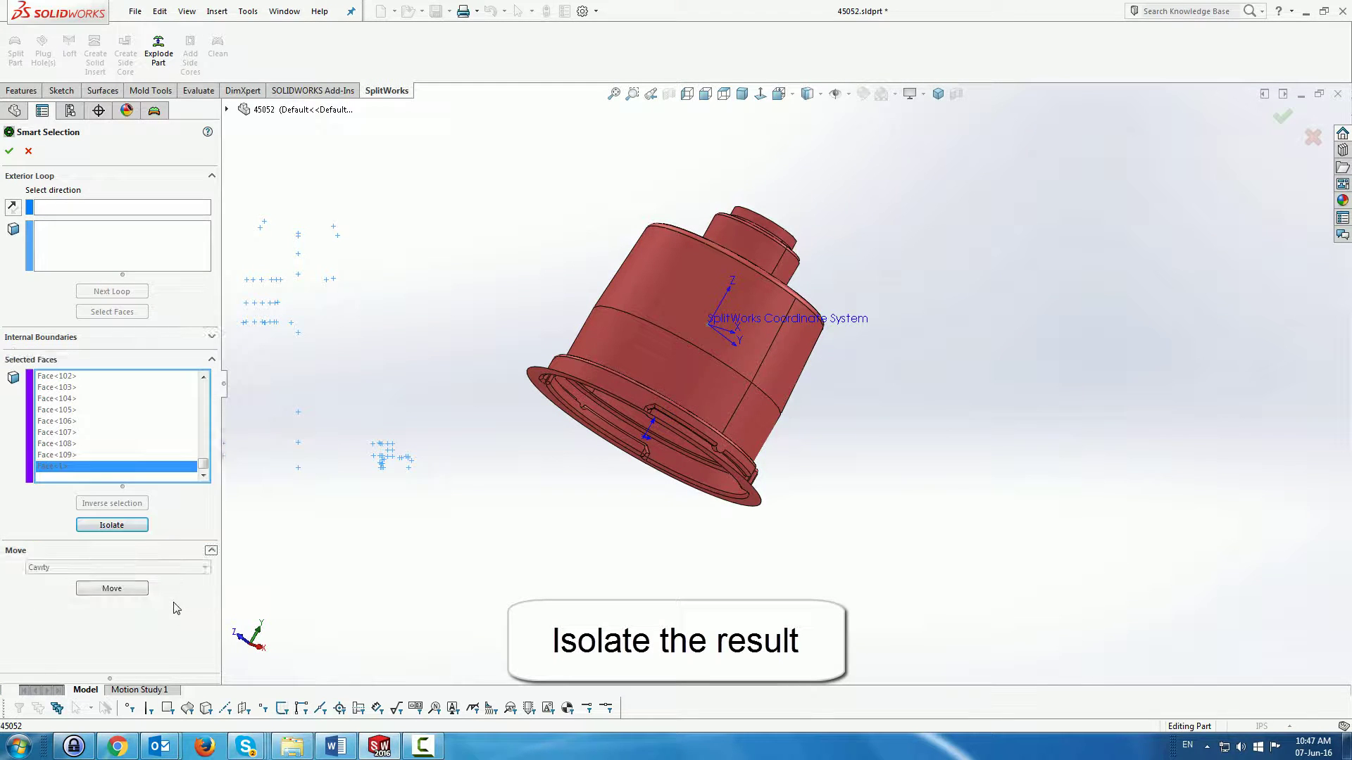
pyautogui.click(123, 526)
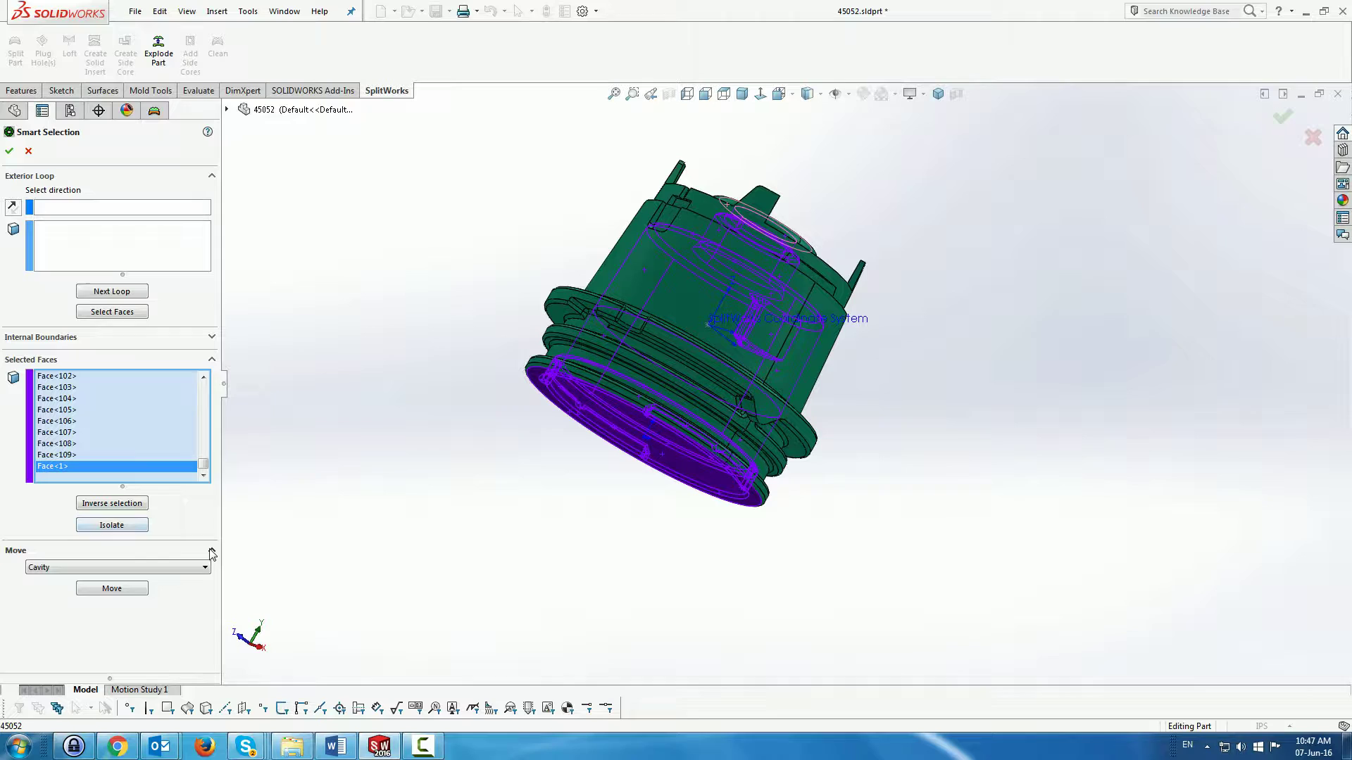
# Step: Move the selected inner faces into the Core group and close Smart Selection
pyautogui.click(192, 568)
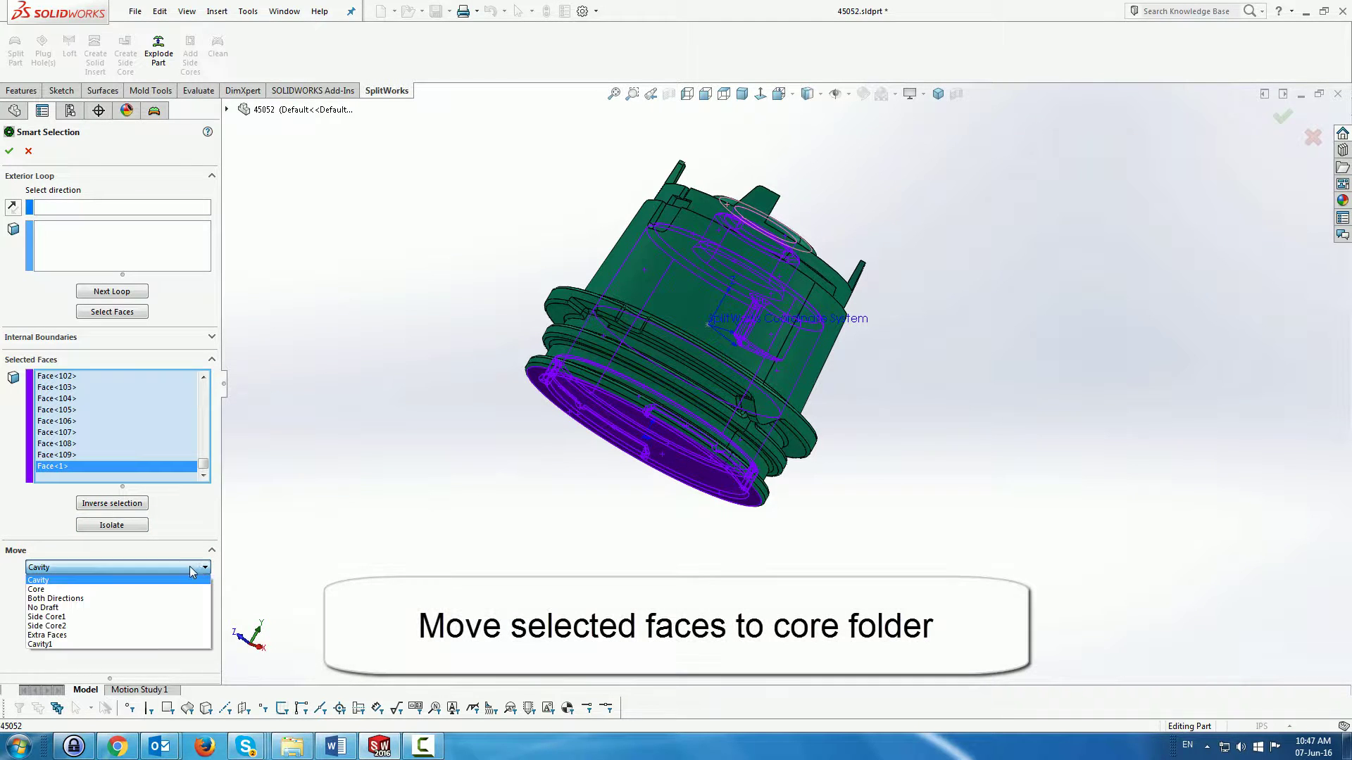
pyautogui.click(157, 590)
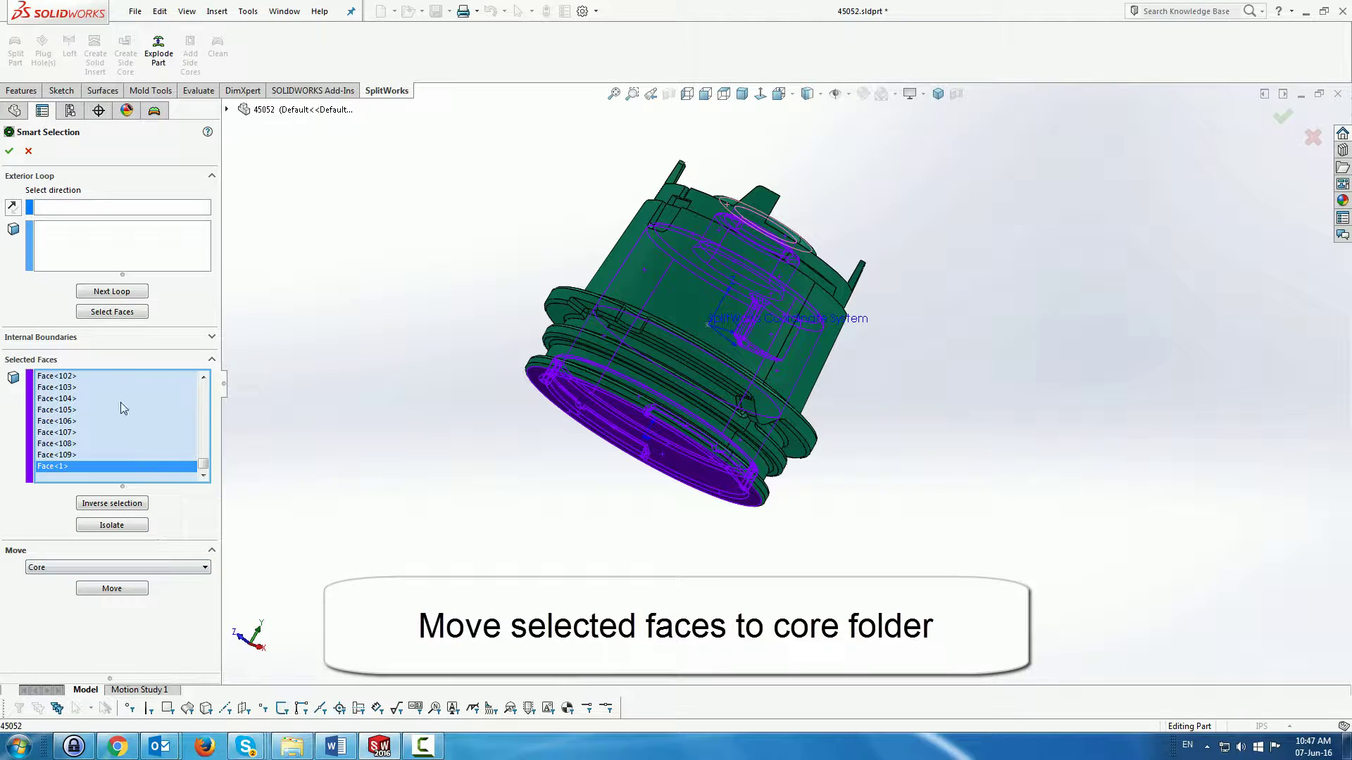
pyautogui.click(111, 588)
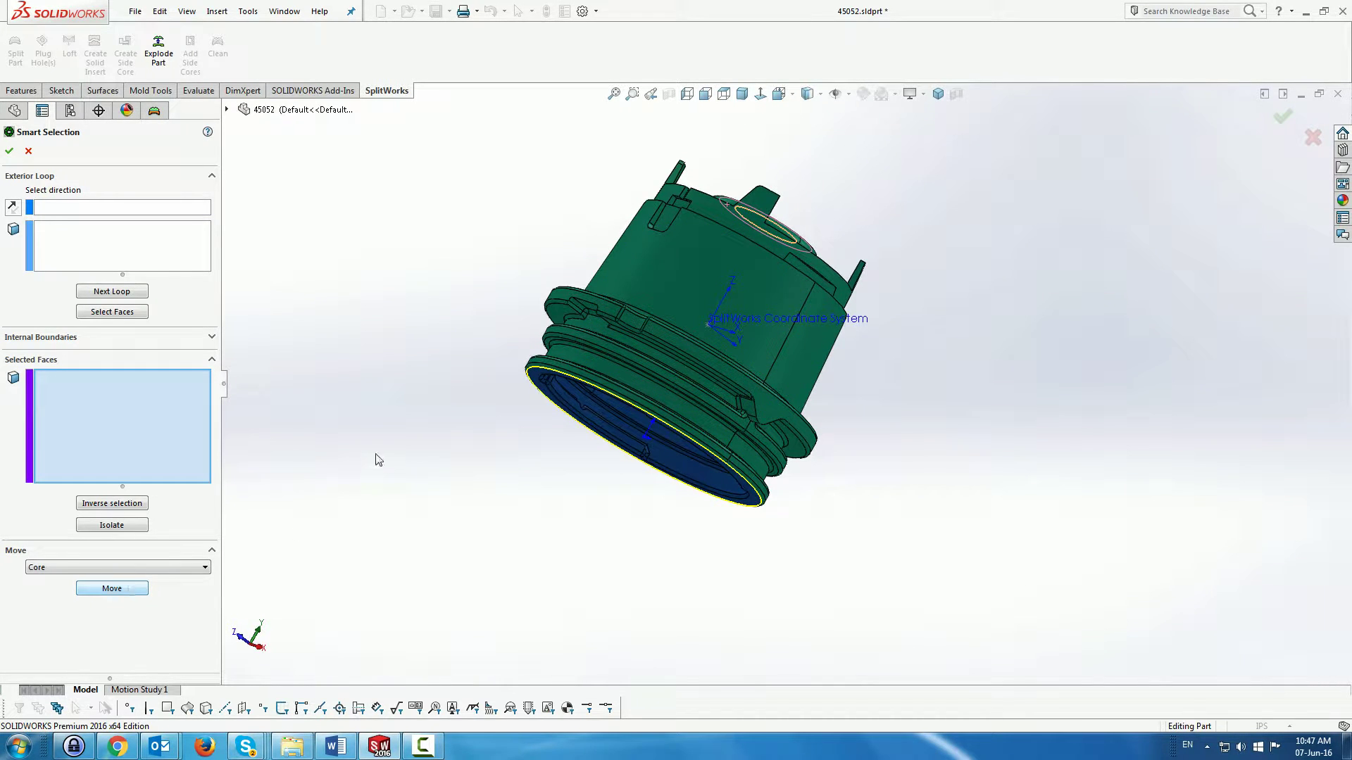
pyautogui.moveTo(378, 460); pyautogui.dragTo(340, 406, button='middle')
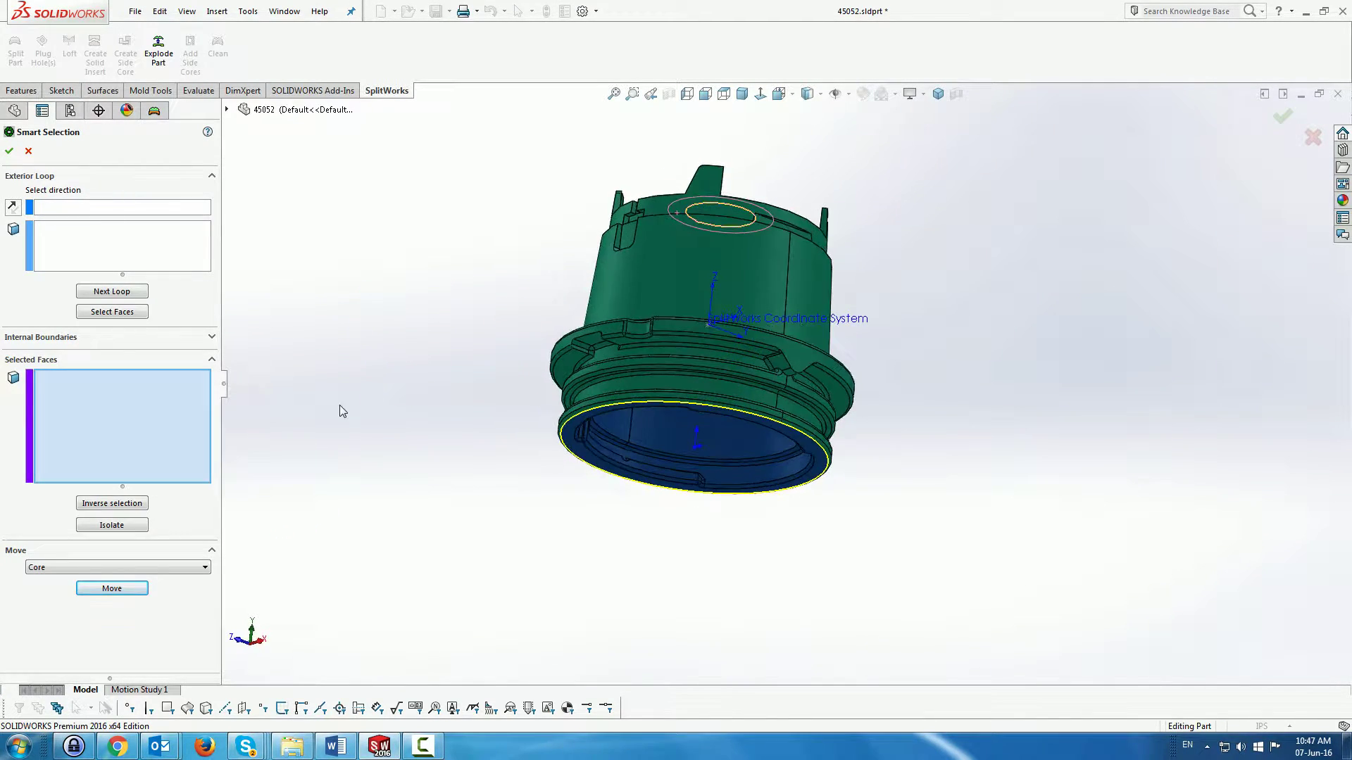
pyautogui.click(10, 151)
pyautogui.moveTo(380, 295); pyautogui.dragTo(454, 246, button='middle')
pyautogui.scroll(-5, 701, 398)
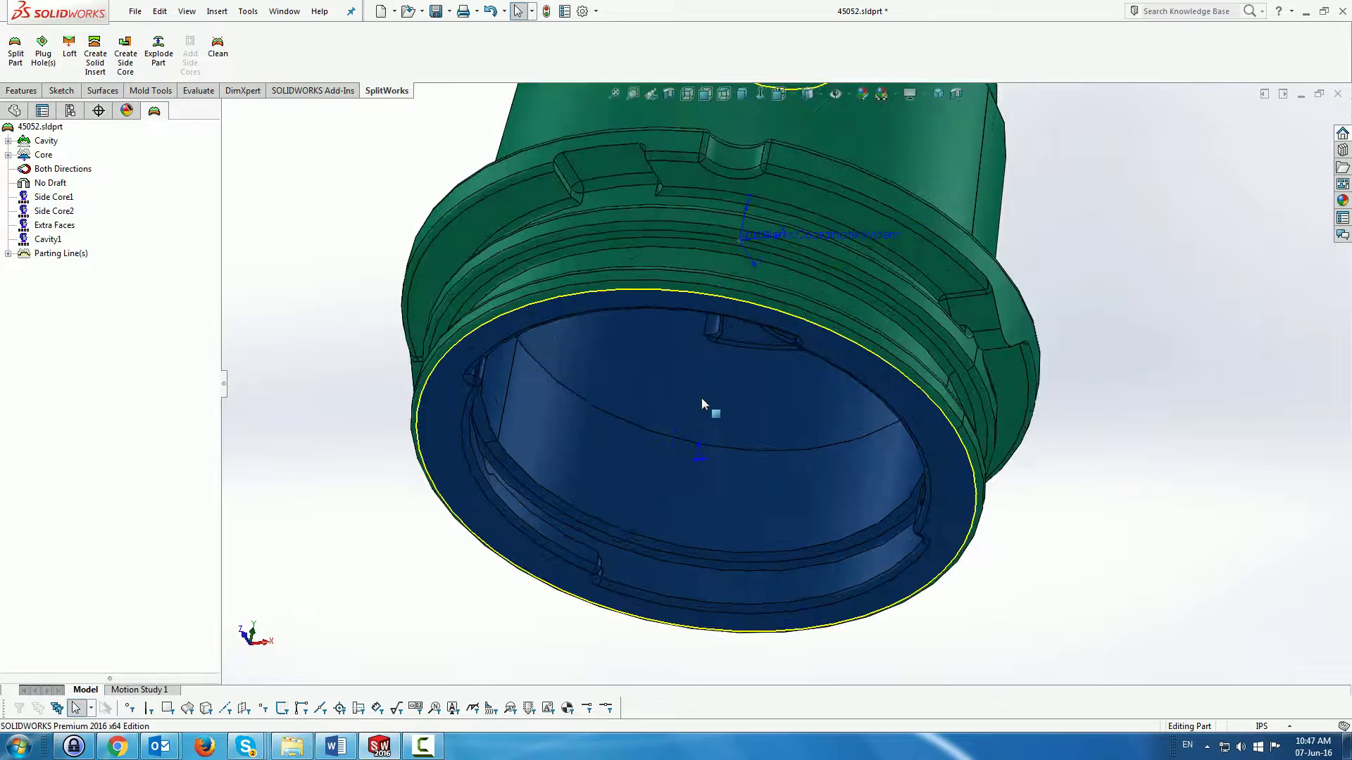
# Step: Build Core-Surface1 from the Core faces with its top boss hole plugged
pyautogui.scroll(5, 686, 396)
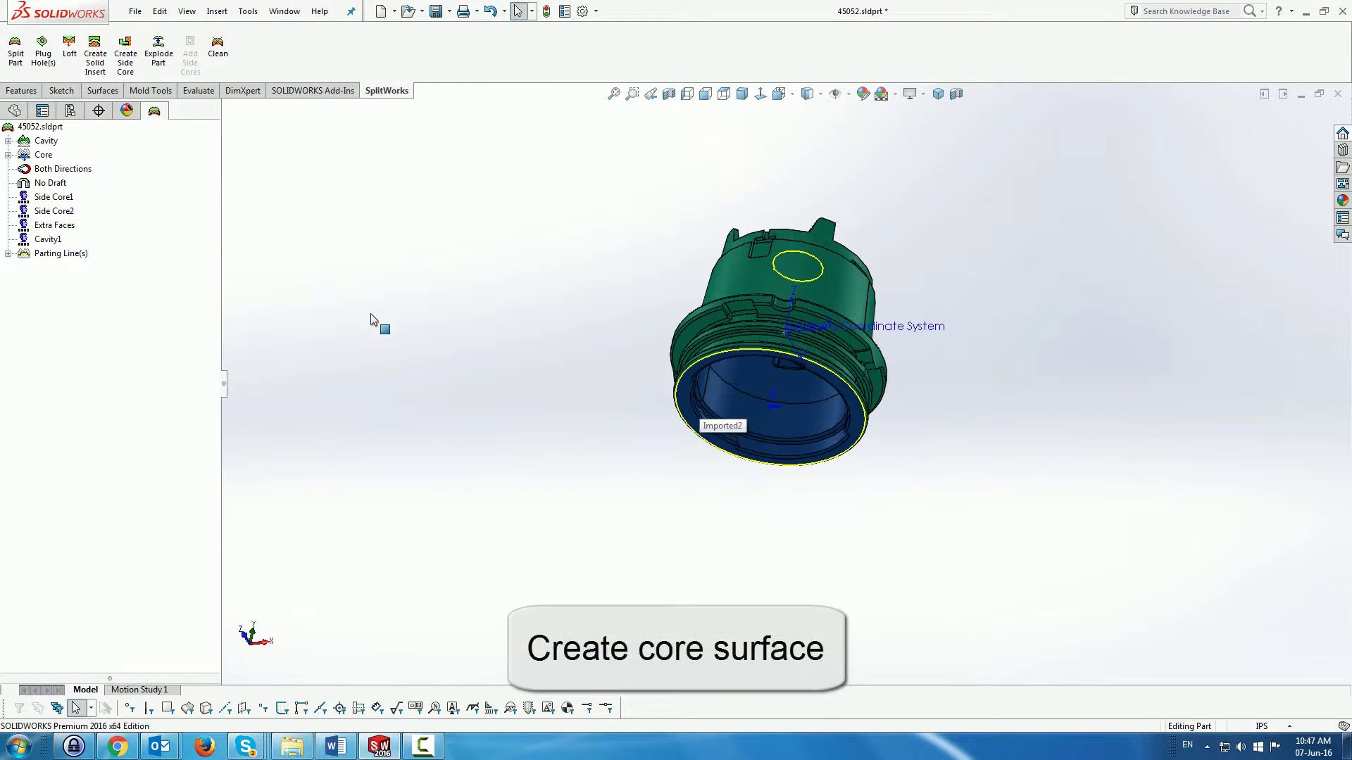
pyautogui.rightClick(43, 155)
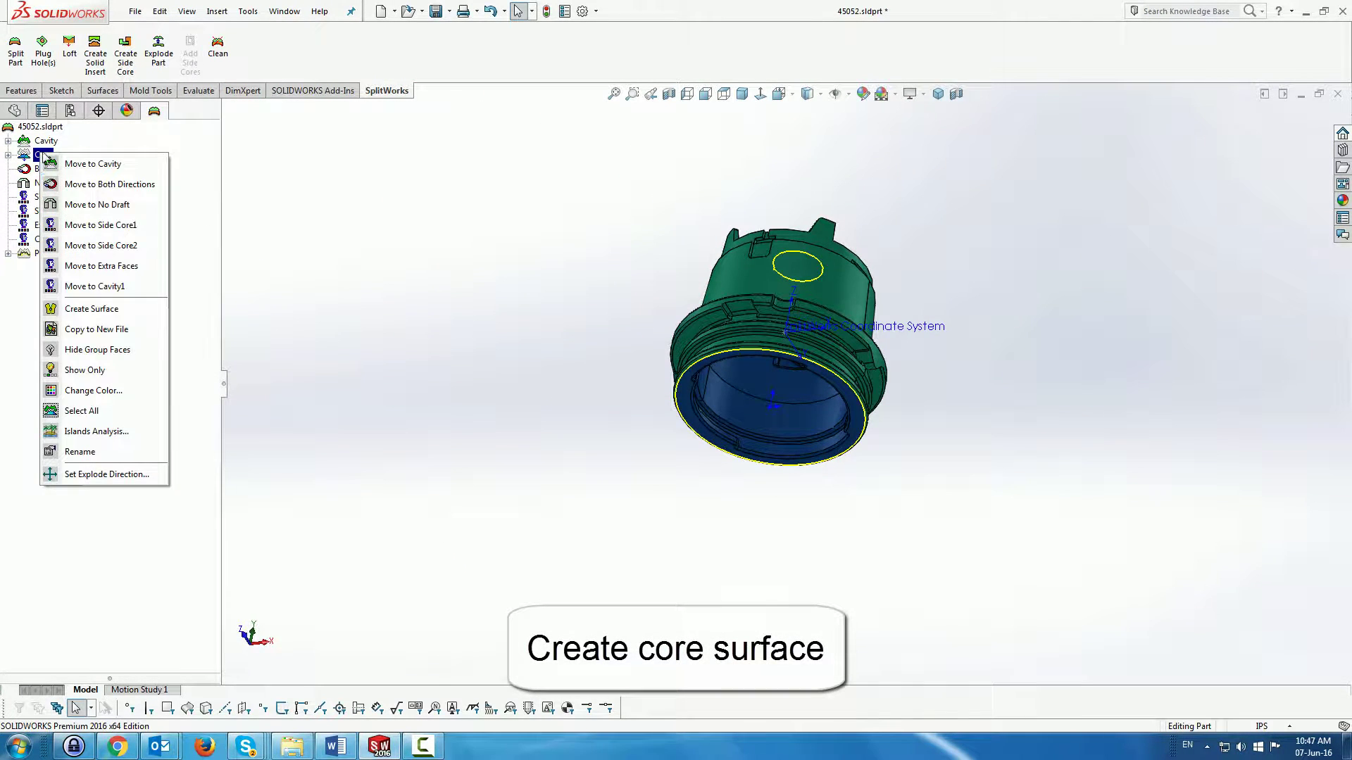
pyautogui.click(134, 310)
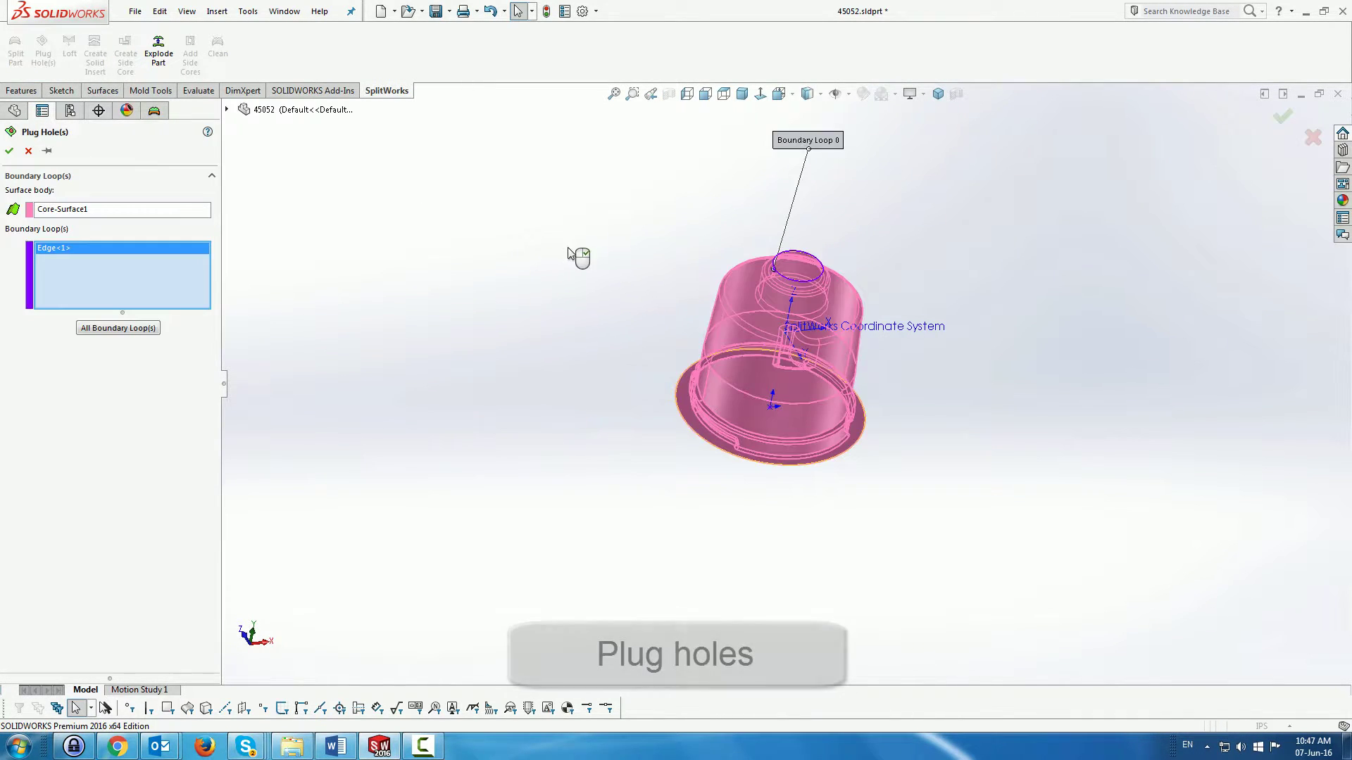
pyautogui.click(10, 151)
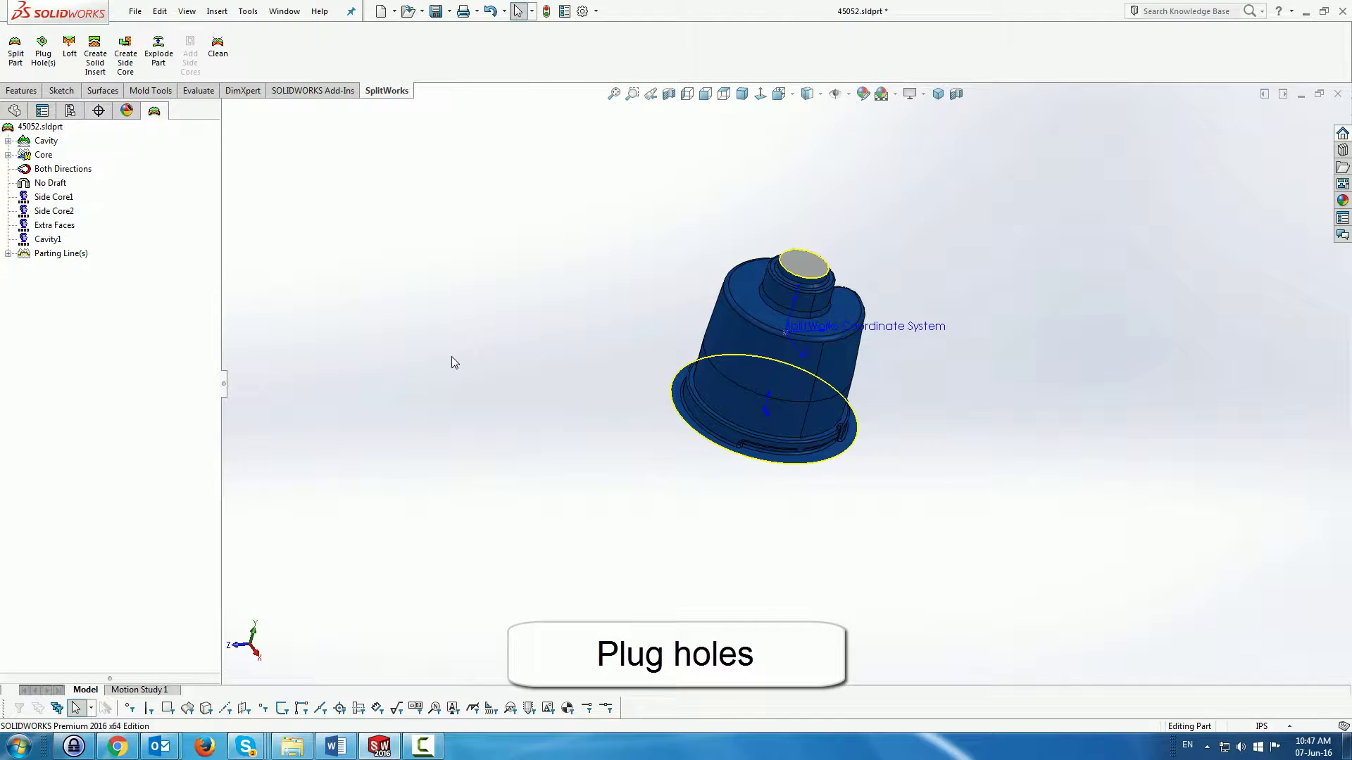
pyautogui.moveTo(451, 356); pyautogui.dragTo(455, 260, button='middle')
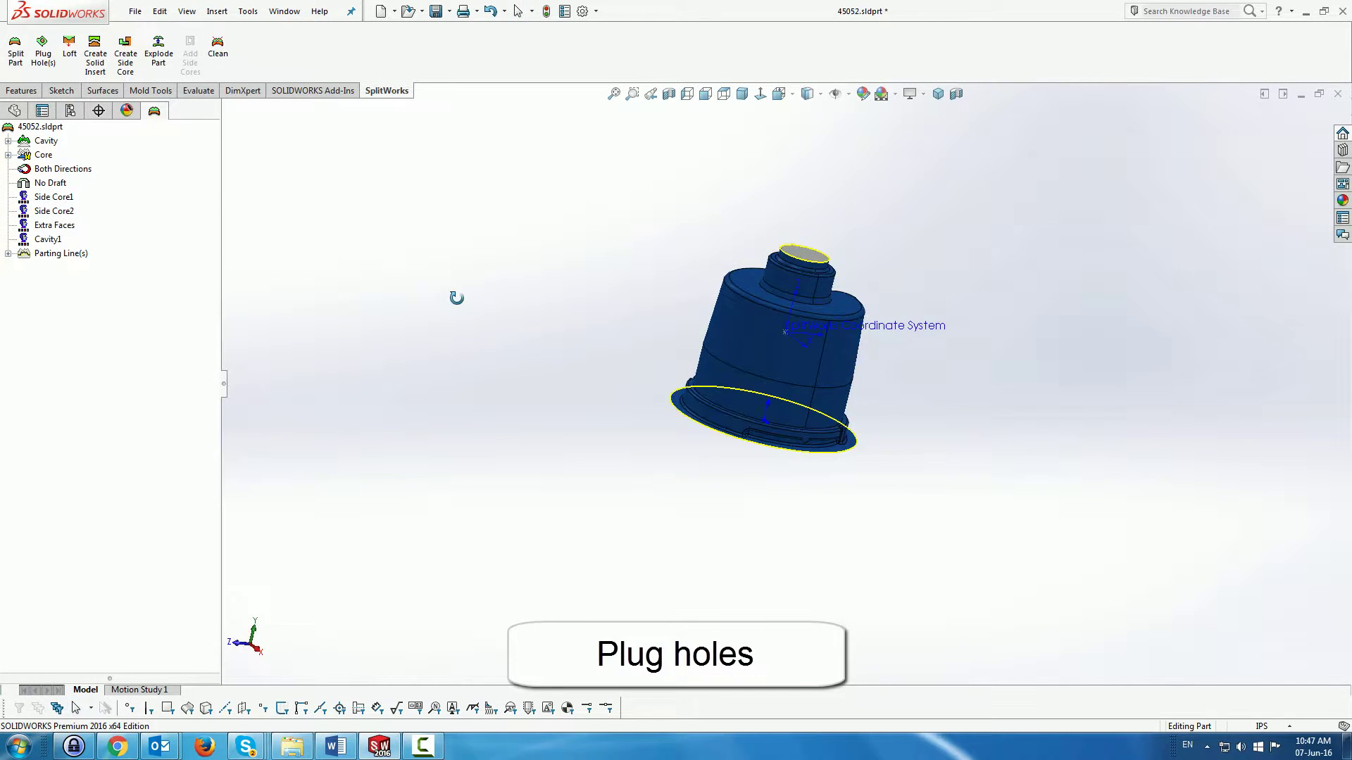
# Step: Loft a flat parting surface at distance 1 around the core surface's bottom edge
pyautogui.click(68, 57)
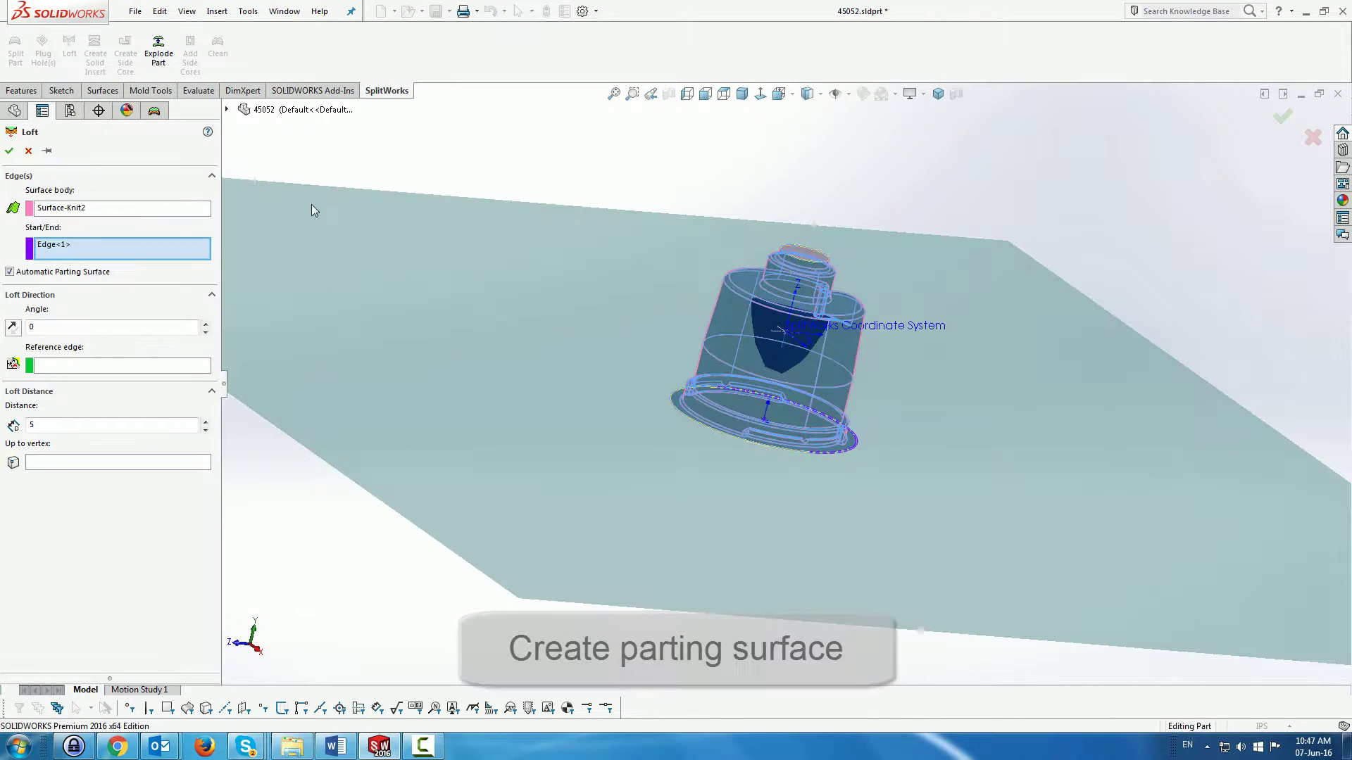
pyautogui.press('f')
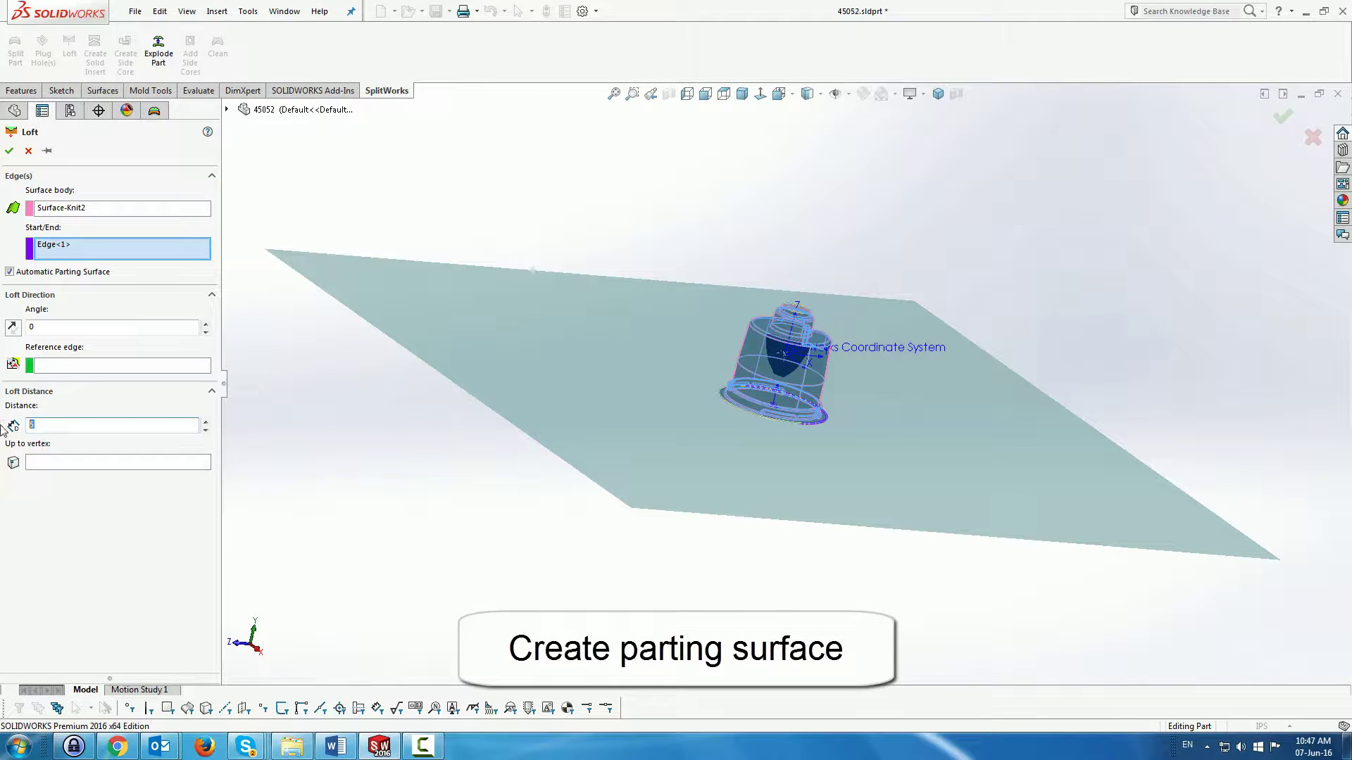
pyautogui.press('Tab')
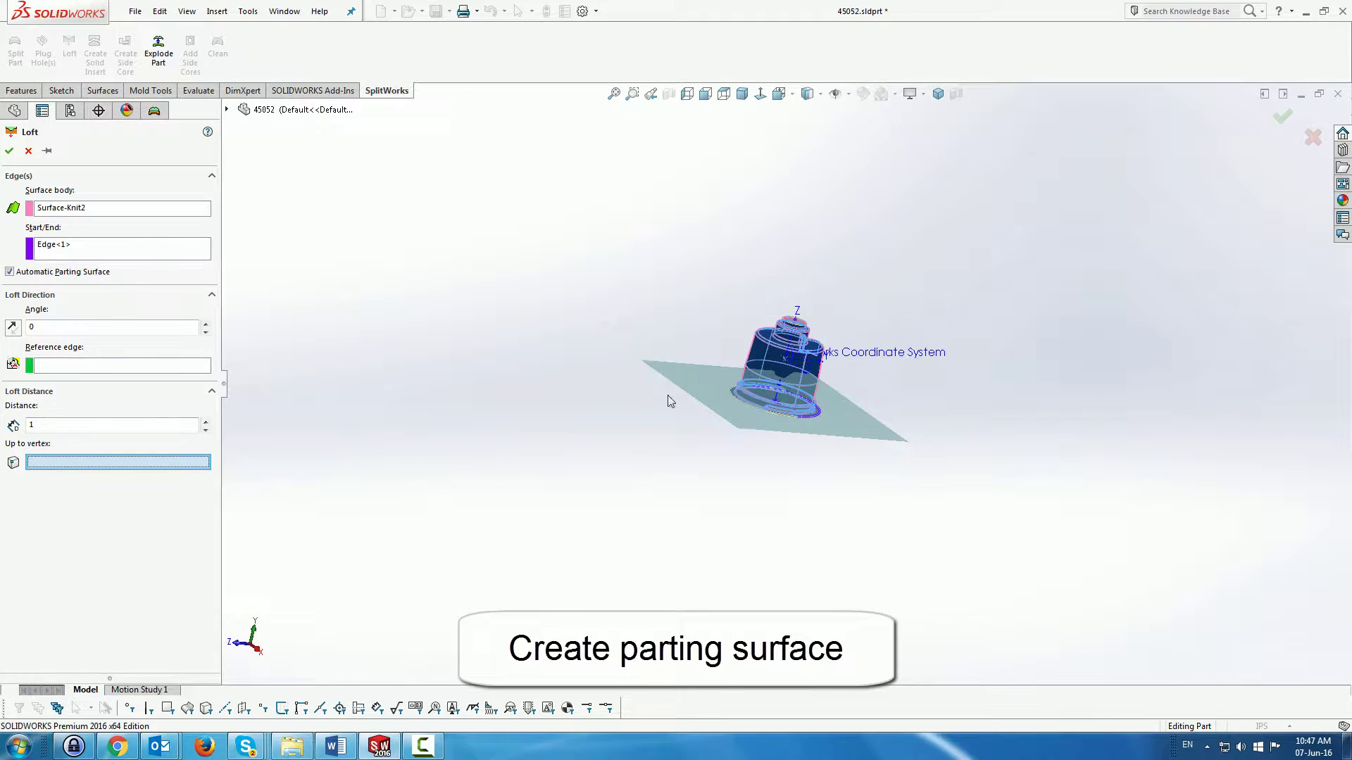
pyautogui.moveTo(640, 454); pyautogui.dragTo(653, 384, button='middle')
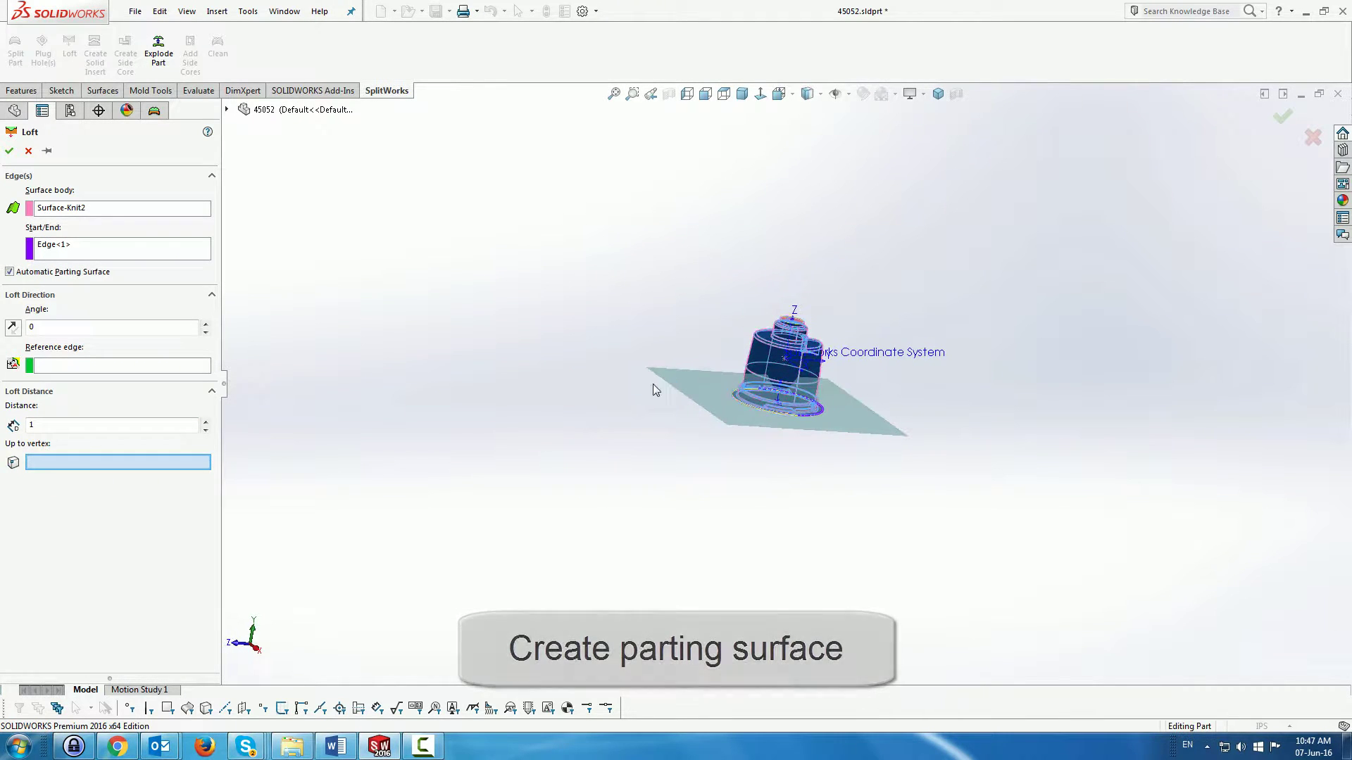
pyautogui.click(9, 150)
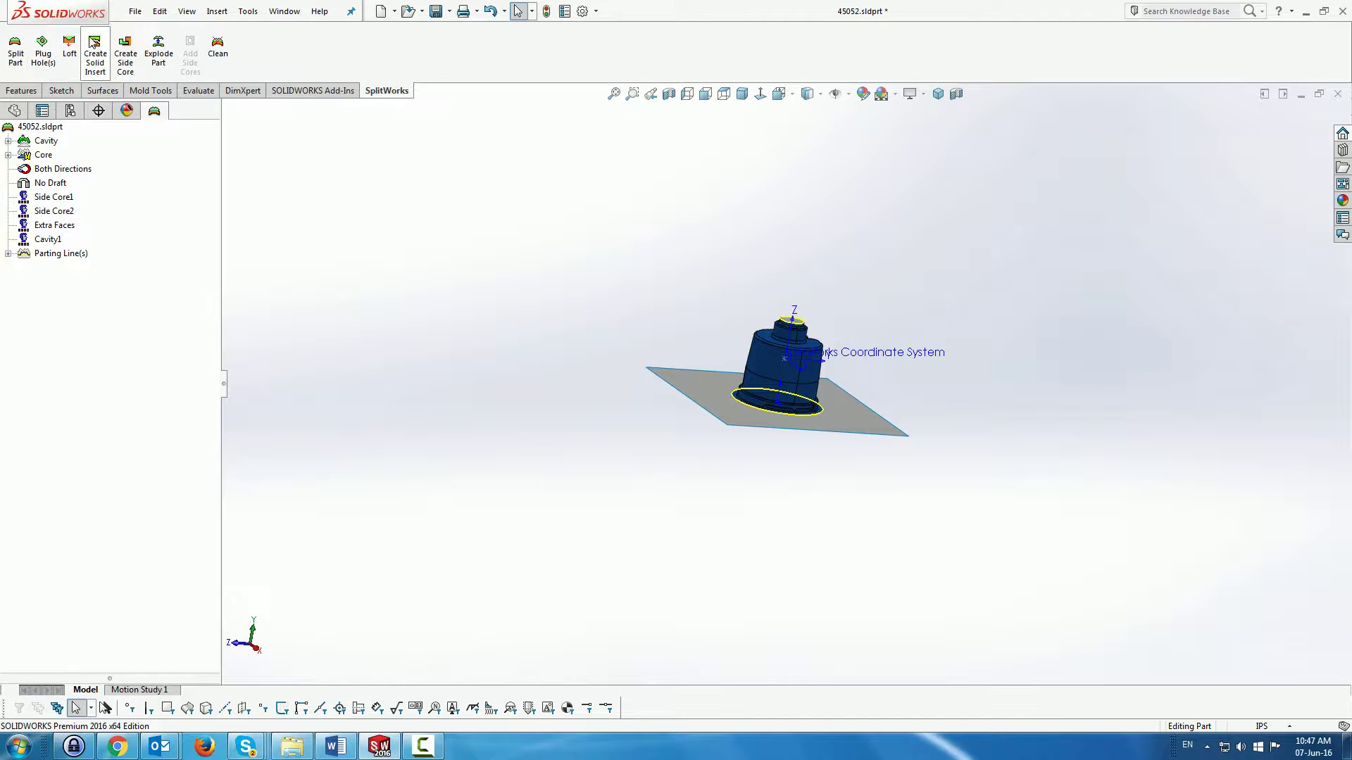
pyautogui.click(95, 56)
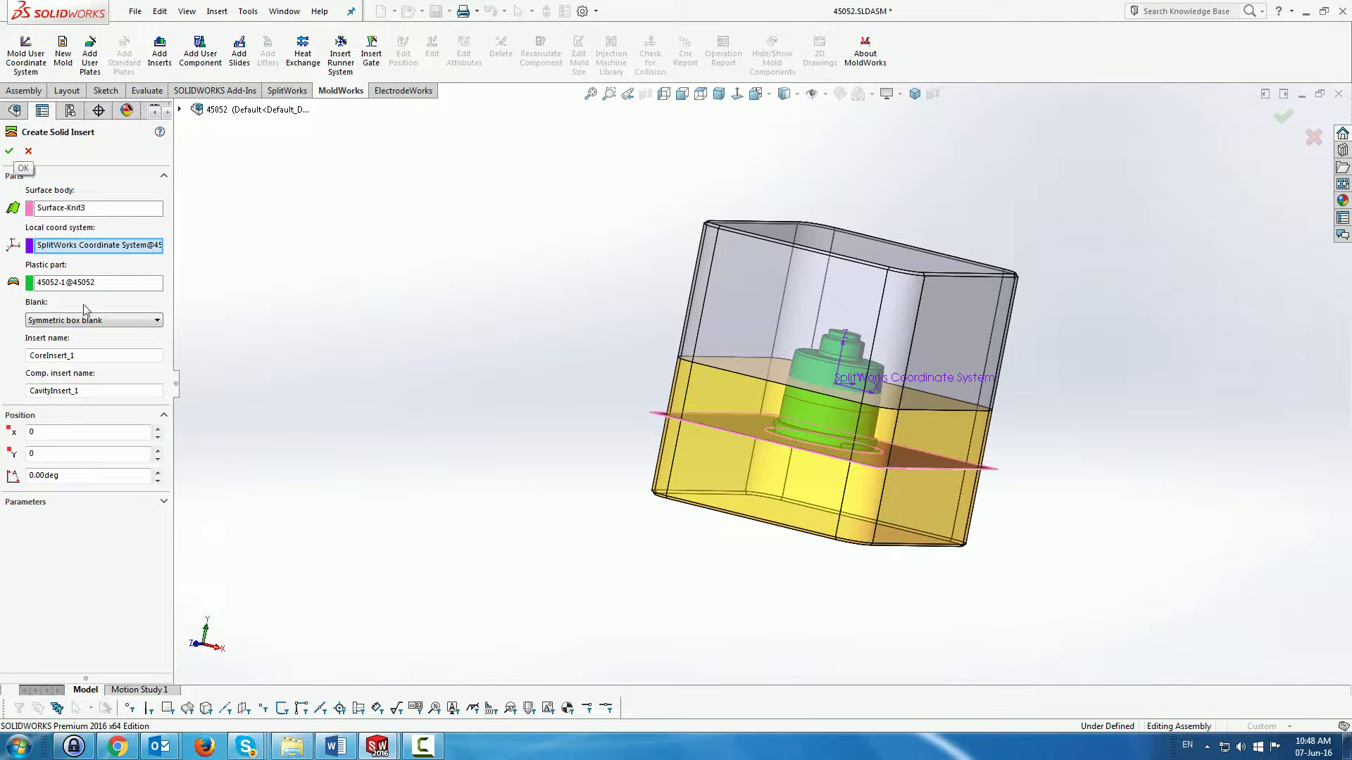
# Step: Lower CavityInsert_1 thickness to 30 and create the core and cavity inserts
pyautogui.click(159, 503)
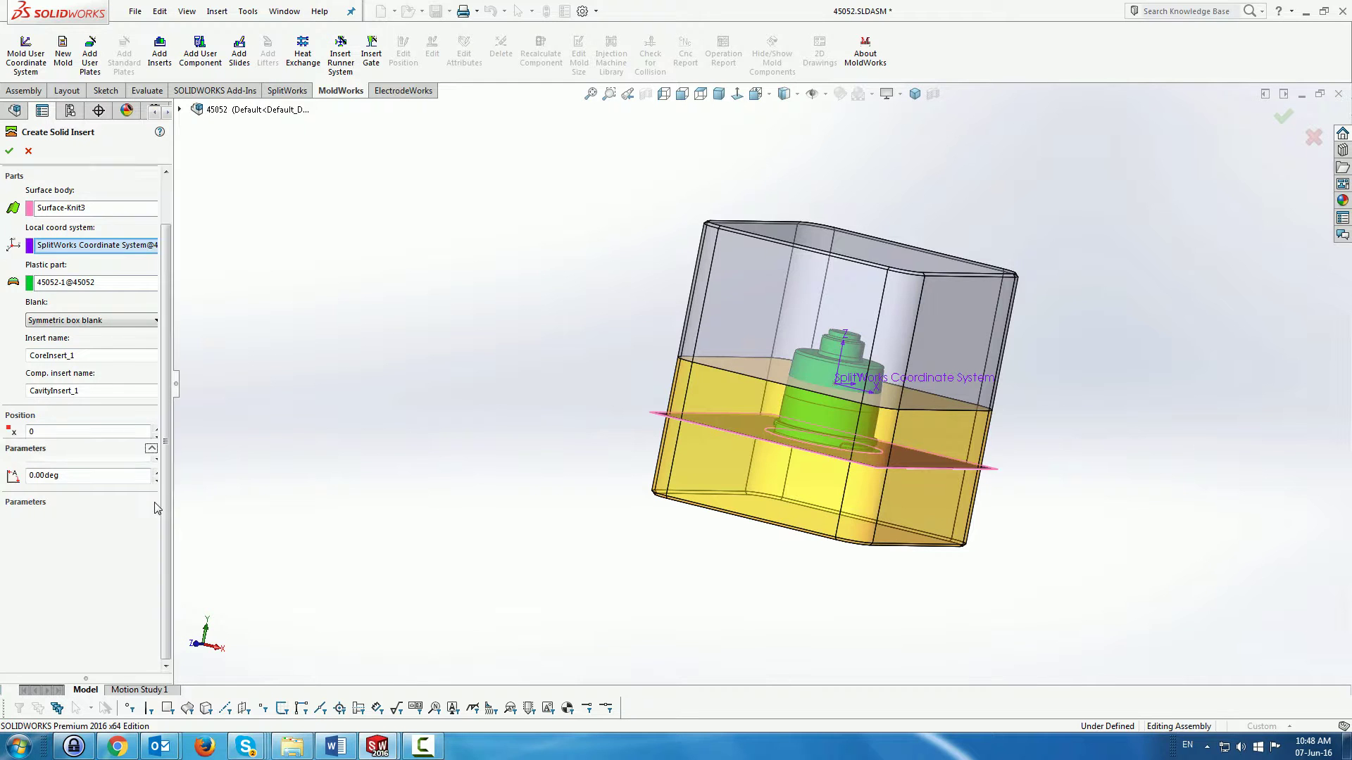
pyautogui.click(136, 549)
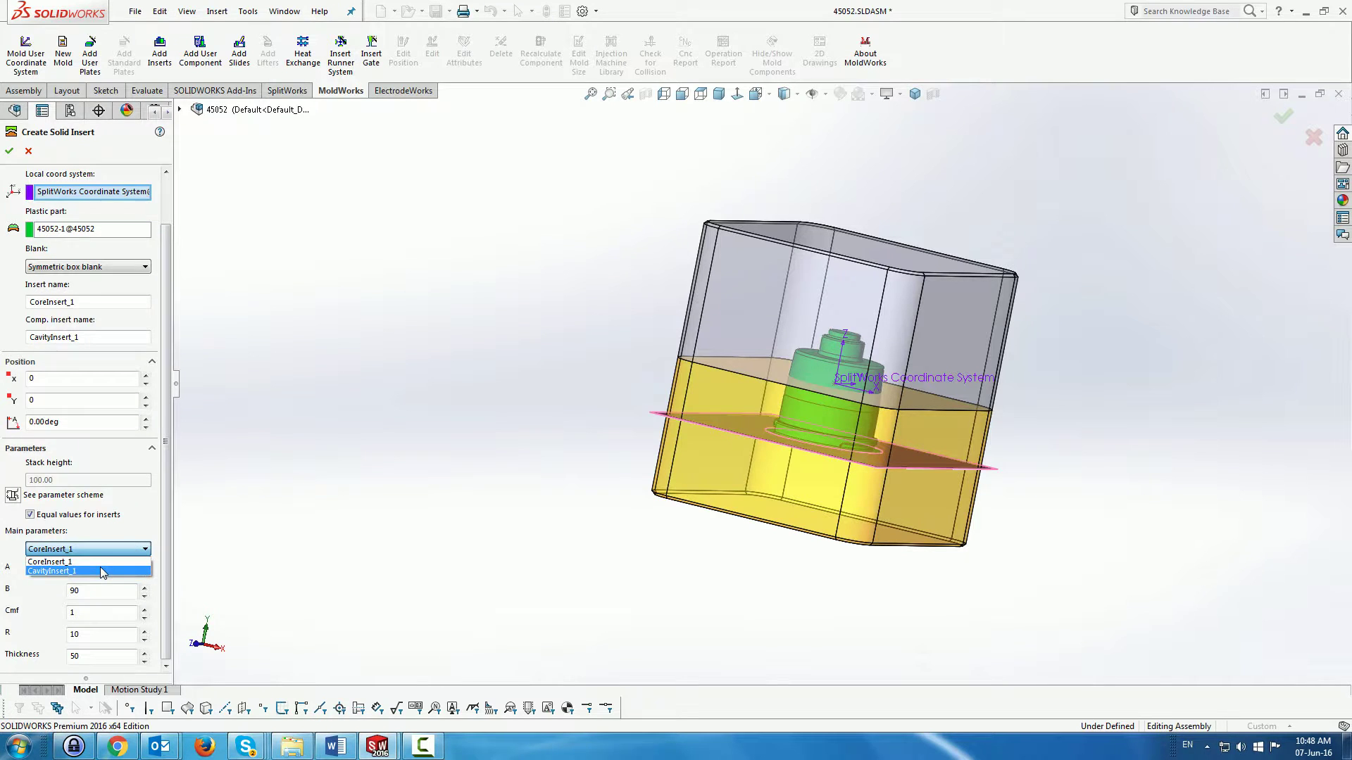
pyautogui.click(100, 568)
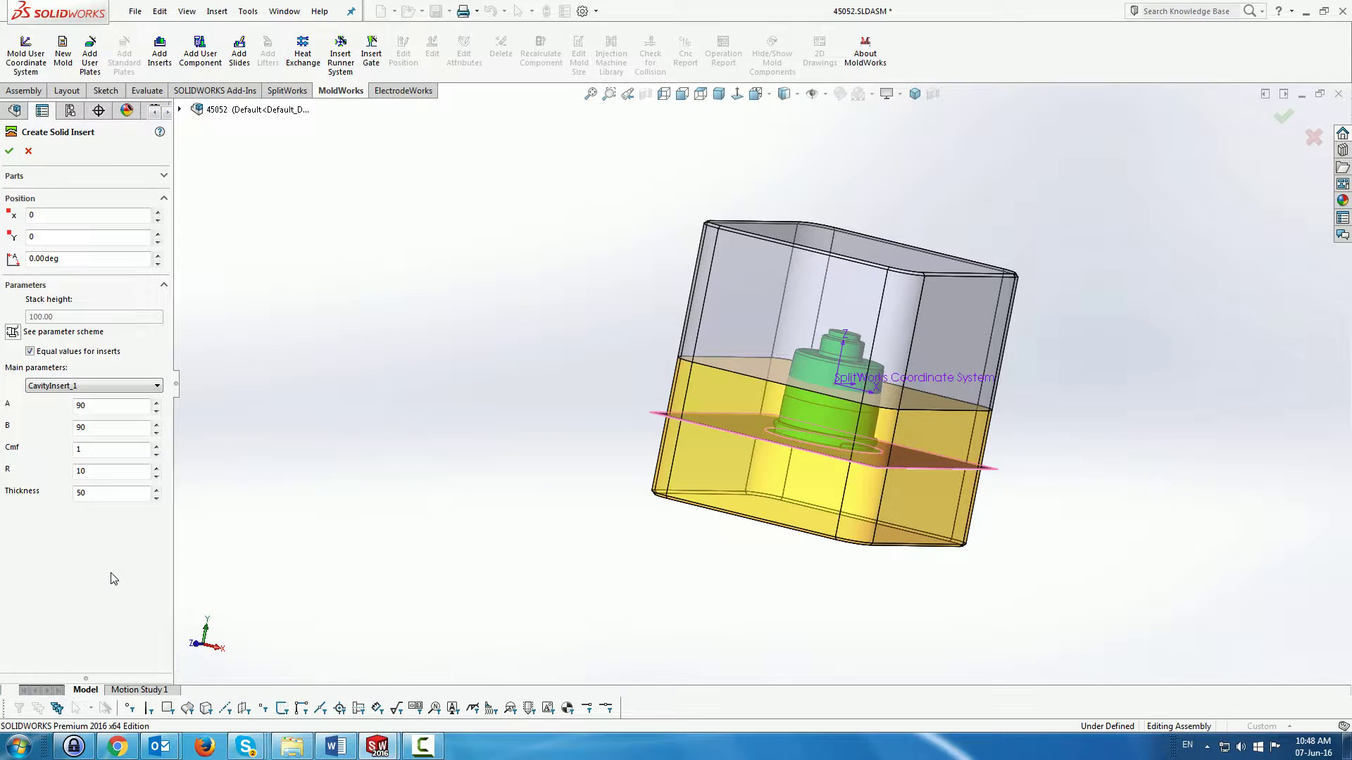
pyautogui.click(157, 498)
pyautogui.click(157, 499)
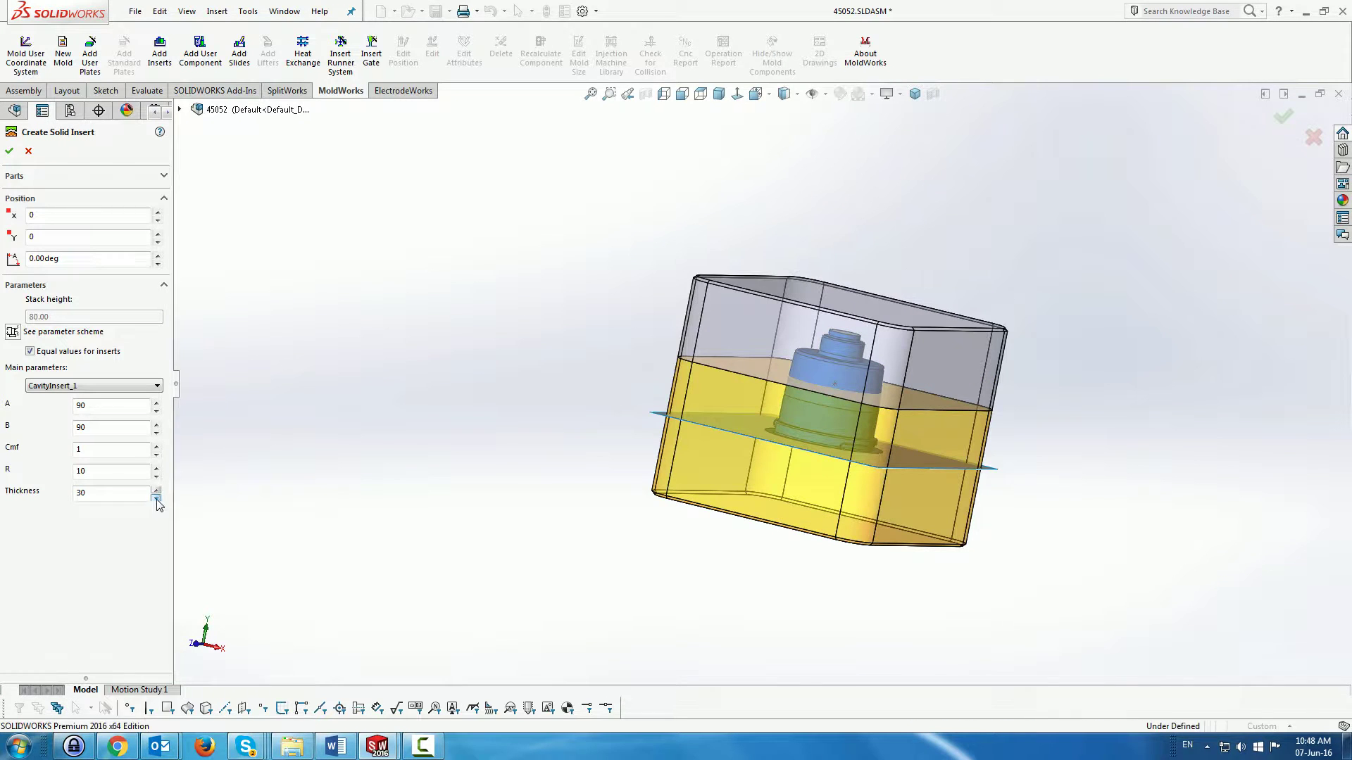
pyautogui.click(9, 152)
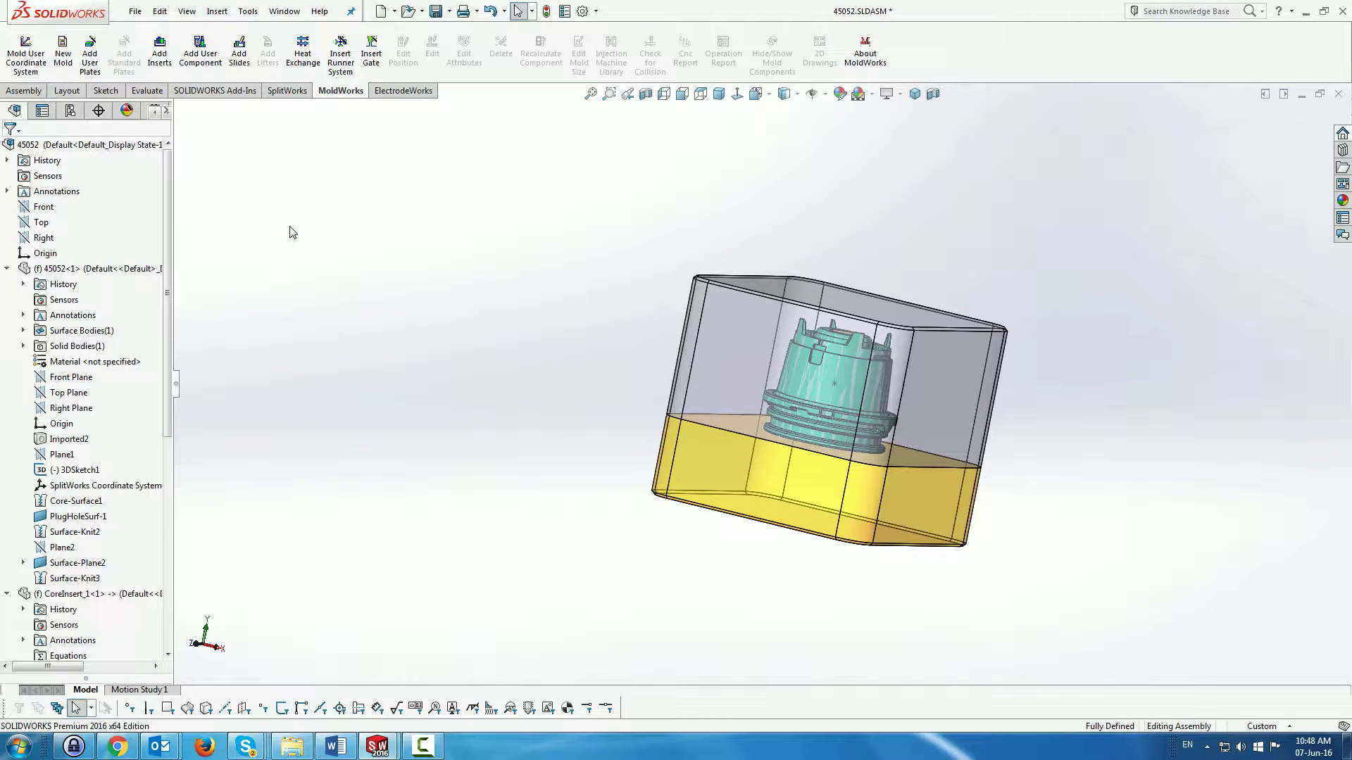
# Step: Make a new exploded view of Default, lifting CavityInsert up and dropping CoreInsert down
pyautogui.click(67, 113)
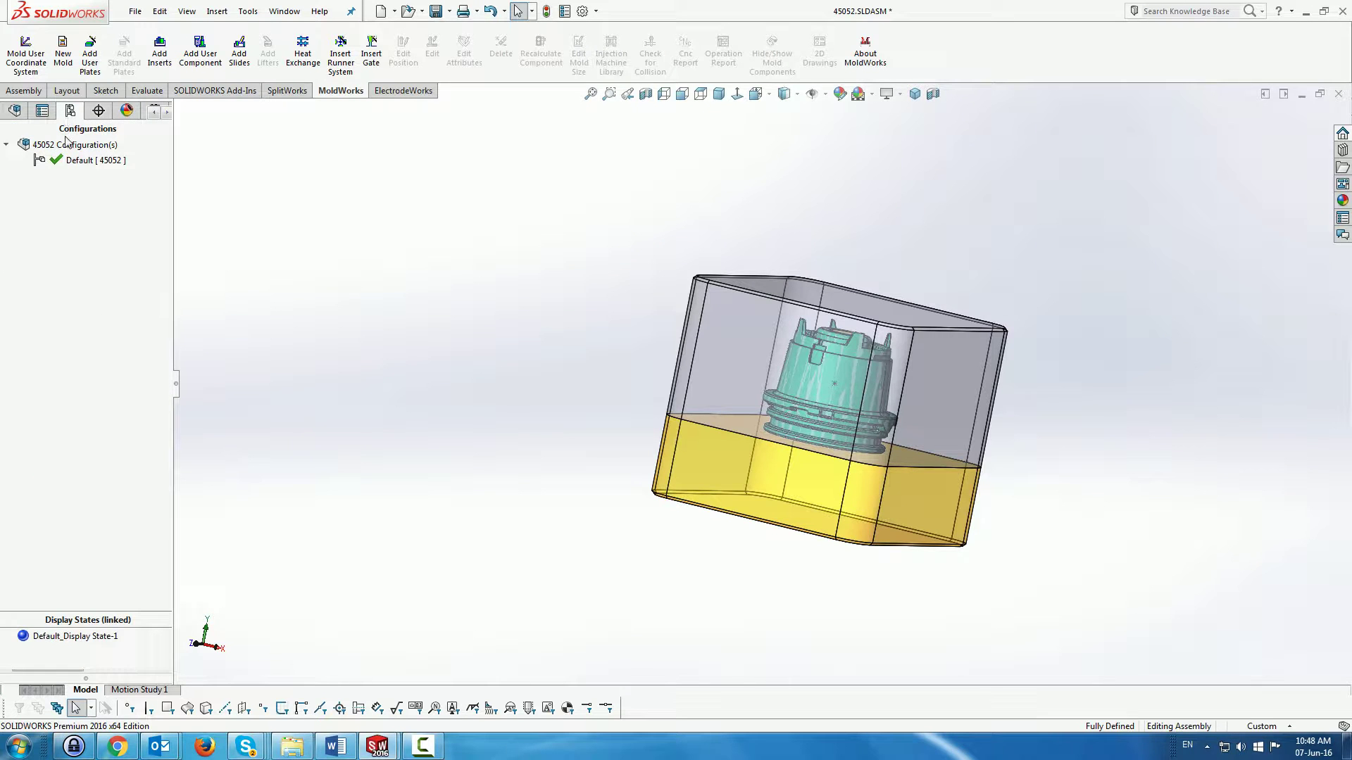
pyautogui.rightClick(69, 164)
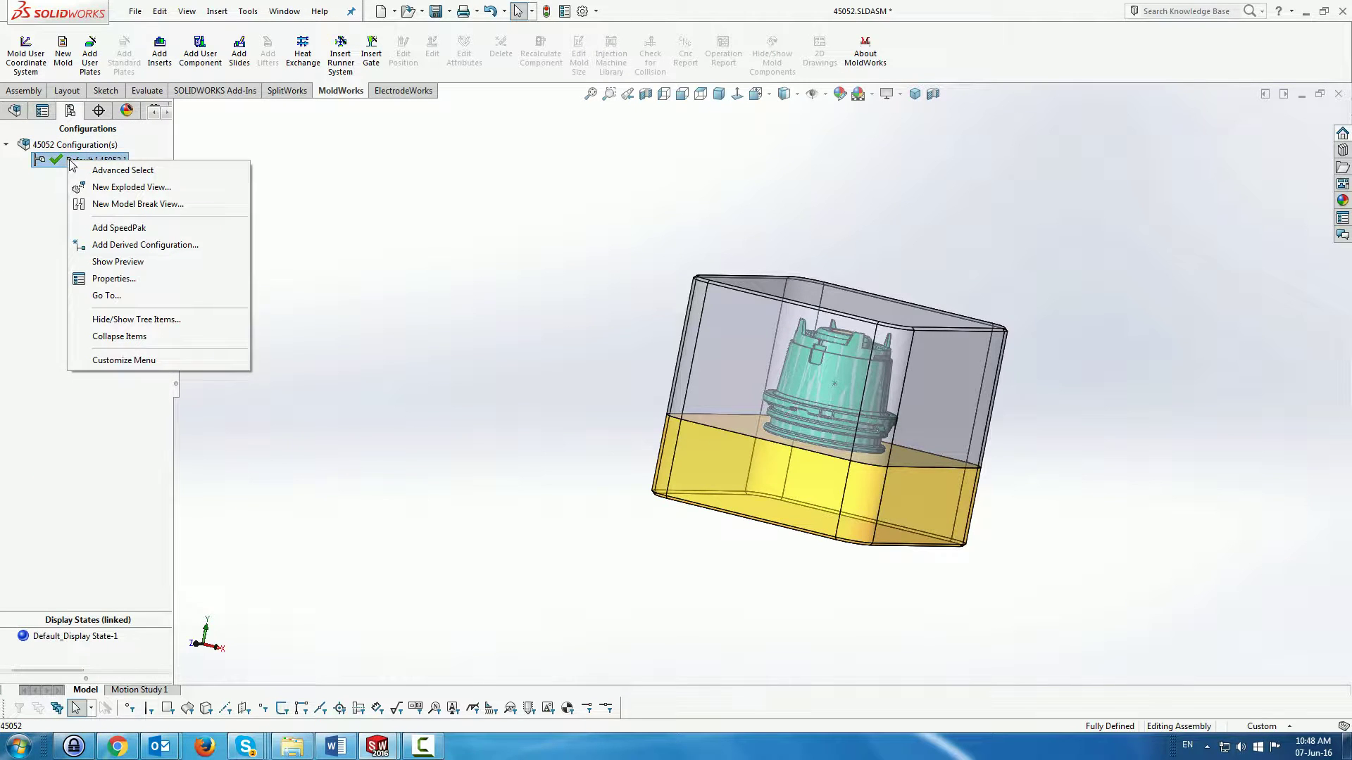
pyautogui.click(121, 187)
pyautogui.click(735, 328)
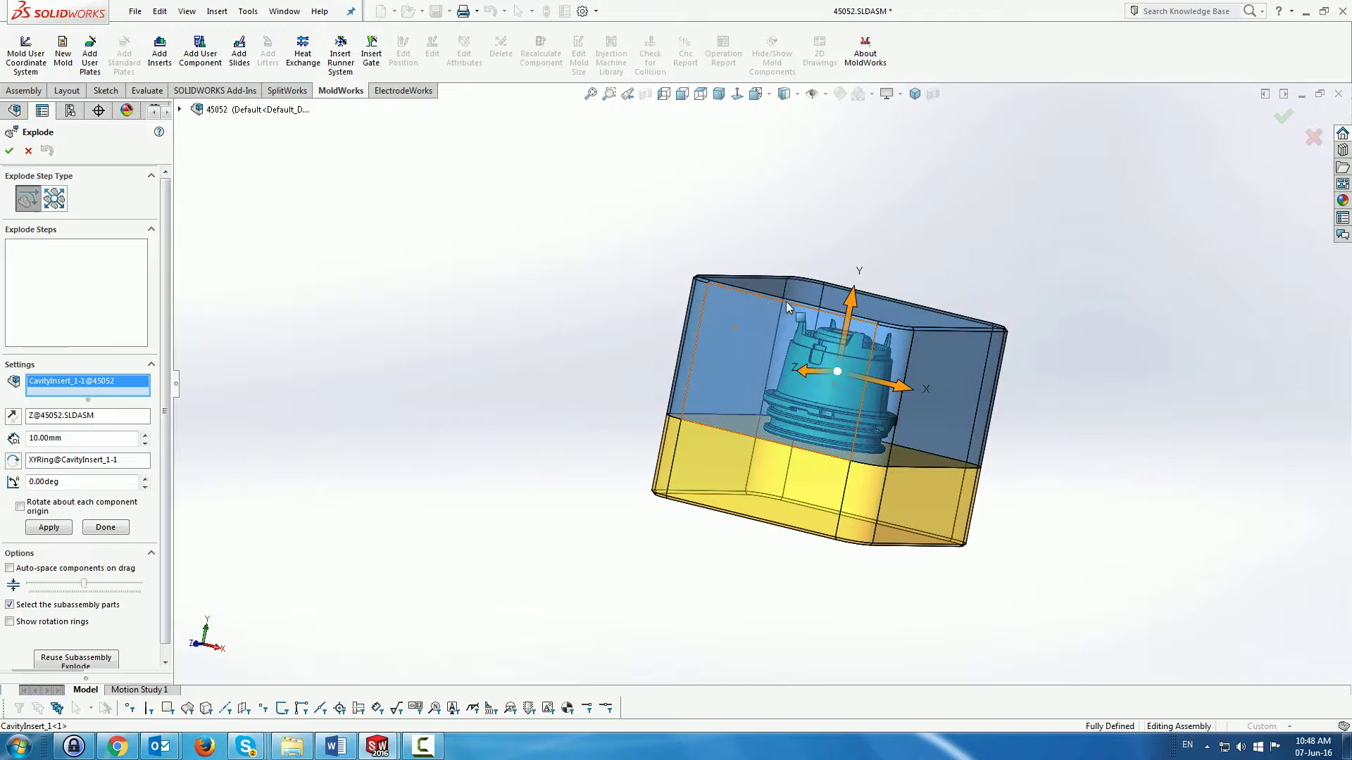
pyautogui.moveTo(855, 290); pyautogui.dragTo(895, 148)
pyautogui.click(755, 488)
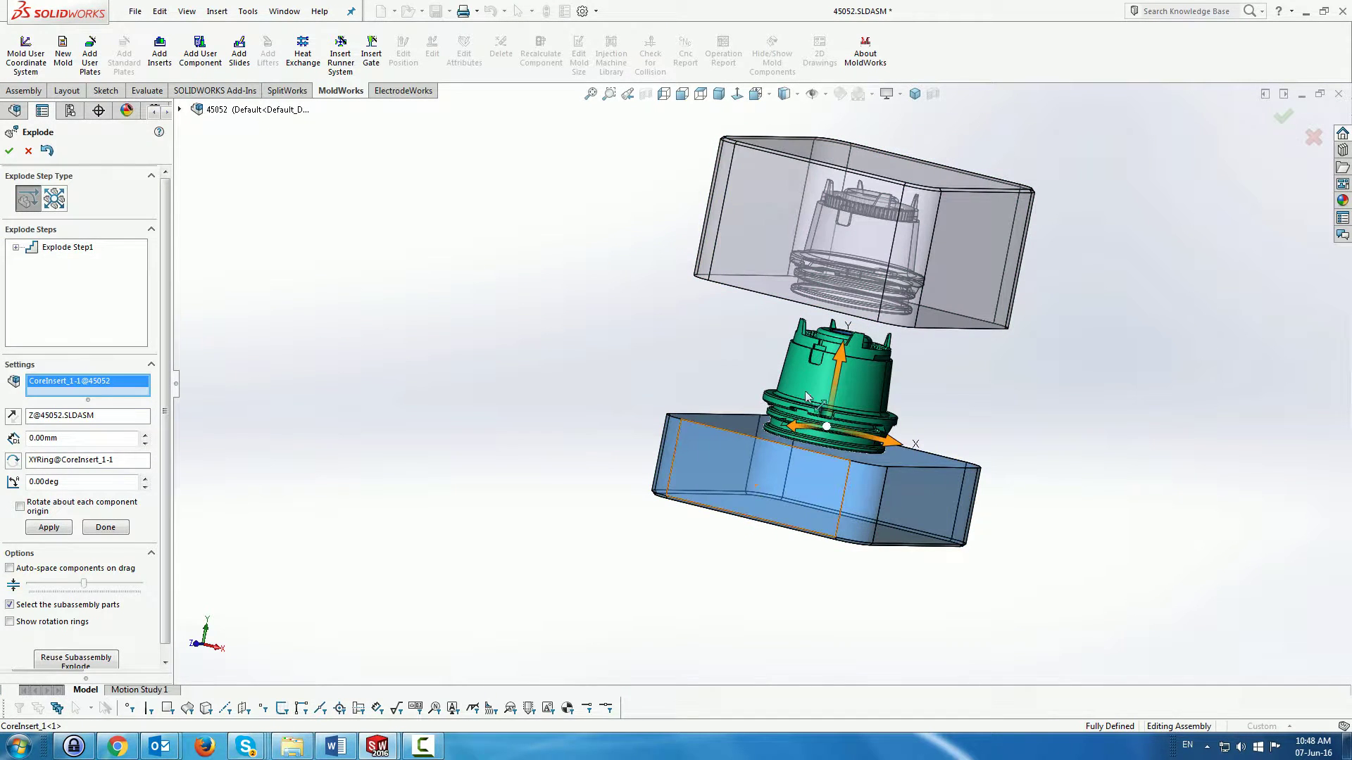
pyautogui.moveTo(842, 357); pyautogui.dragTo(821, 505)
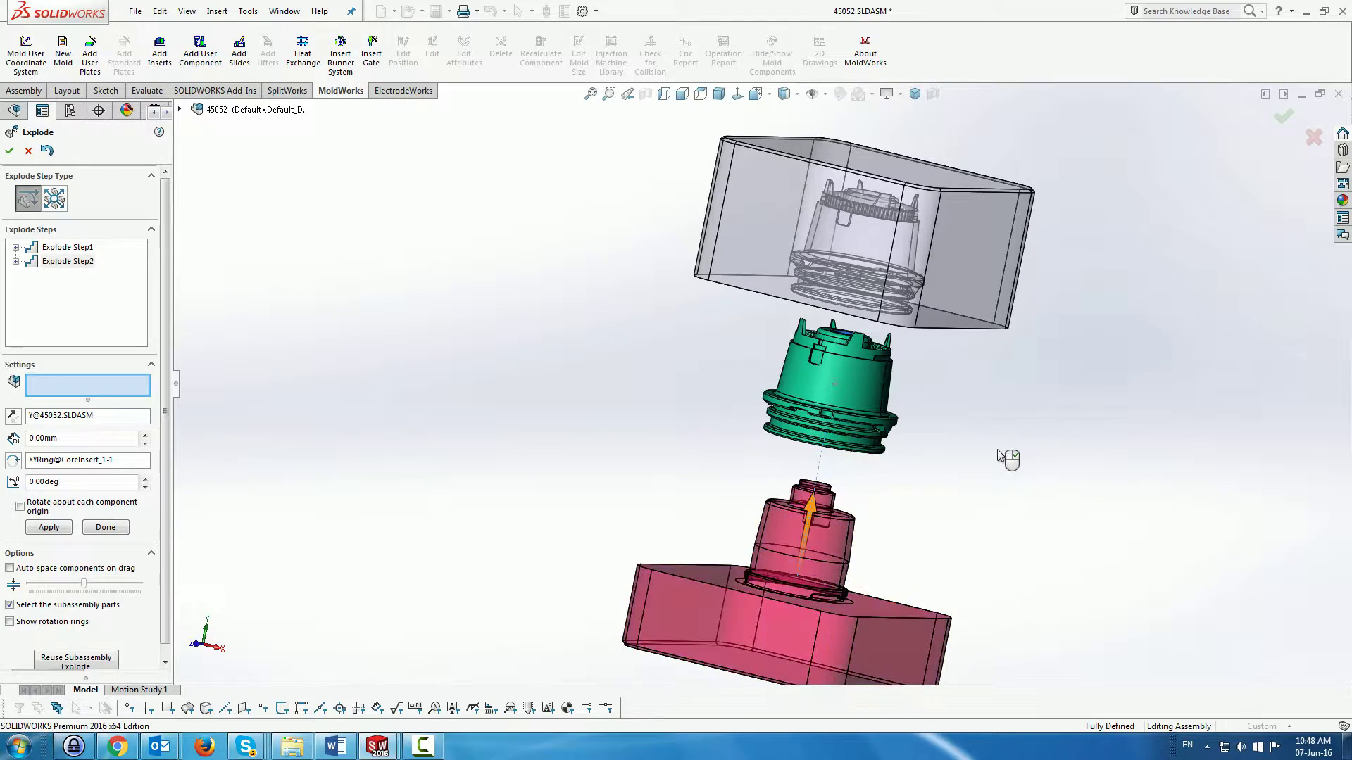
pyautogui.moveTo(1025, 444); pyautogui.dragTo(977, 396, button='middle')
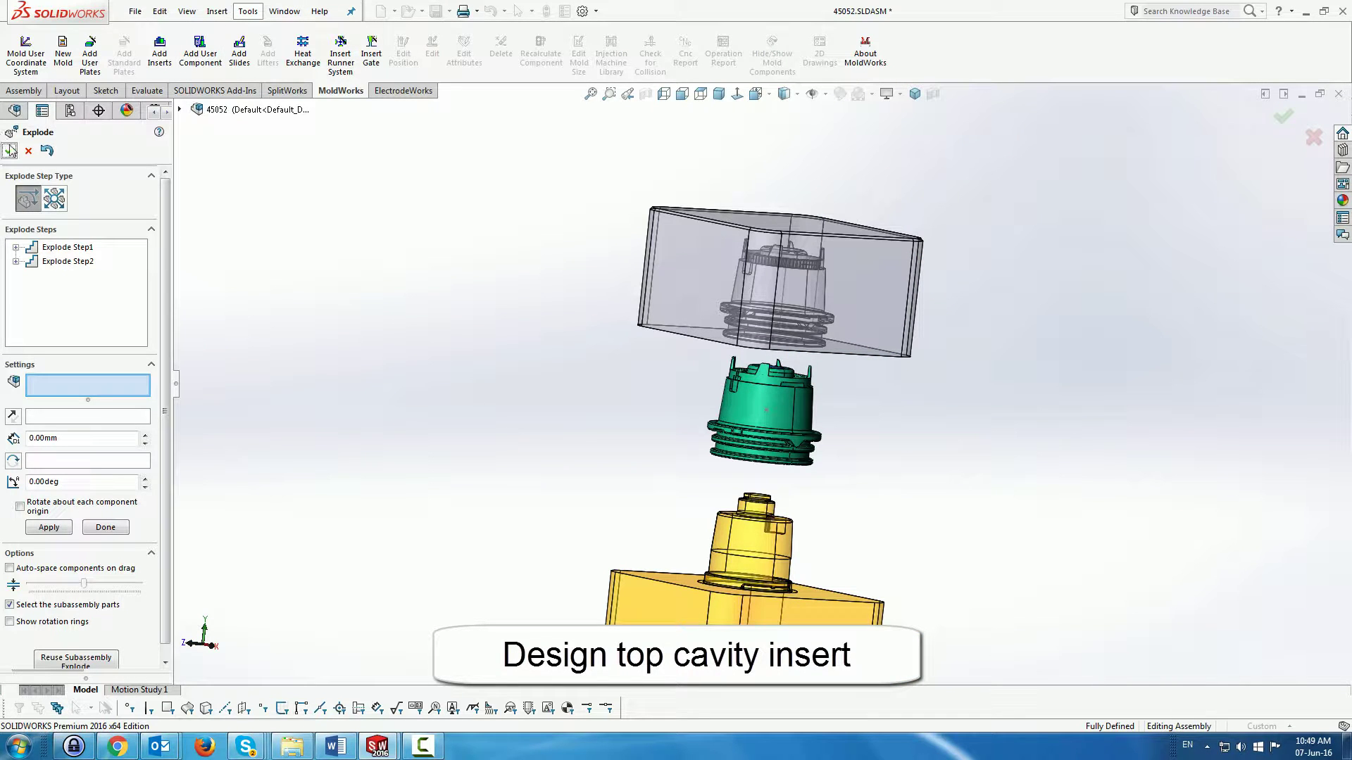
# Step: Finish the exploded view and switch to the 45052.sldprt part window
pyautogui.click(9, 151)
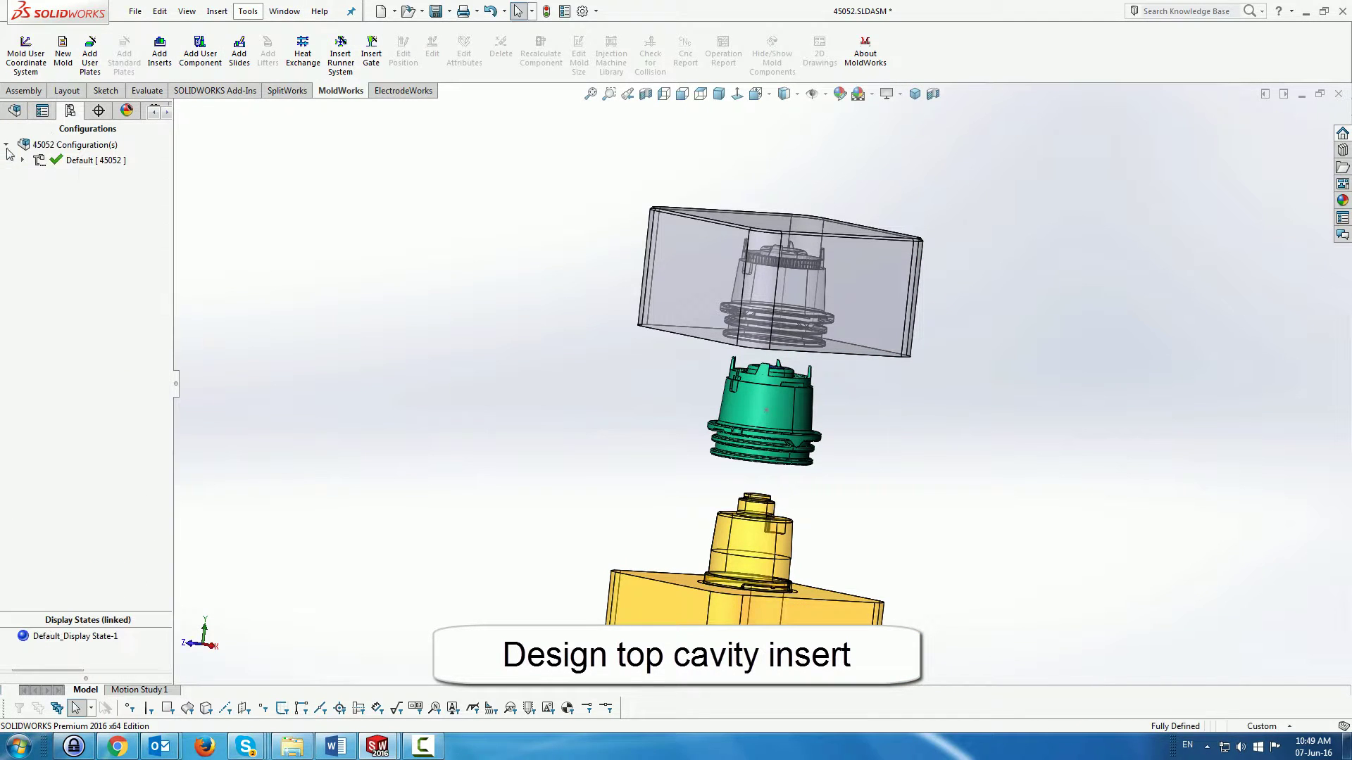
pyautogui.click(284, 12)
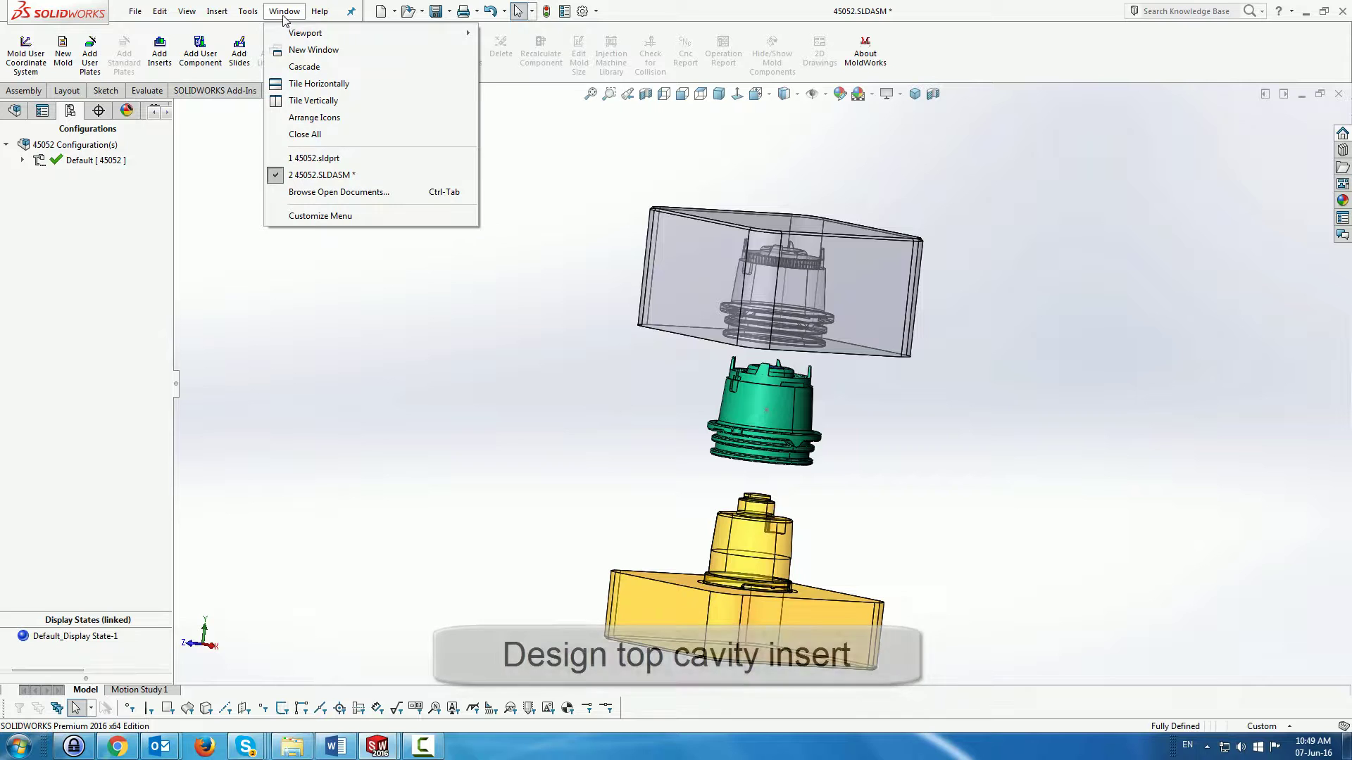
pyautogui.click(320, 164)
# Step: Orbit the part to a top-down view and bring up the part root's options in the SplitWorks tree
pyautogui.scroll(-4, 929, 405)
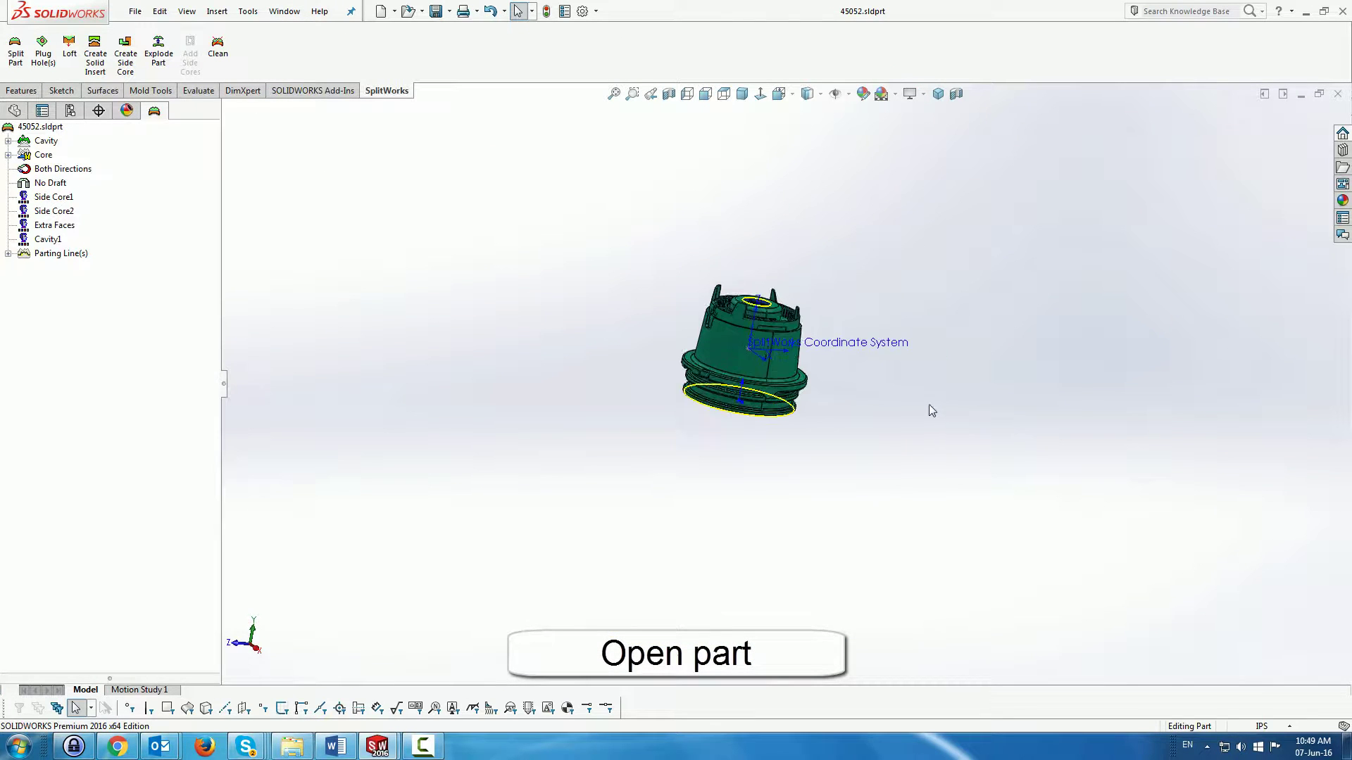
pyautogui.scroll(-3, 597, 243)
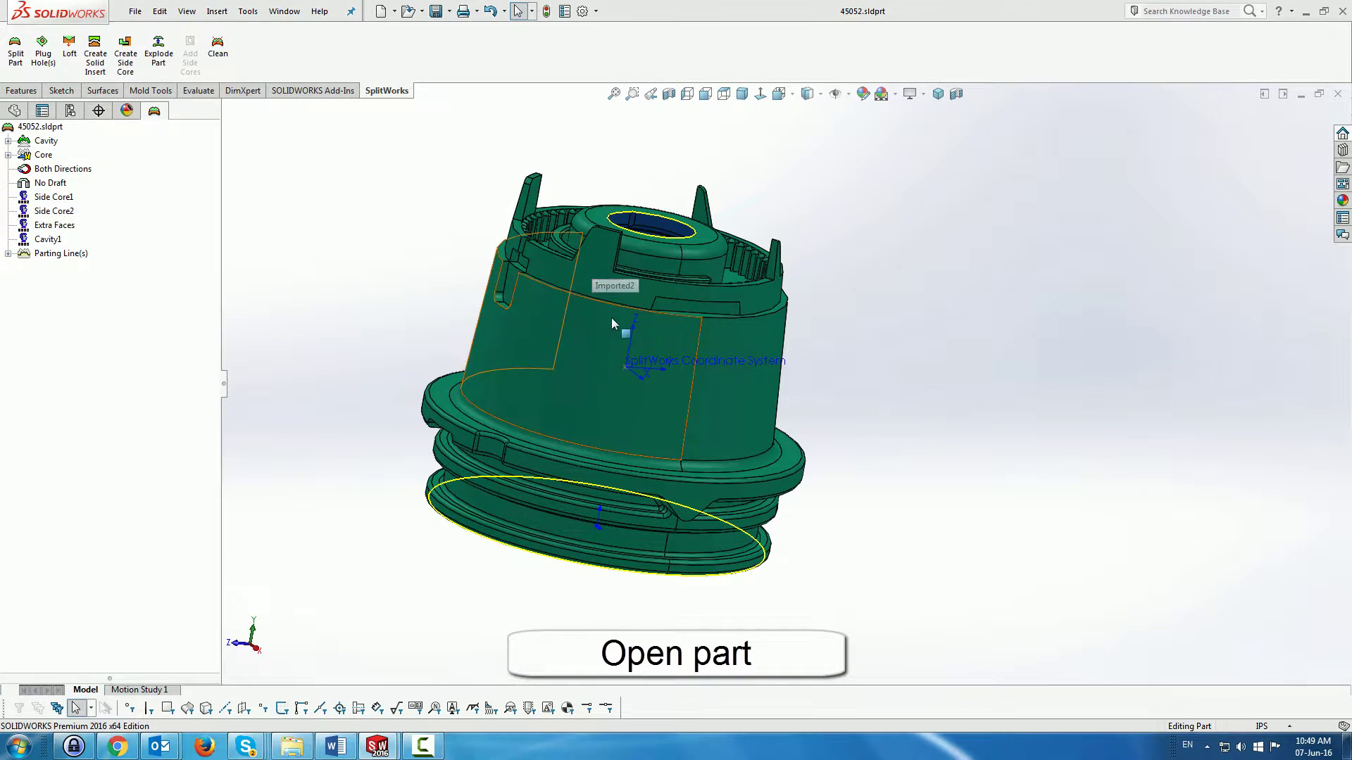
pyautogui.moveTo(564, 365); pyautogui.dragTo(569, 433, button='middle')
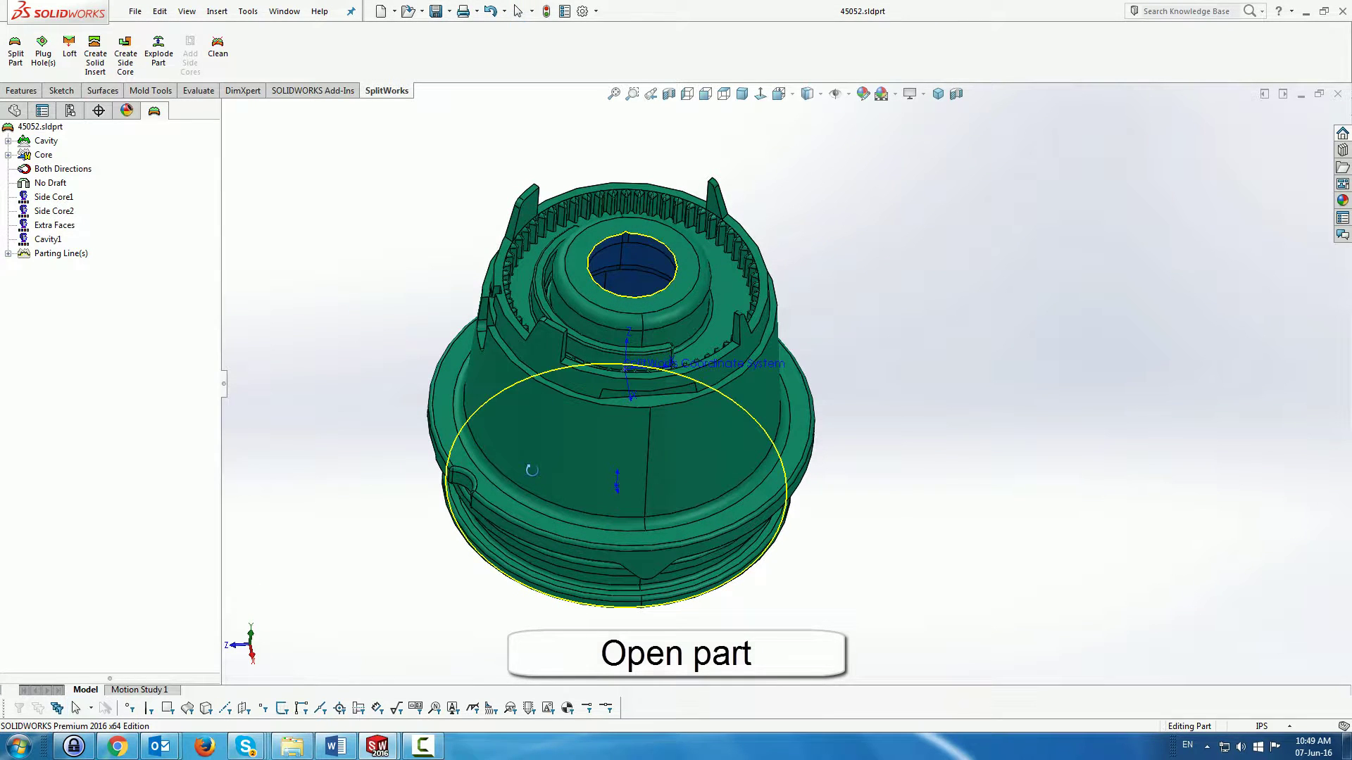
pyautogui.rightClick(38, 128)
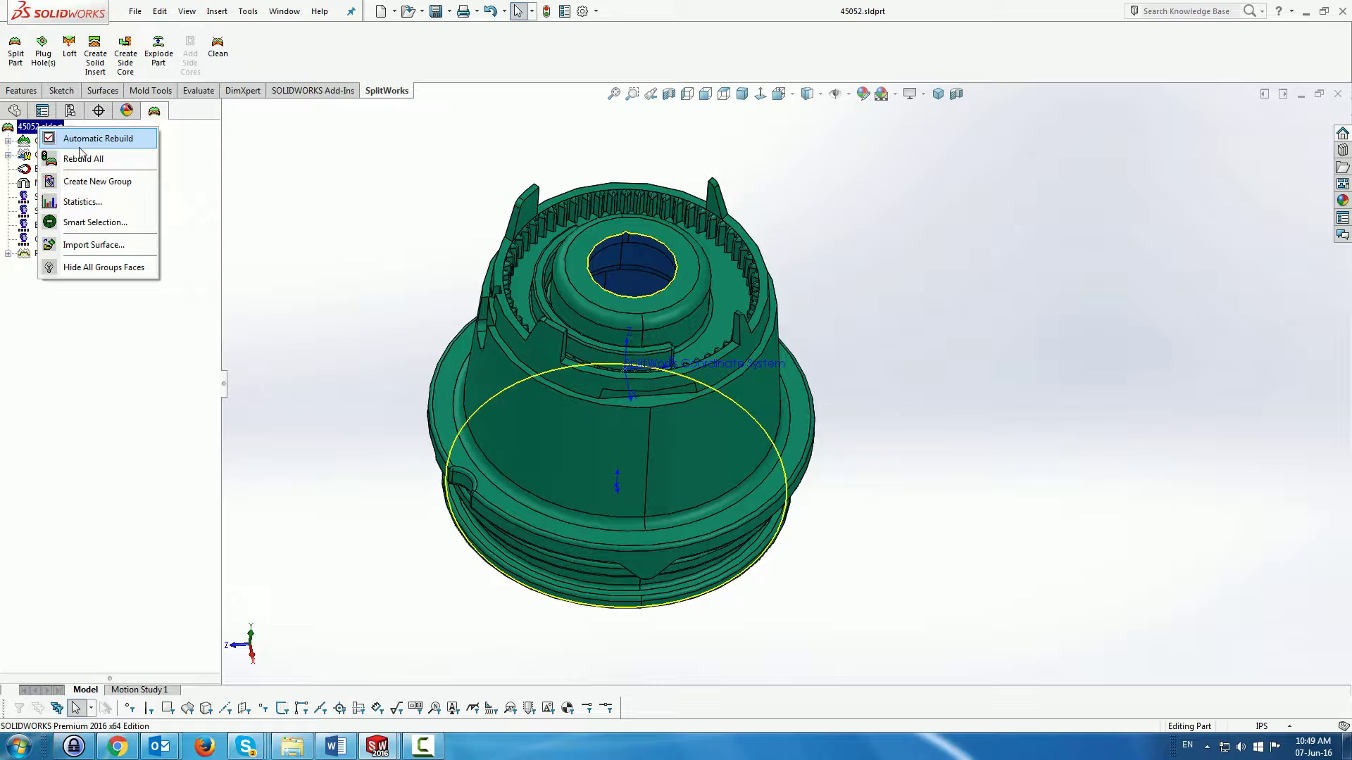
# Step: Start a Smart Selection of the part's faces, ready to pick exterior loop faces
pyautogui.click(106, 223)
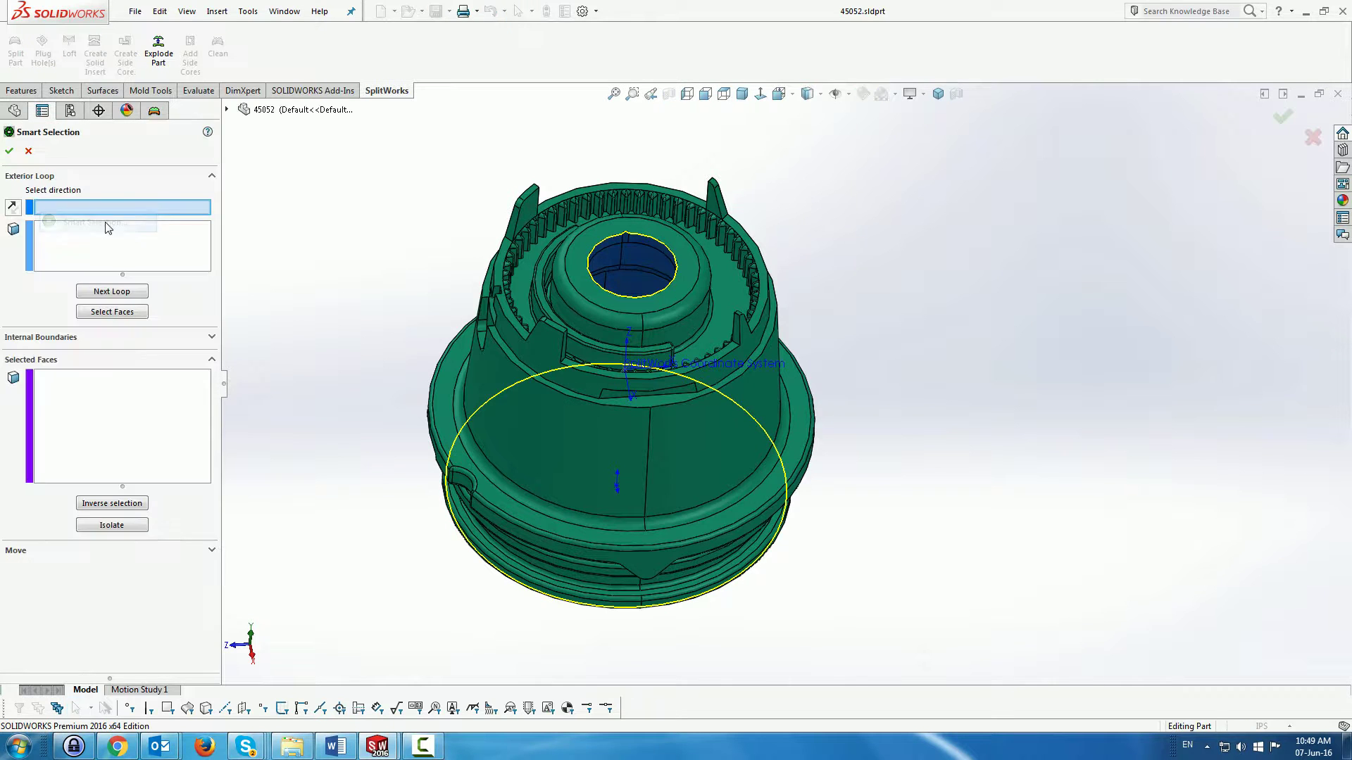
pyautogui.moveTo(407, 271); pyautogui.dragTo(413, 226, button='middle')
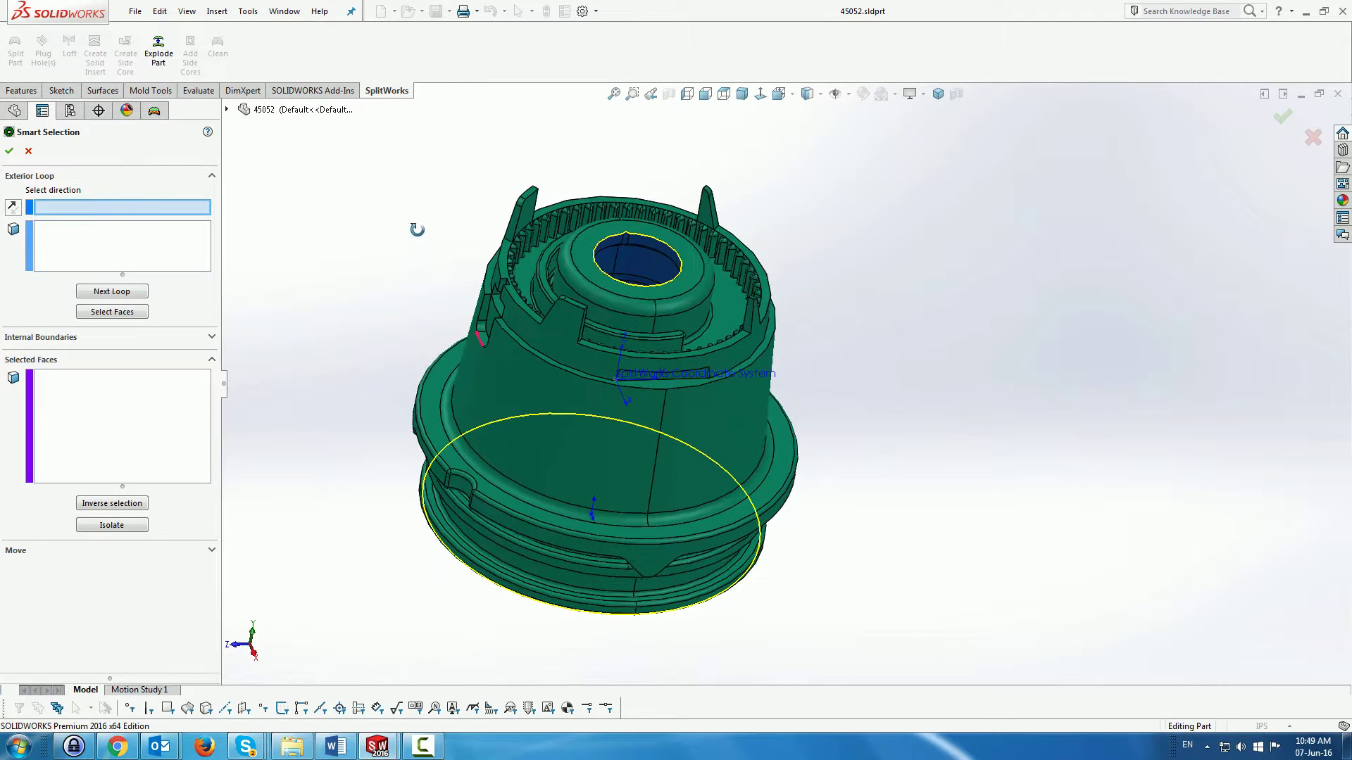
pyautogui.click(107, 238)
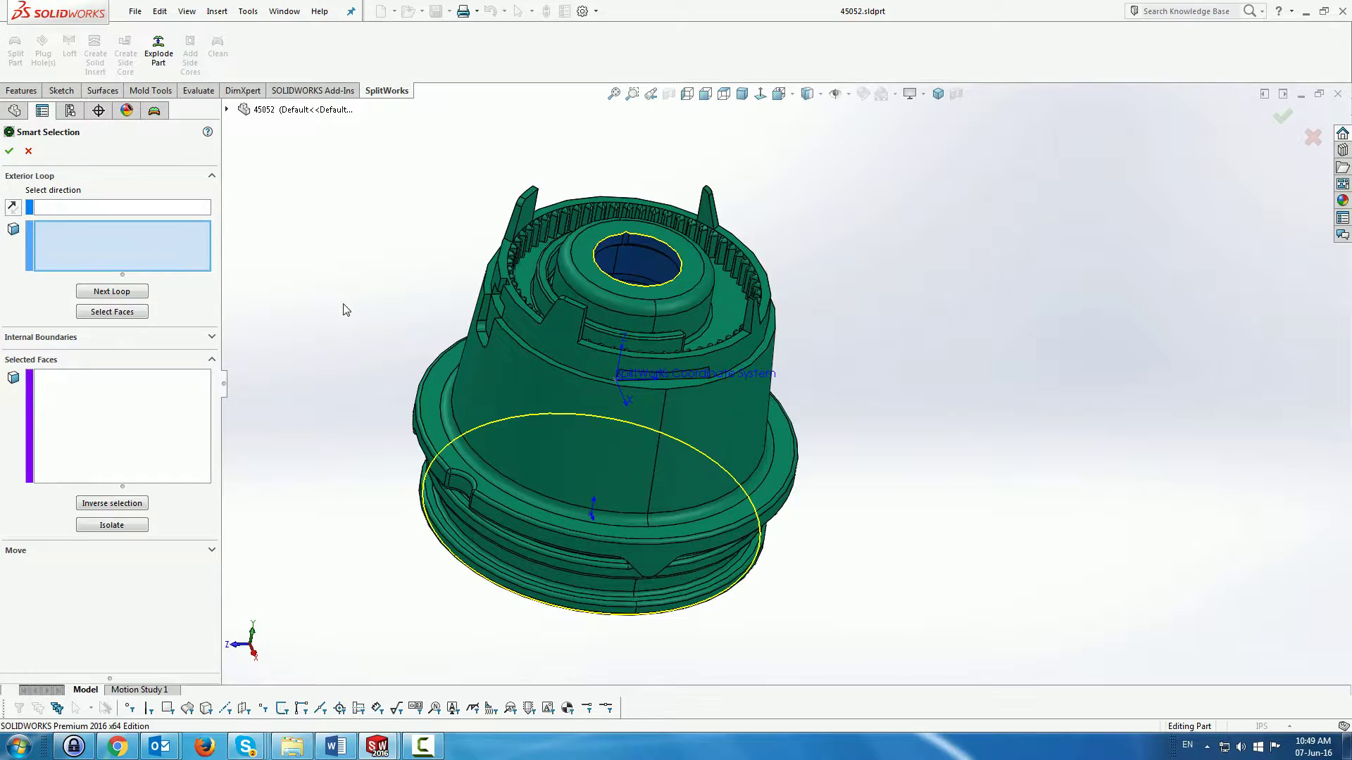
# Step: Add the four upper band faces to the exterior loop
pyautogui.moveTo(346, 310); pyautogui.dragTo(442, 332, button='middle')
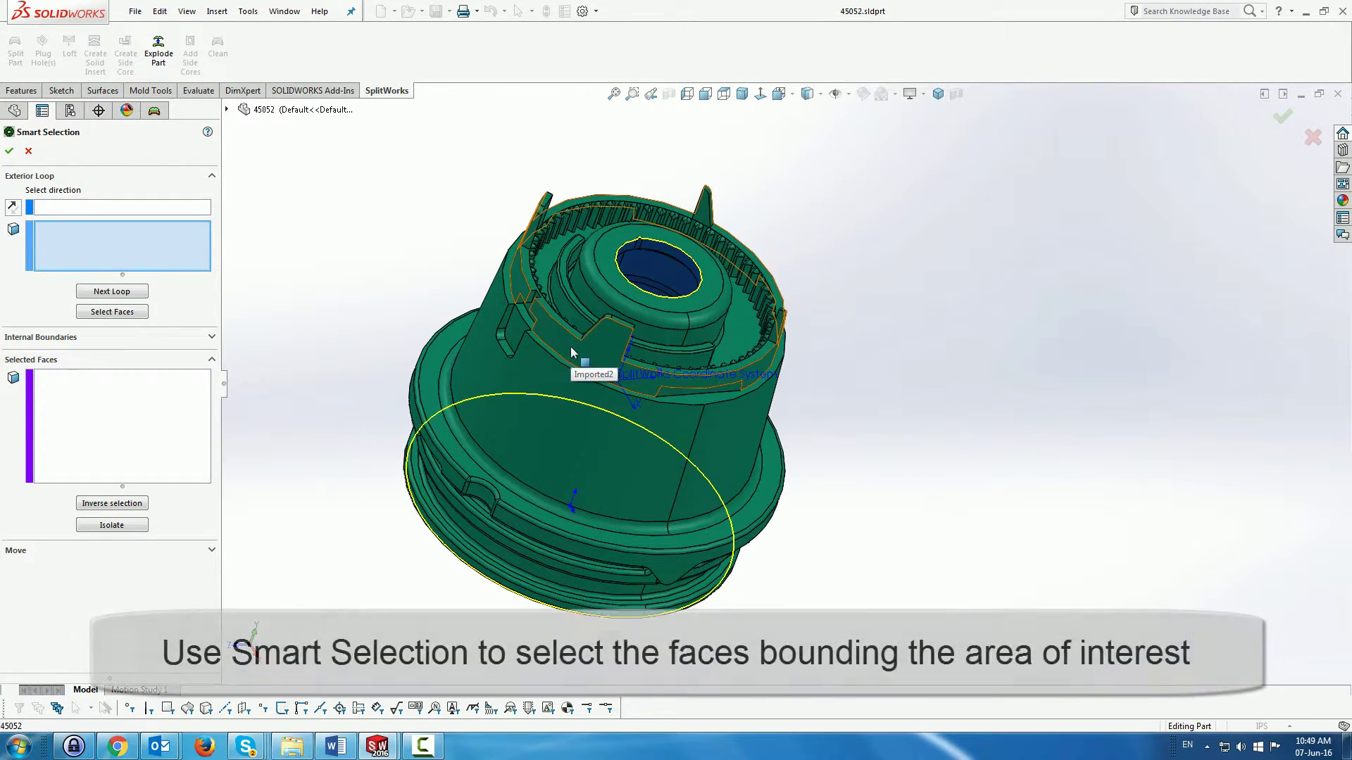
pyautogui.click(572, 352)
pyautogui.scroll(-5, 670, 357)
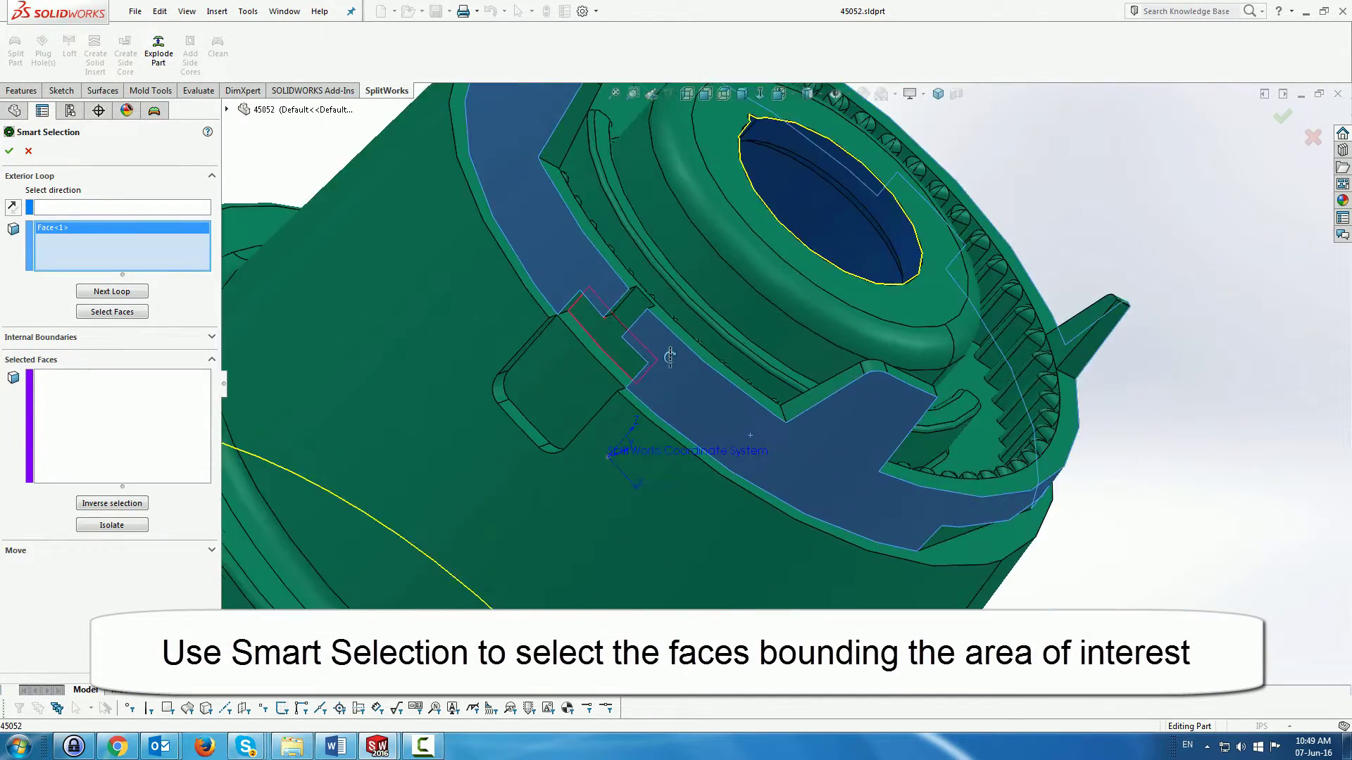
pyautogui.moveTo(669, 357); pyautogui.dragTo(681, 355, button='middle')
pyautogui.click(653, 326)
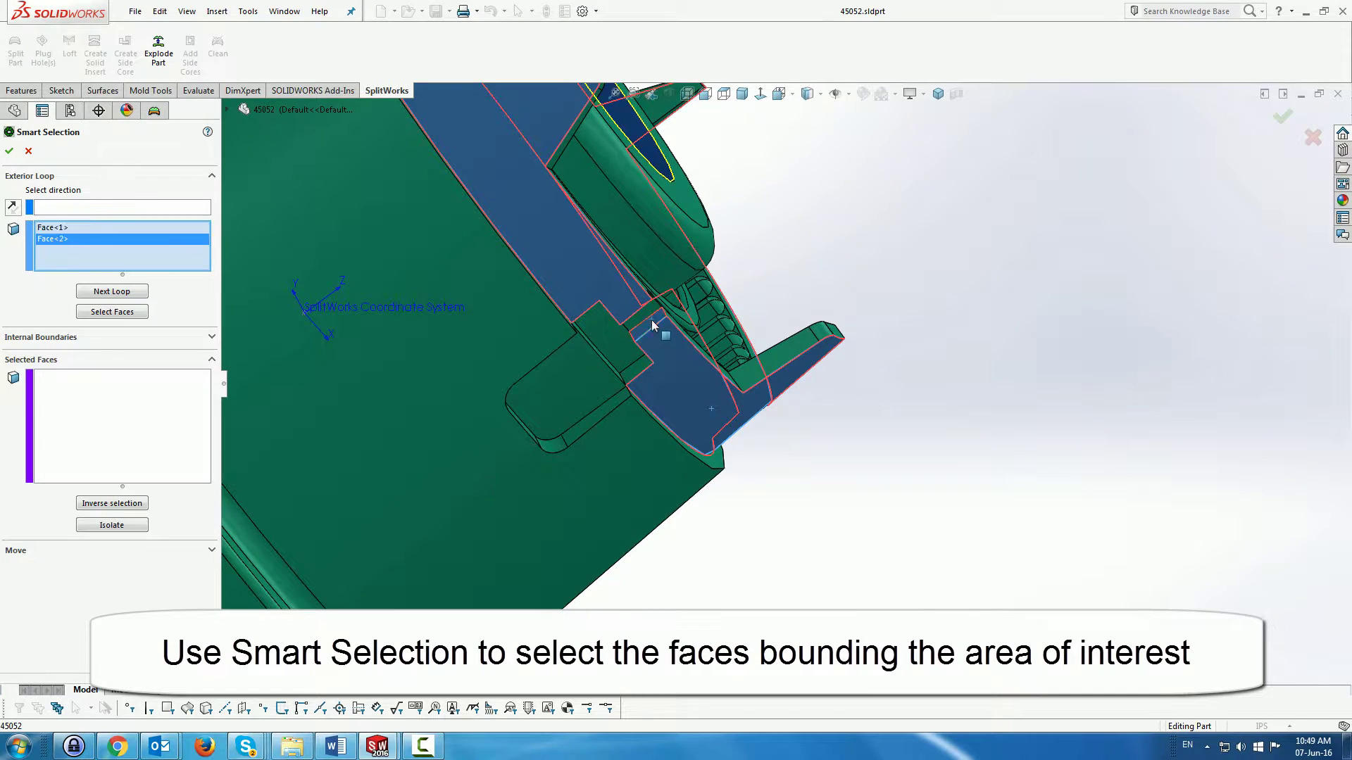
pyautogui.click(651, 318)
pyautogui.moveTo(650, 318); pyautogui.dragTo(622, 300, button='middle')
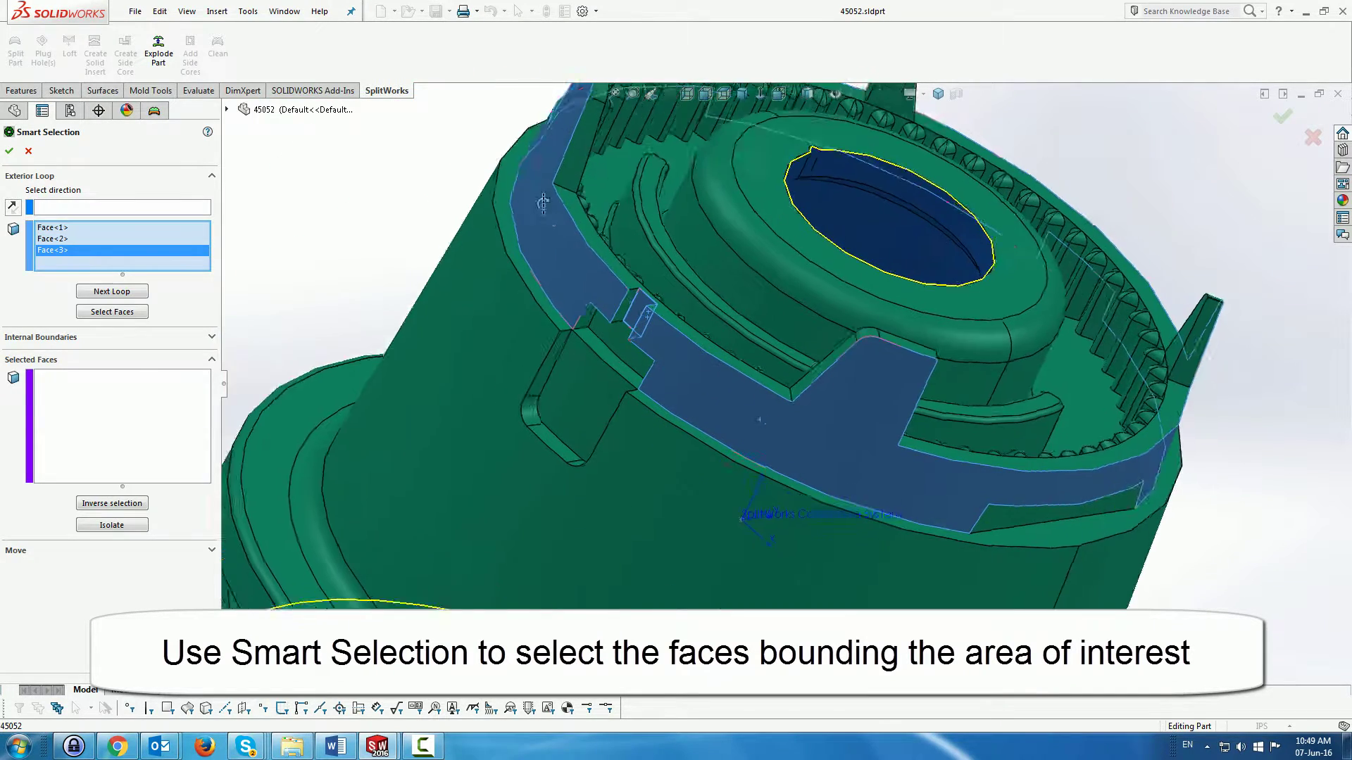
pyautogui.scroll(3, 622, 301)
pyautogui.click(629, 302)
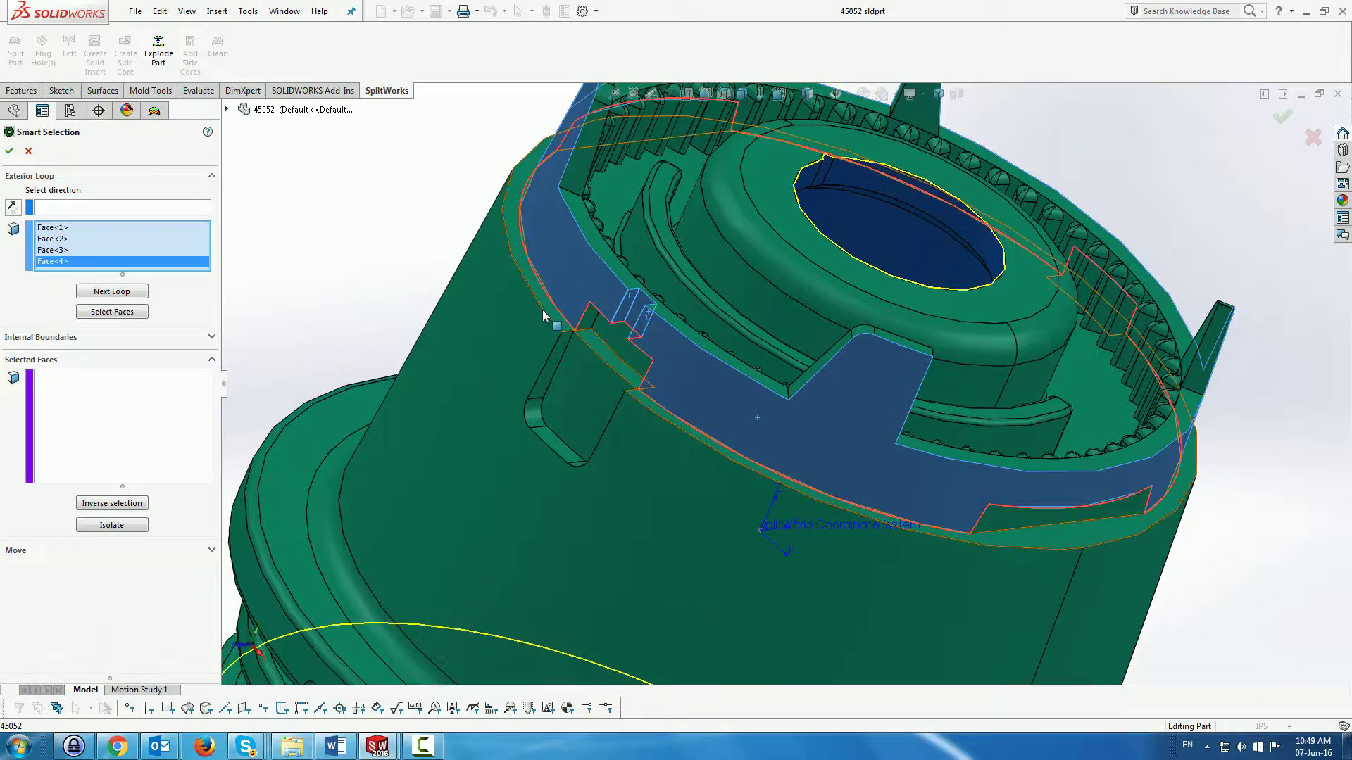
pyautogui.scroll(3, 277, 220)
pyautogui.moveTo(277, 220)
pyautogui.mouseDown(button='middle')
pyautogui.moveTo(265, 235)
pyautogui.moveTo(257, 202)
pyautogui.moveTo(254, 213)
pyautogui.mouseUp(button='middle')
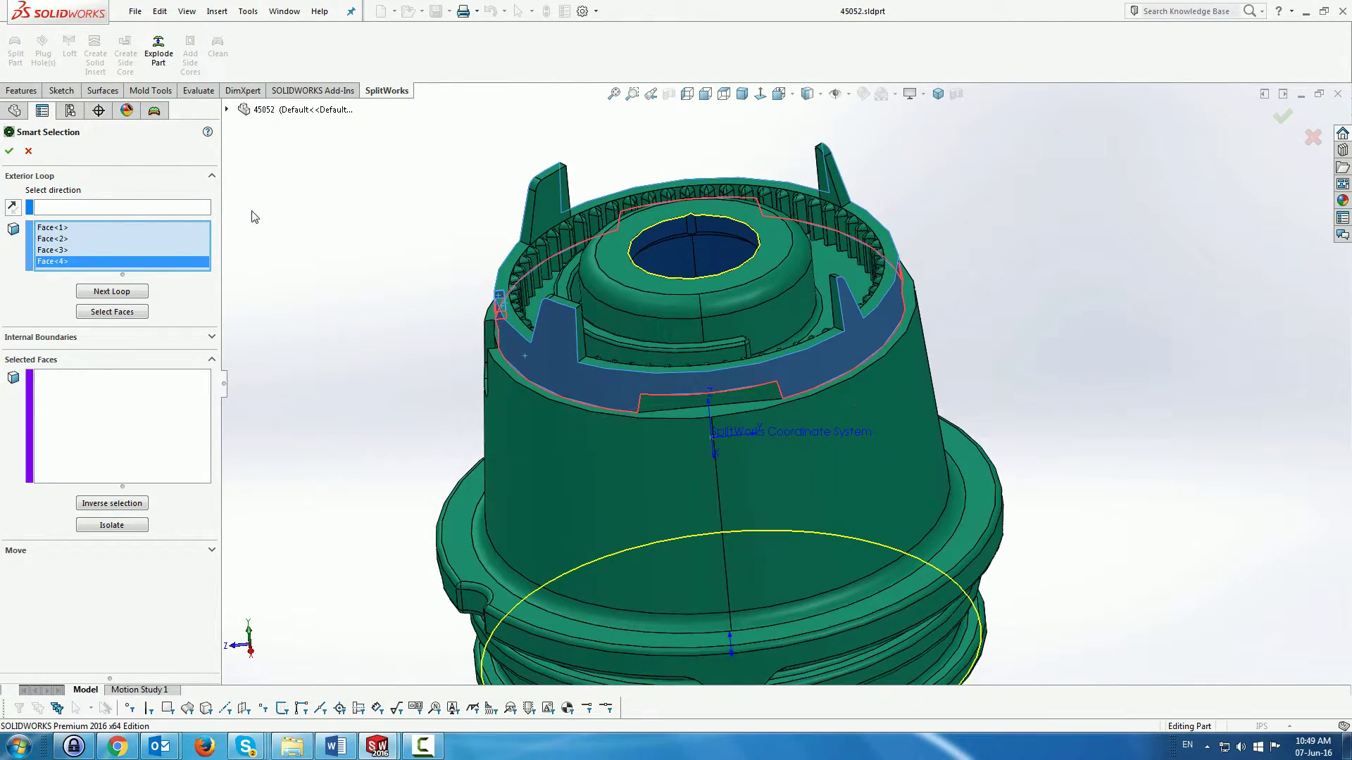
# Step: Add the bore's top face and the small notch face as internal boundary faces
pyautogui.click(113, 291)
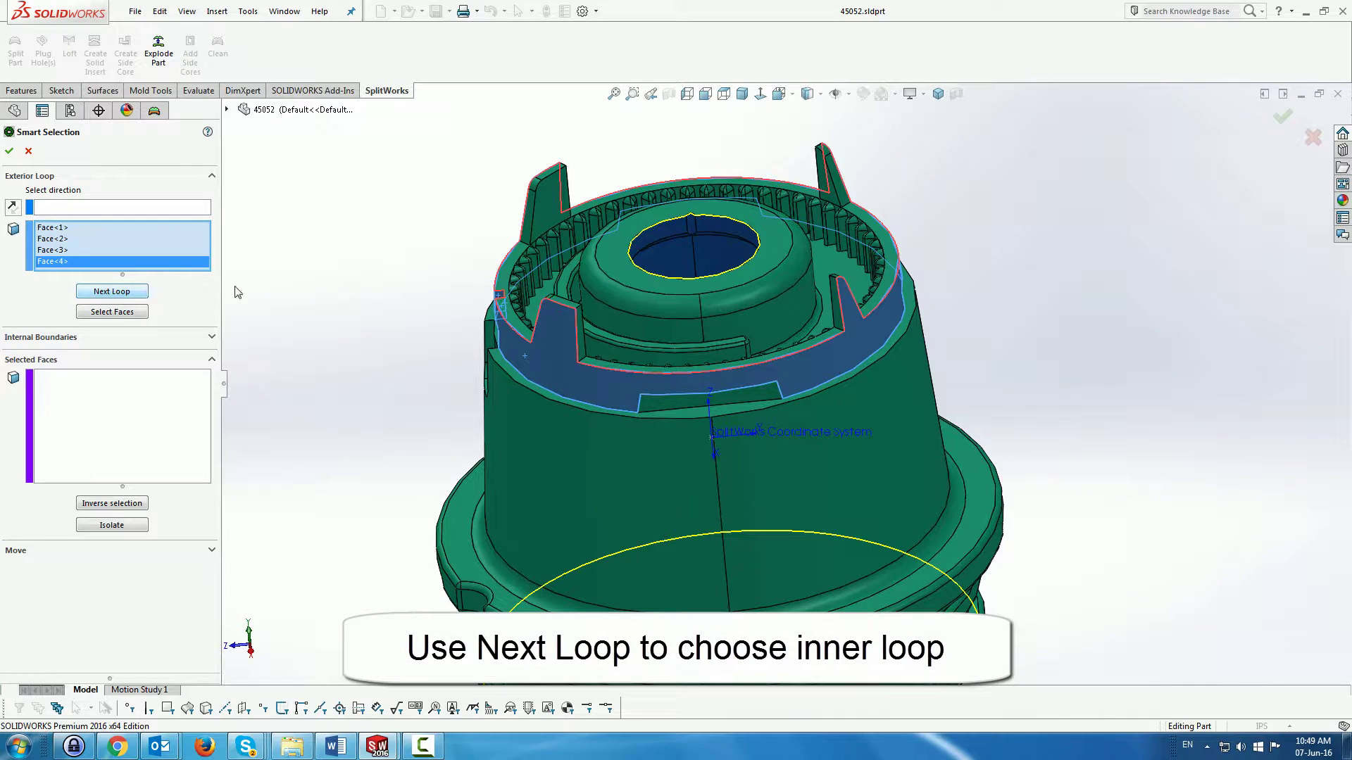
pyautogui.moveTo(343, 262); pyautogui.dragTo(321, 293, button='middle')
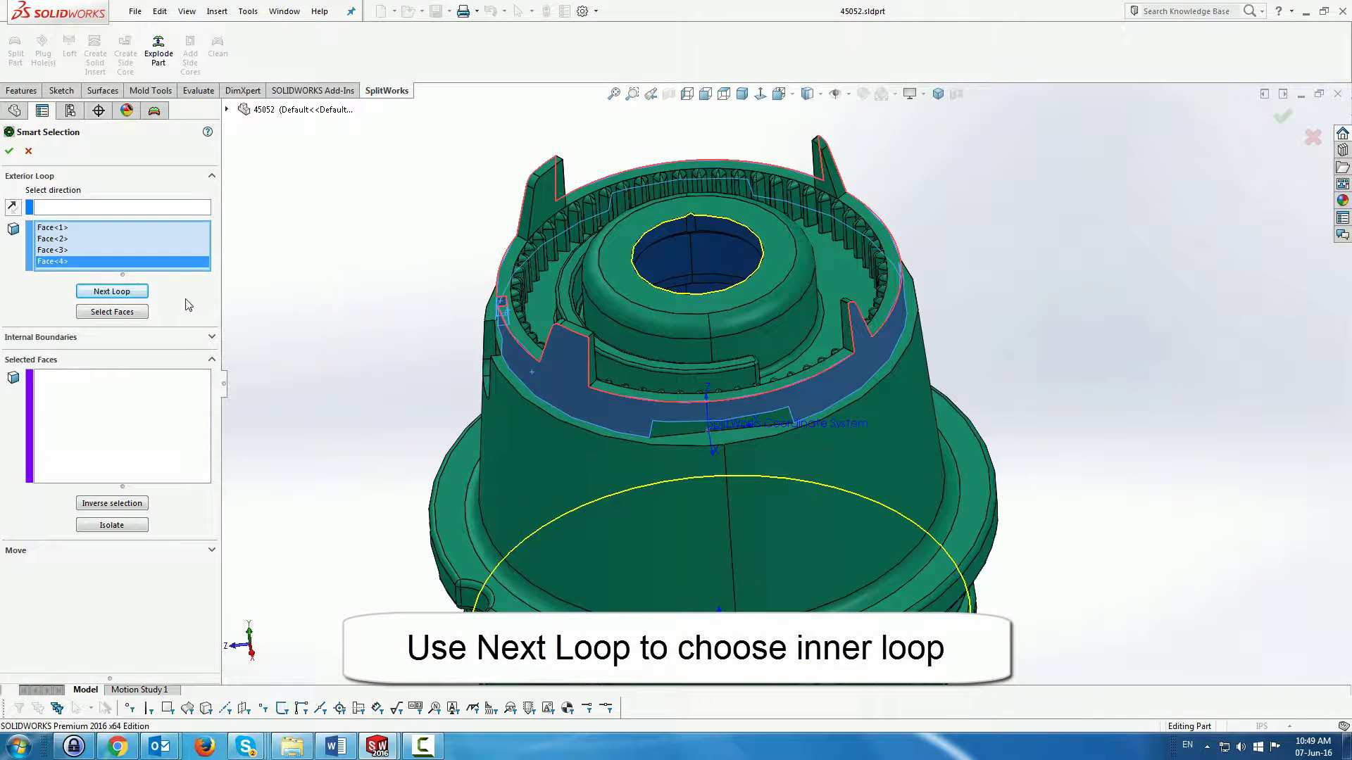
pyautogui.click(90, 337)
pyautogui.click(117, 365)
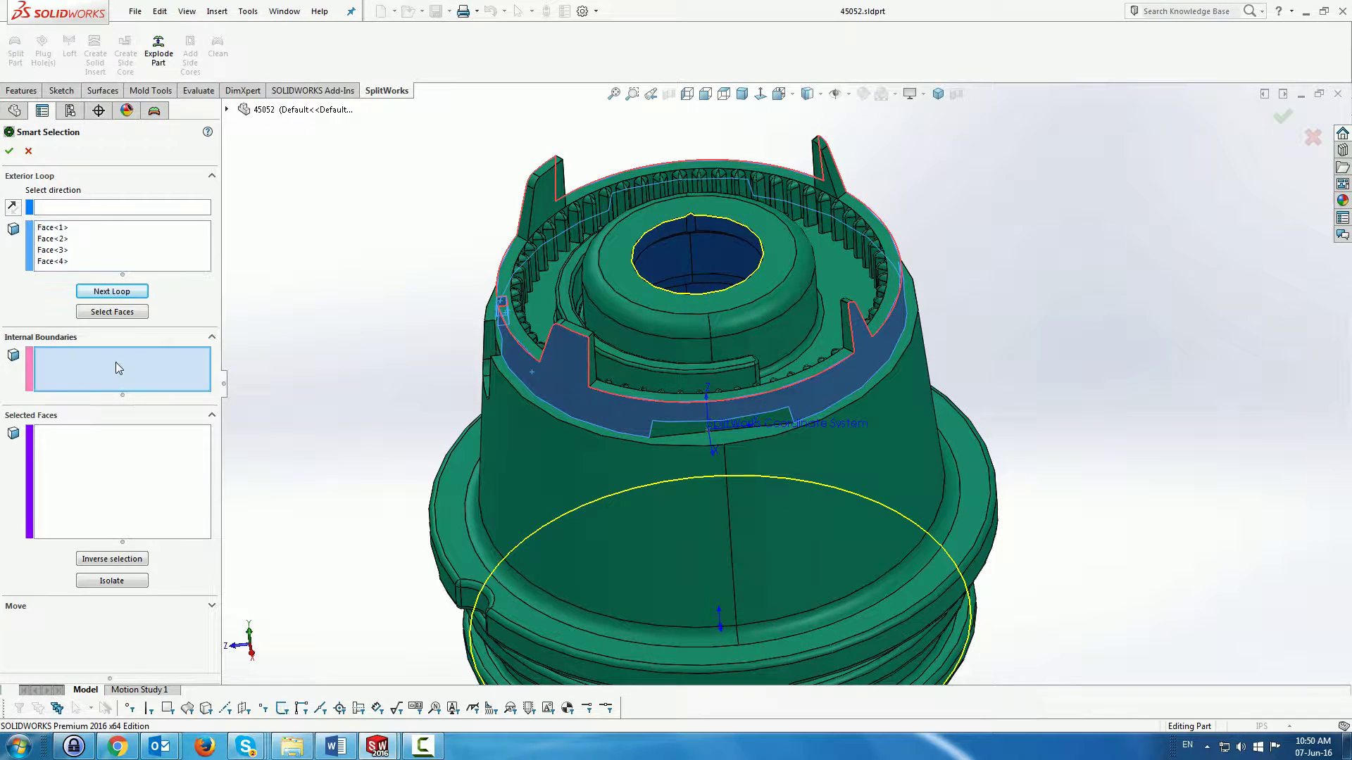
pyautogui.click(669, 233)
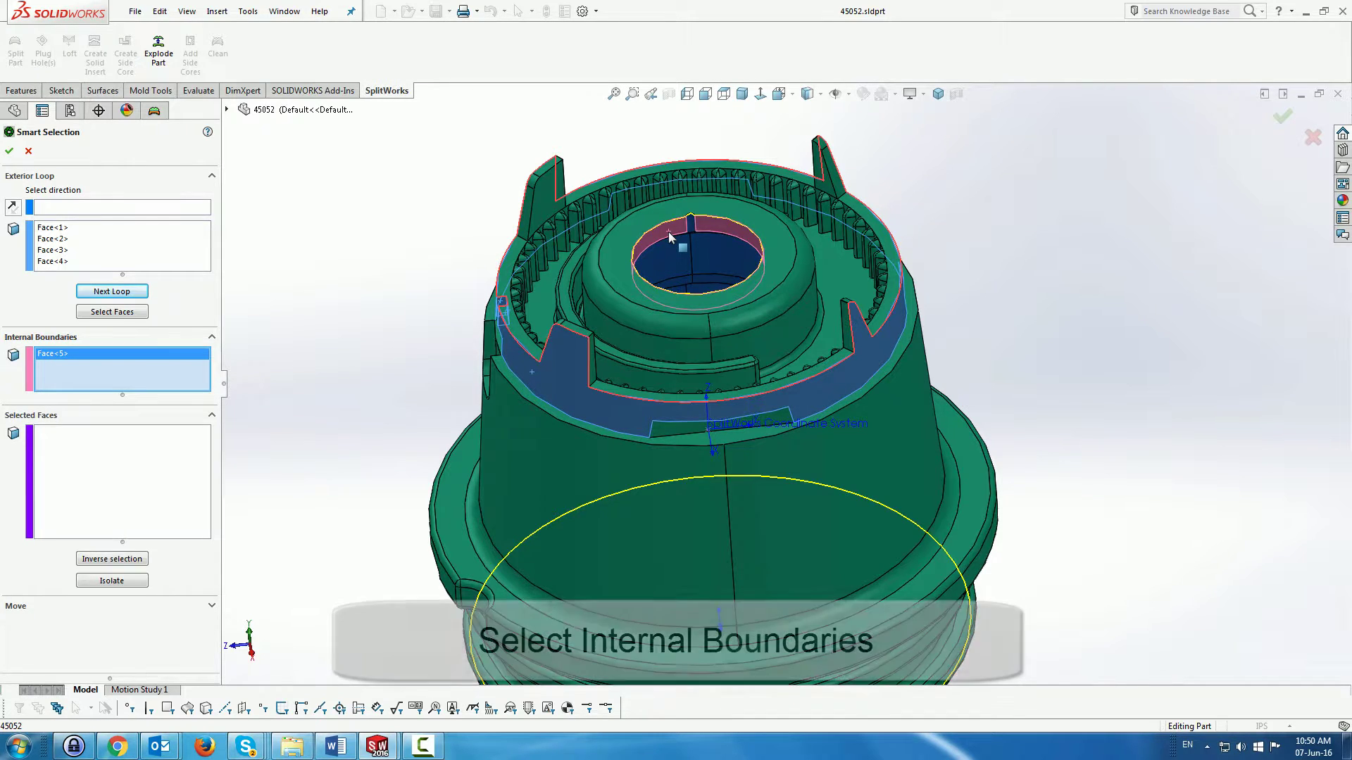
pyautogui.scroll(-5, 698, 232)
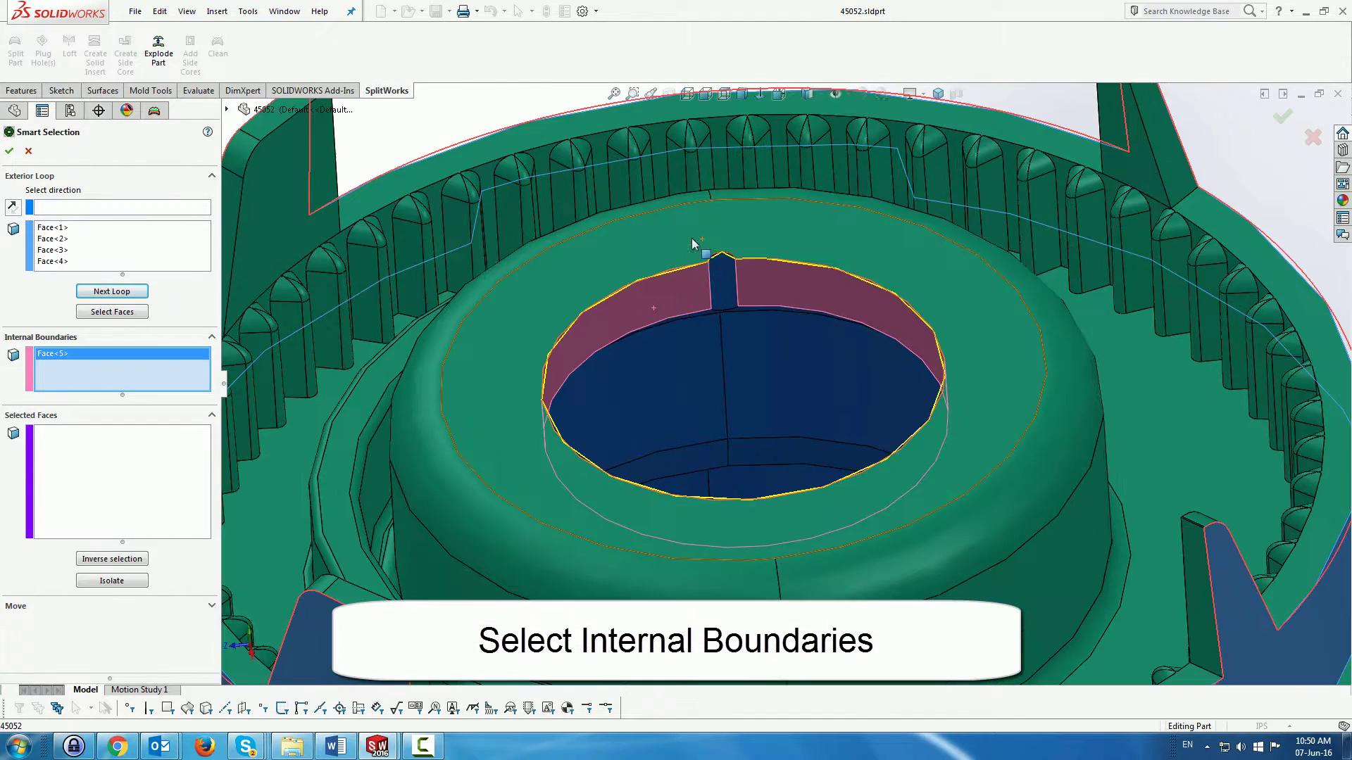
pyautogui.click(716, 278)
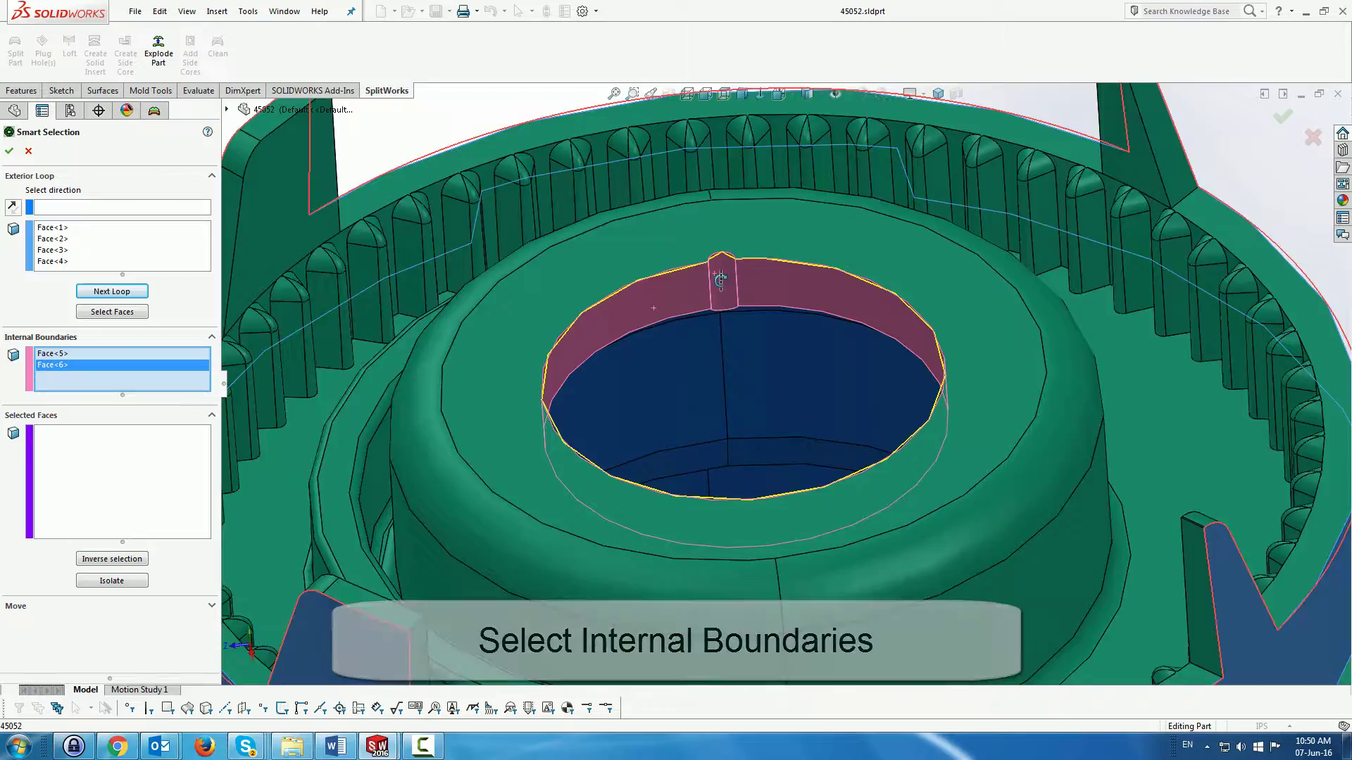
pyautogui.moveTo(716, 278); pyautogui.dragTo(738, 238, button='middle')
pyautogui.scroll(3, 738, 238)
pyautogui.scroll(3, 737, 238)
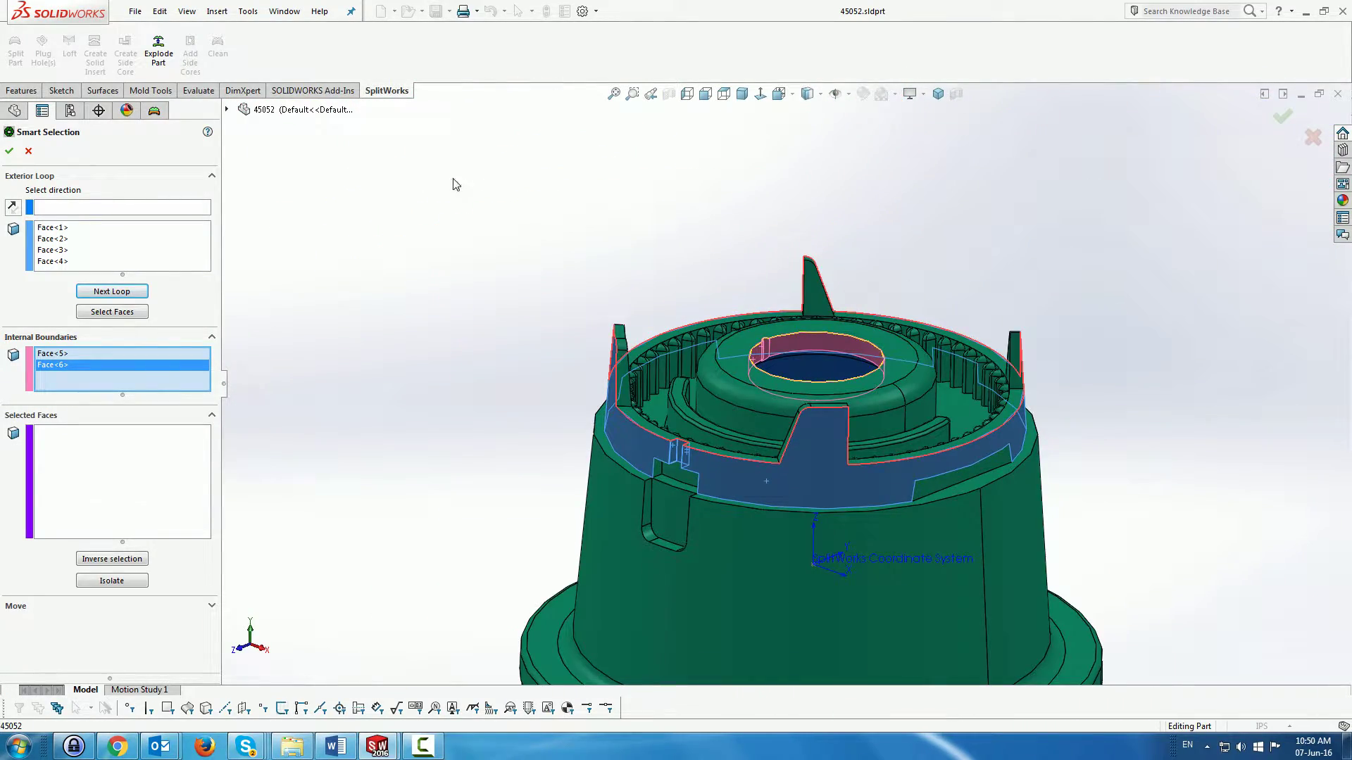
# Step: Select the faces bounded by these loops and isolate the rim faces to inspect them
pyautogui.click(122, 313)
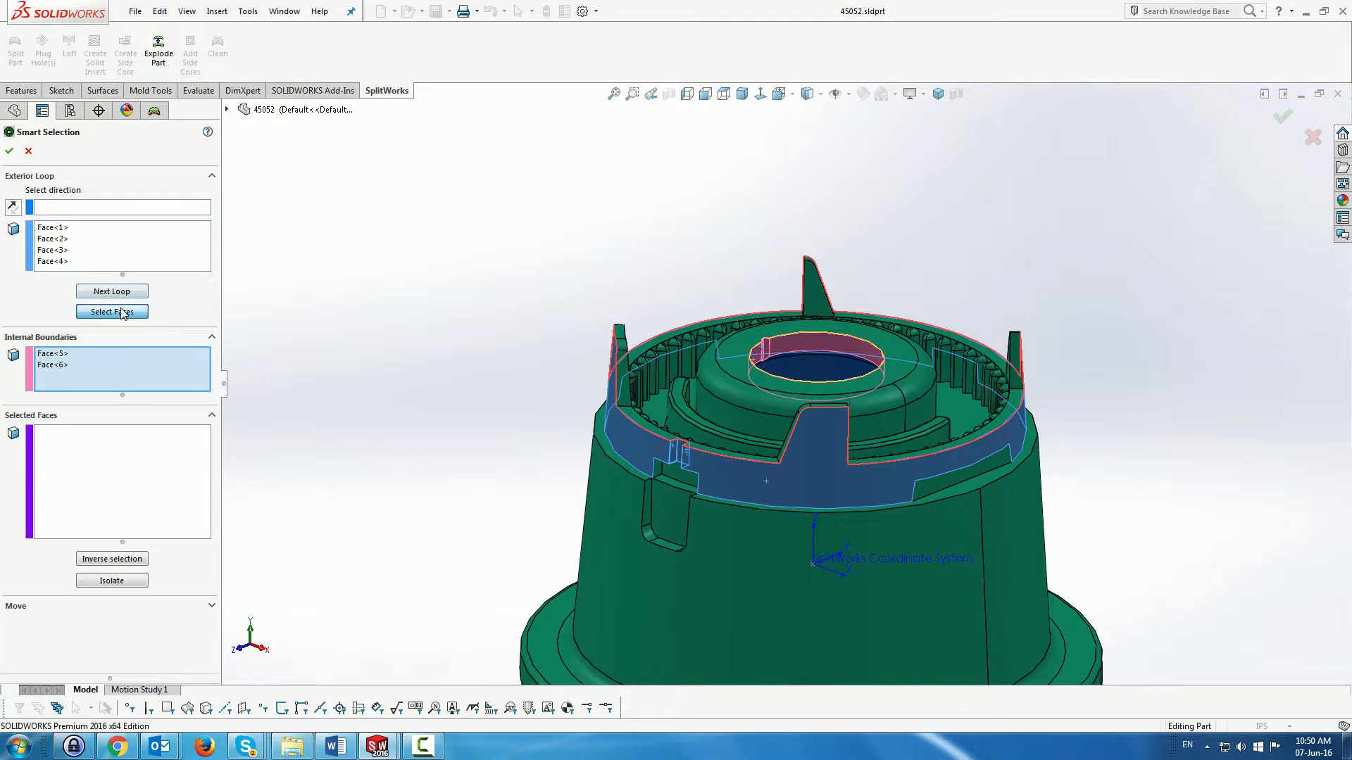
pyautogui.click(128, 580)
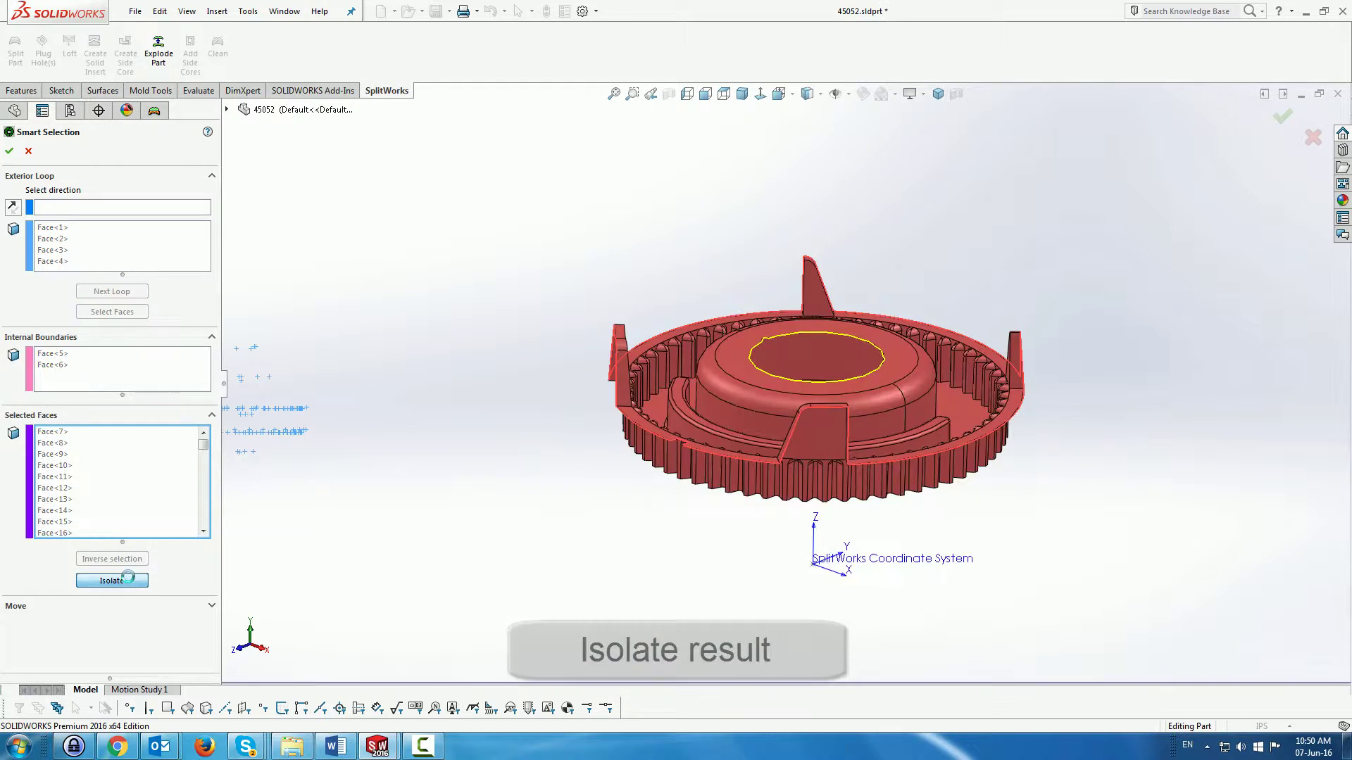
pyautogui.moveTo(474, 353)
pyautogui.mouseDown(button='middle')
pyautogui.moveTo(516, 453)
pyautogui.moveTo(669, 474)
pyautogui.moveTo(483, 356)
pyautogui.mouseUp(button='middle')
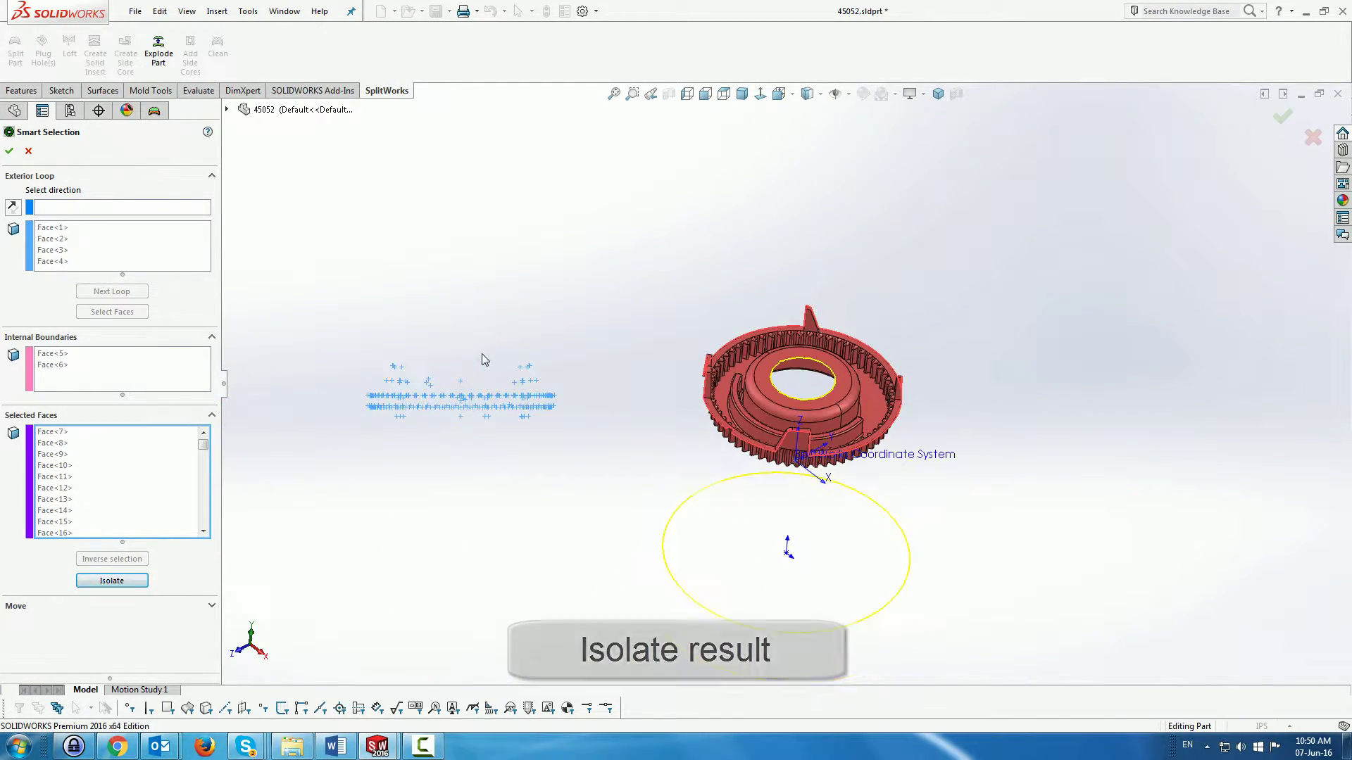
pyautogui.moveTo(521, 262); pyautogui.dragTo(413, 279, button='middle')
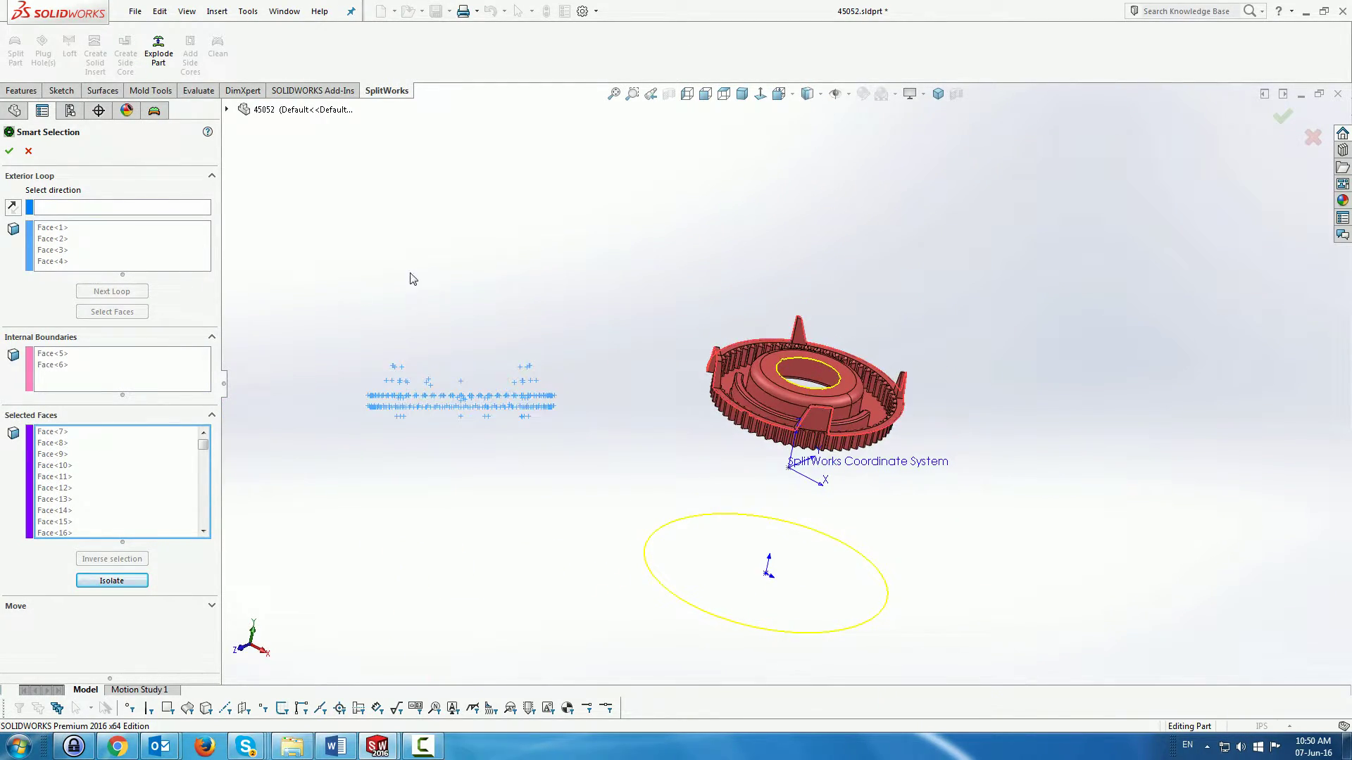
# Step: Restore the full model and move the selected rim faces into the Side Core1 group
pyautogui.click(111, 581)
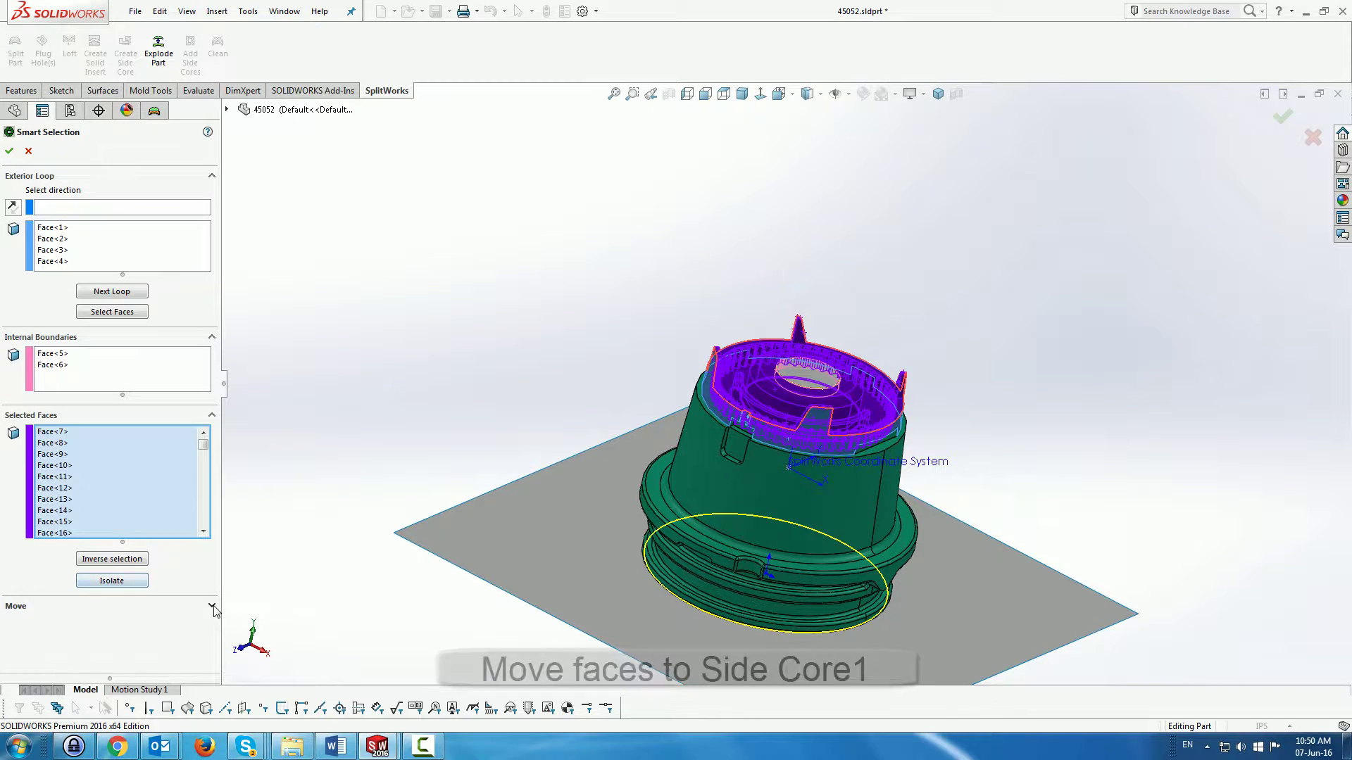
pyautogui.click(199, 606)
pyautogui.click(188, 569)
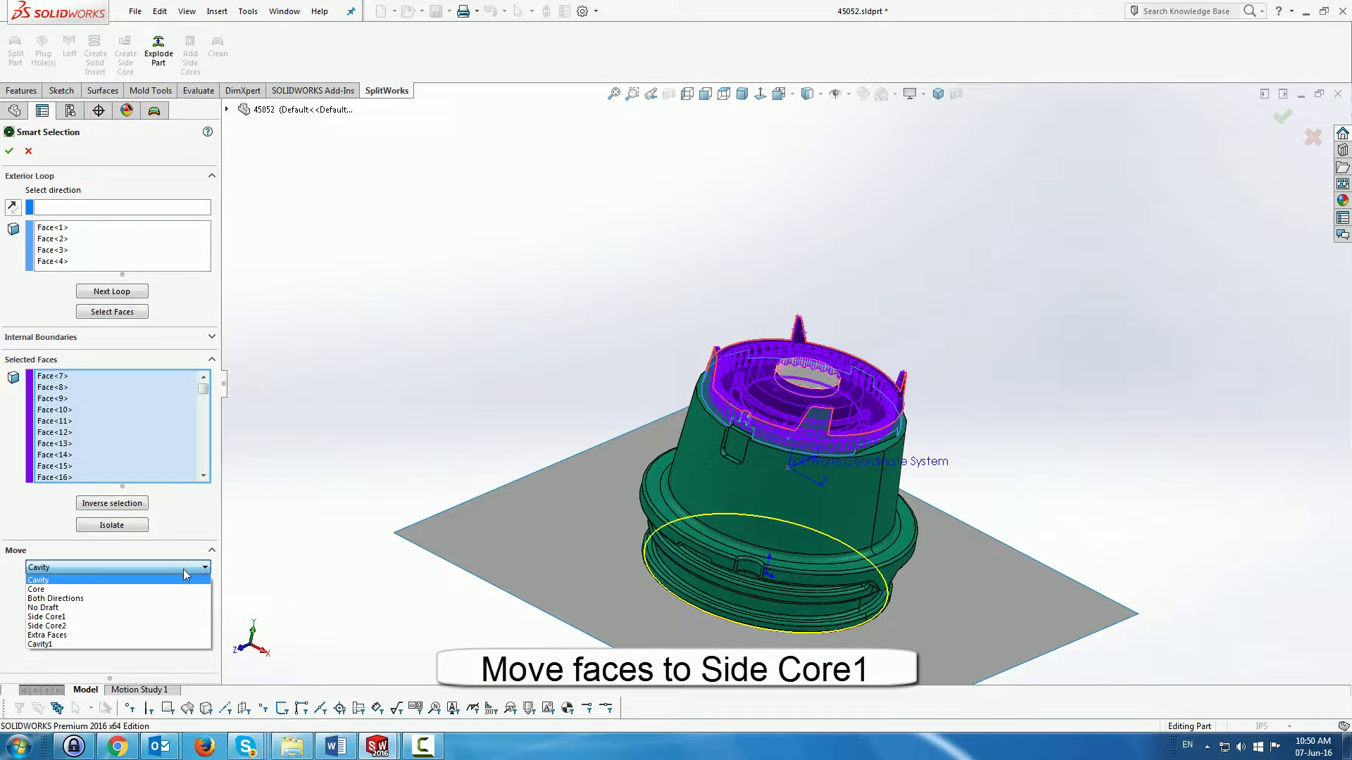
pyautogui.click(149, 617)
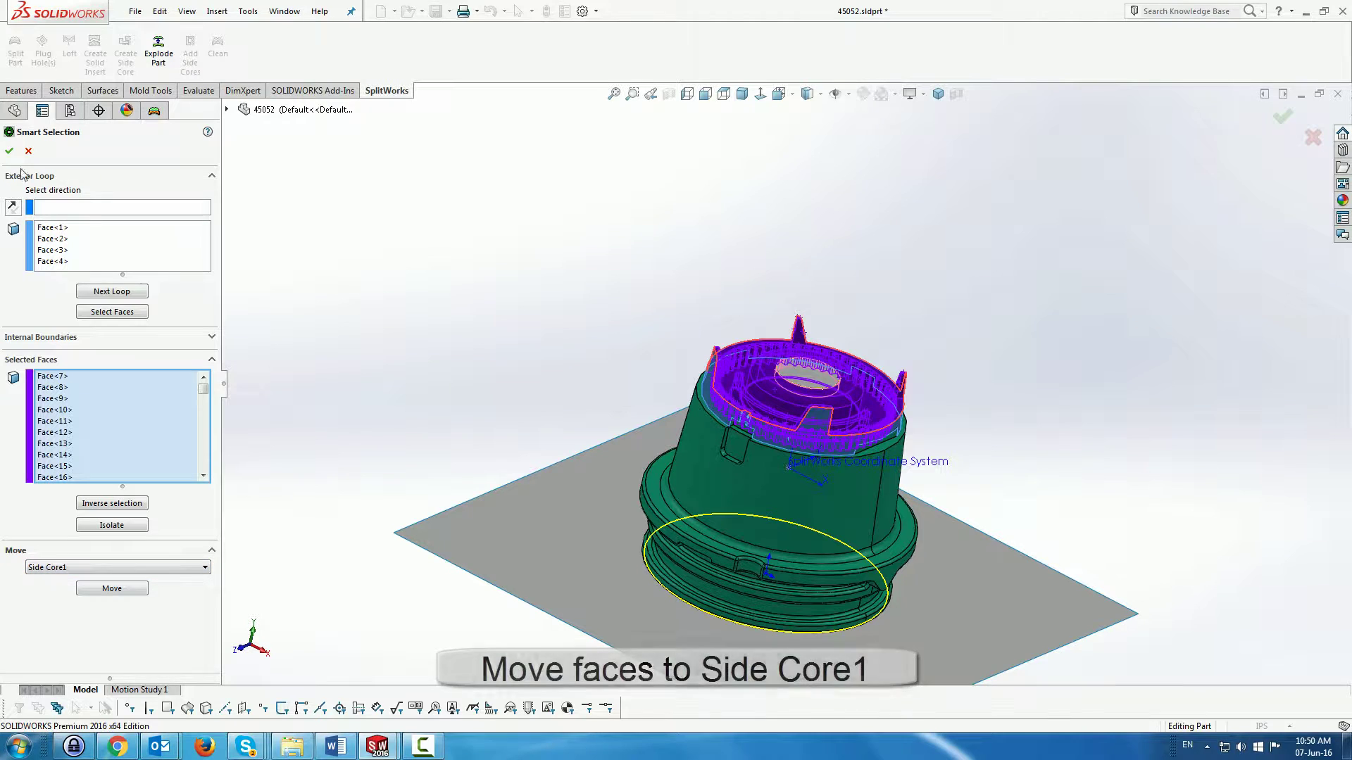
pyautogui.click(111, 589)
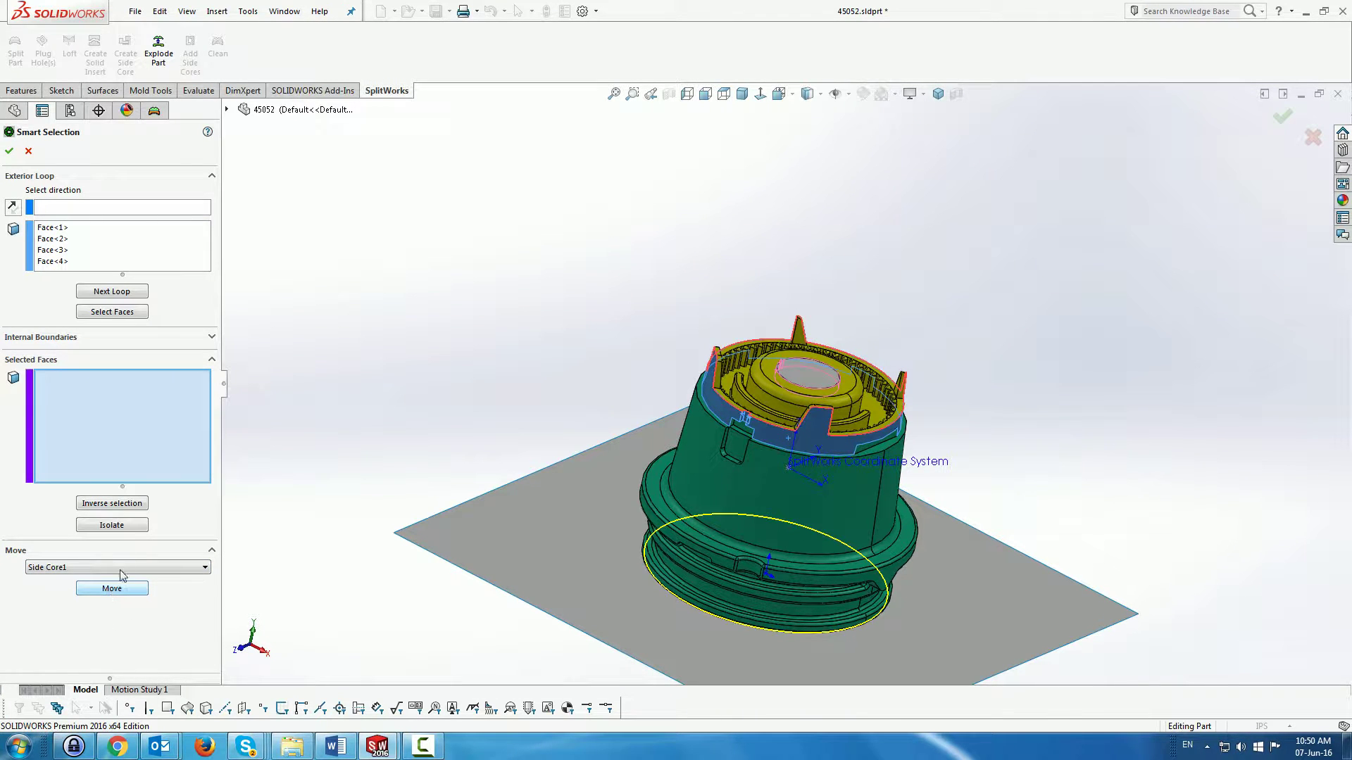
# Step: Finish the face selection and create a surface from the Side Core1 faces
pyautogui.click(10, 151)
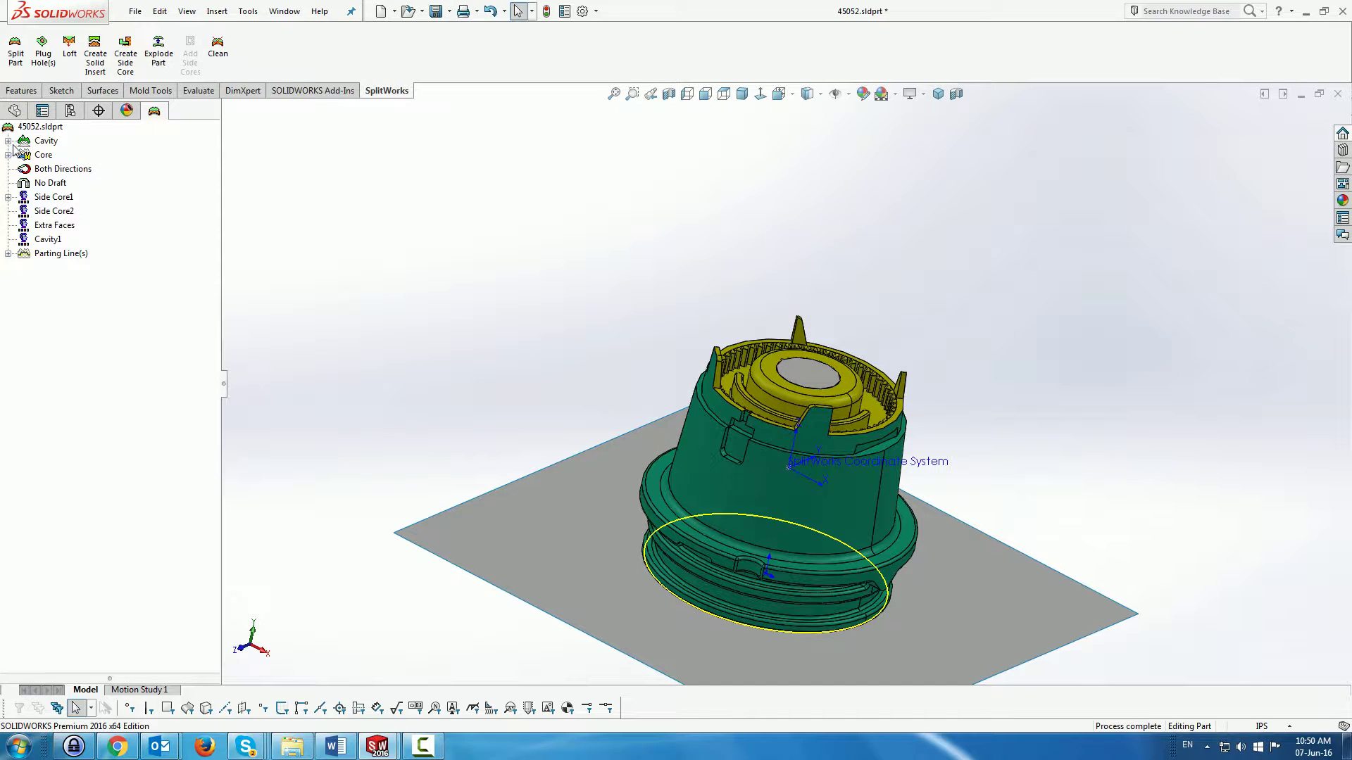
pyautogui.rightClick(50, 202)
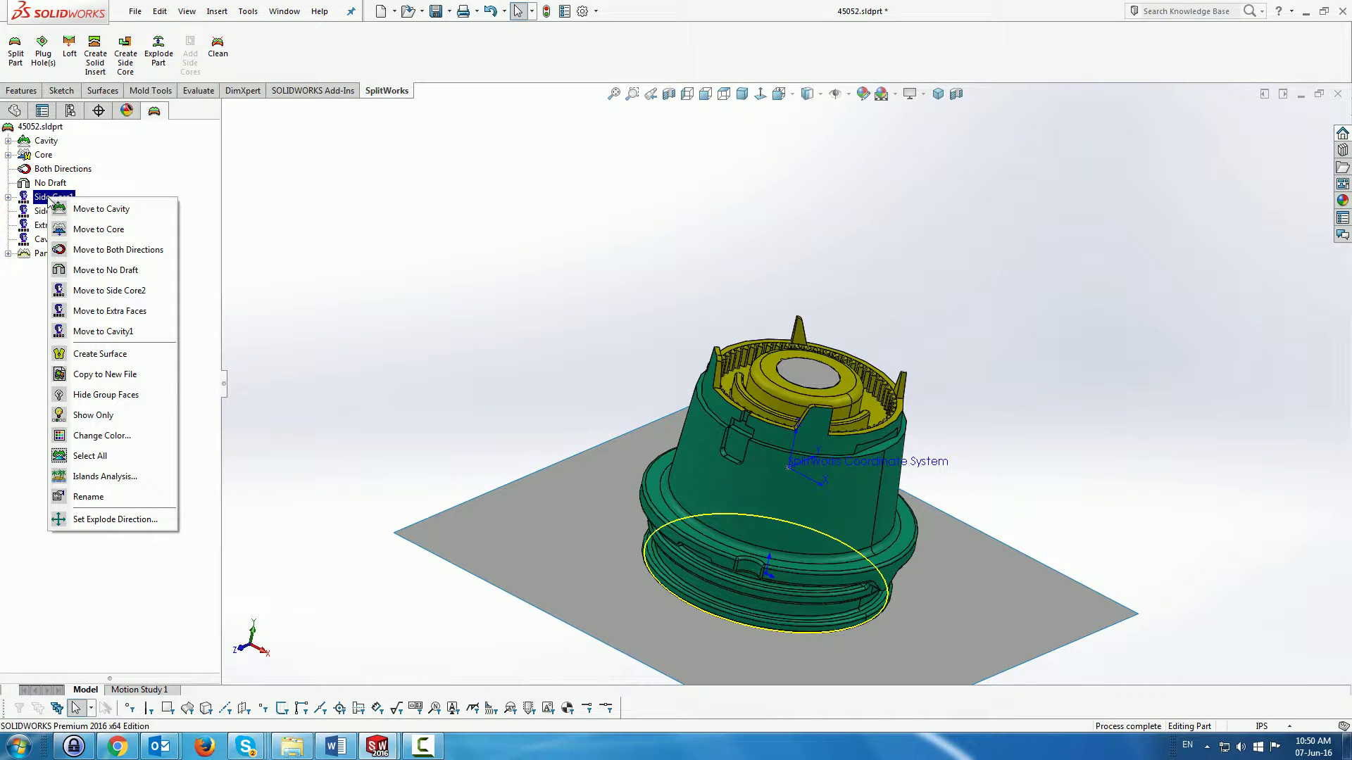
pyautogui.click(100, 354)
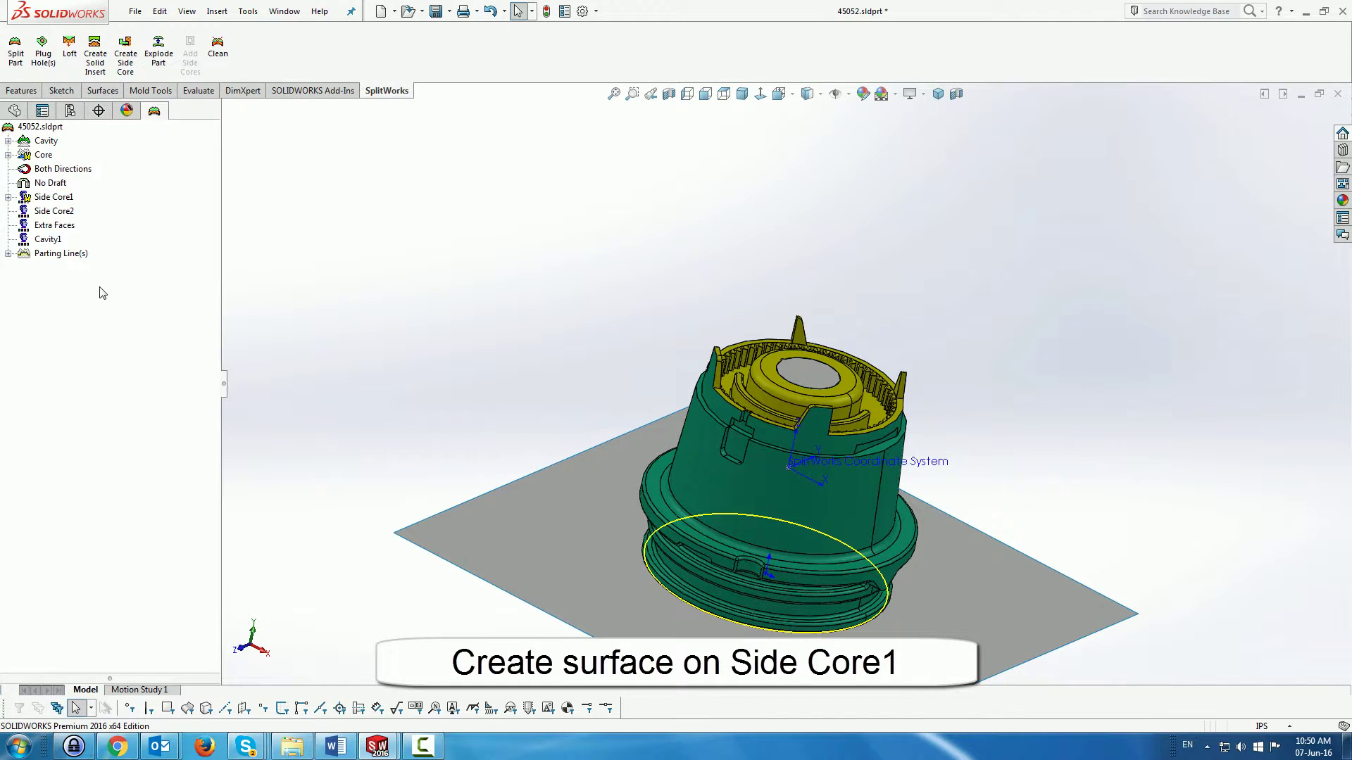
# Step: Plug the central hole of Side Core1-Surface1 and confirm
pyautogui.click(43, 48)
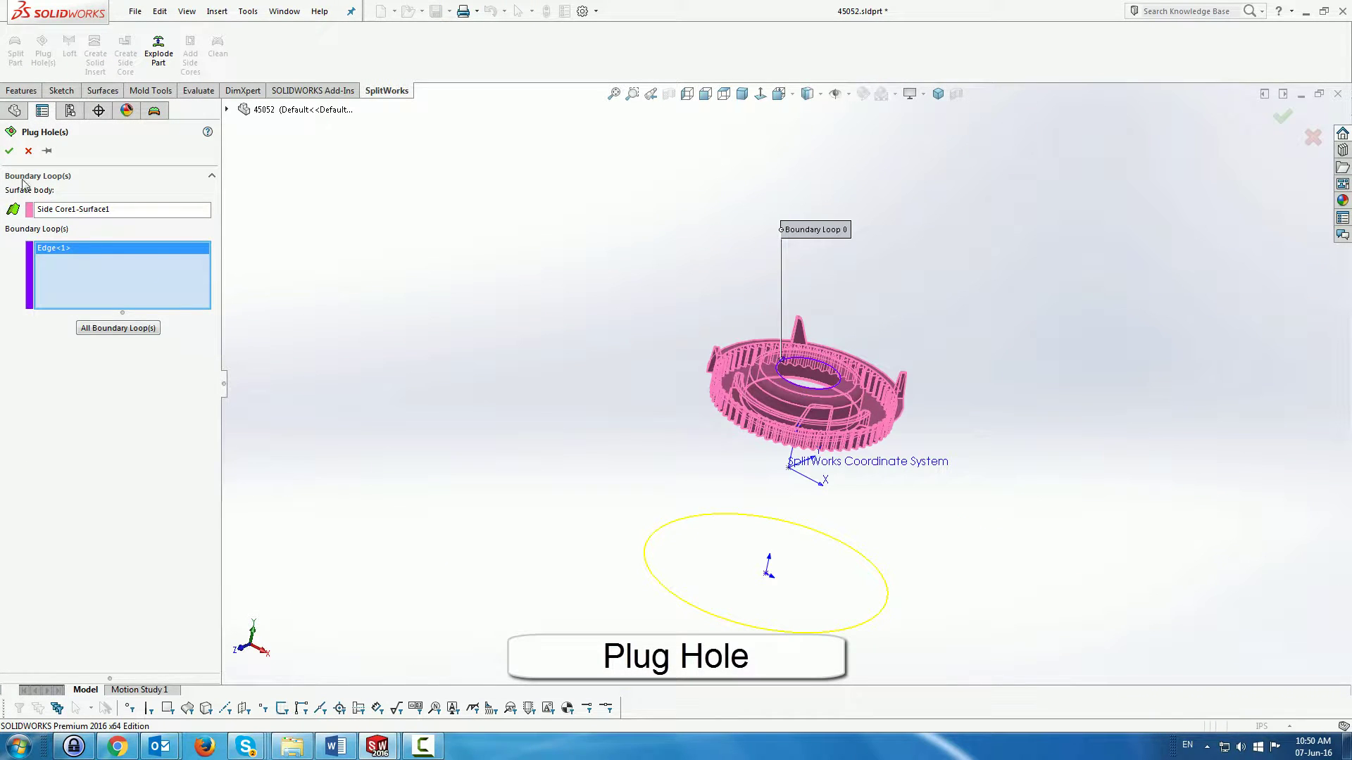
pyautogui.click(10, 153)
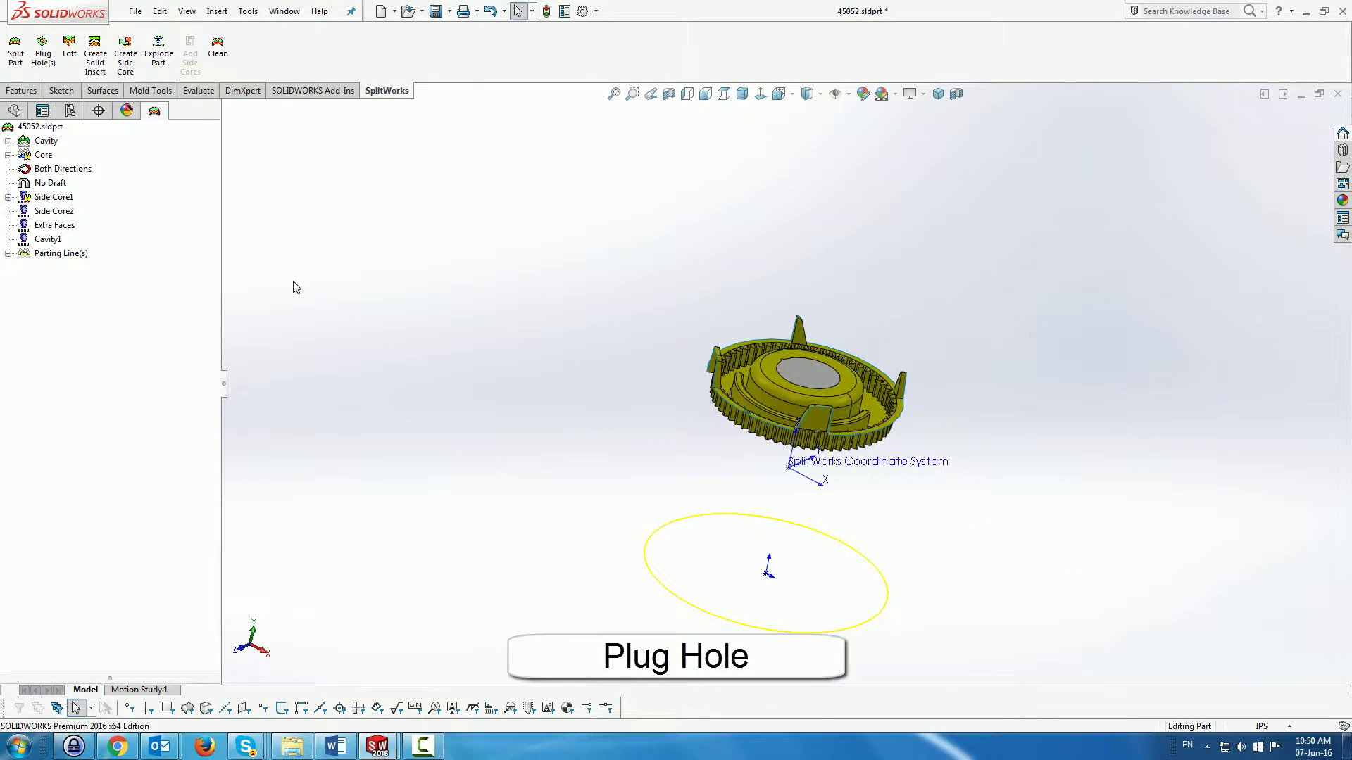
pyautogui.moveTo(450, 338)
pyautogui.mouseDown(button='middle')
pyautogui.moveTo(495, 371)
pyautogui.moveTo(440, 342)
pyautogui.mouseUp(button='middle')
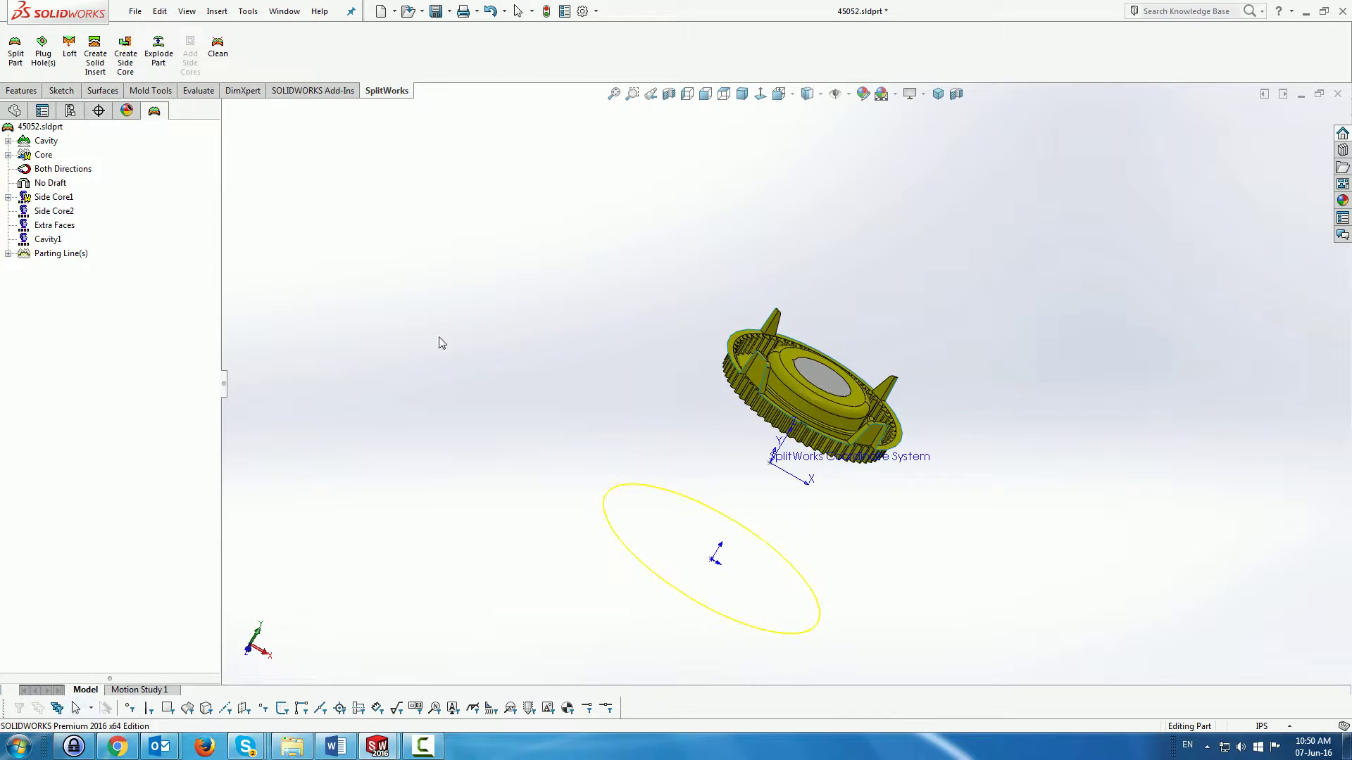
# Step: Start a side core for Side Core1, picking Face<1> as its direction
pyautogui.rightClick(61, 201)
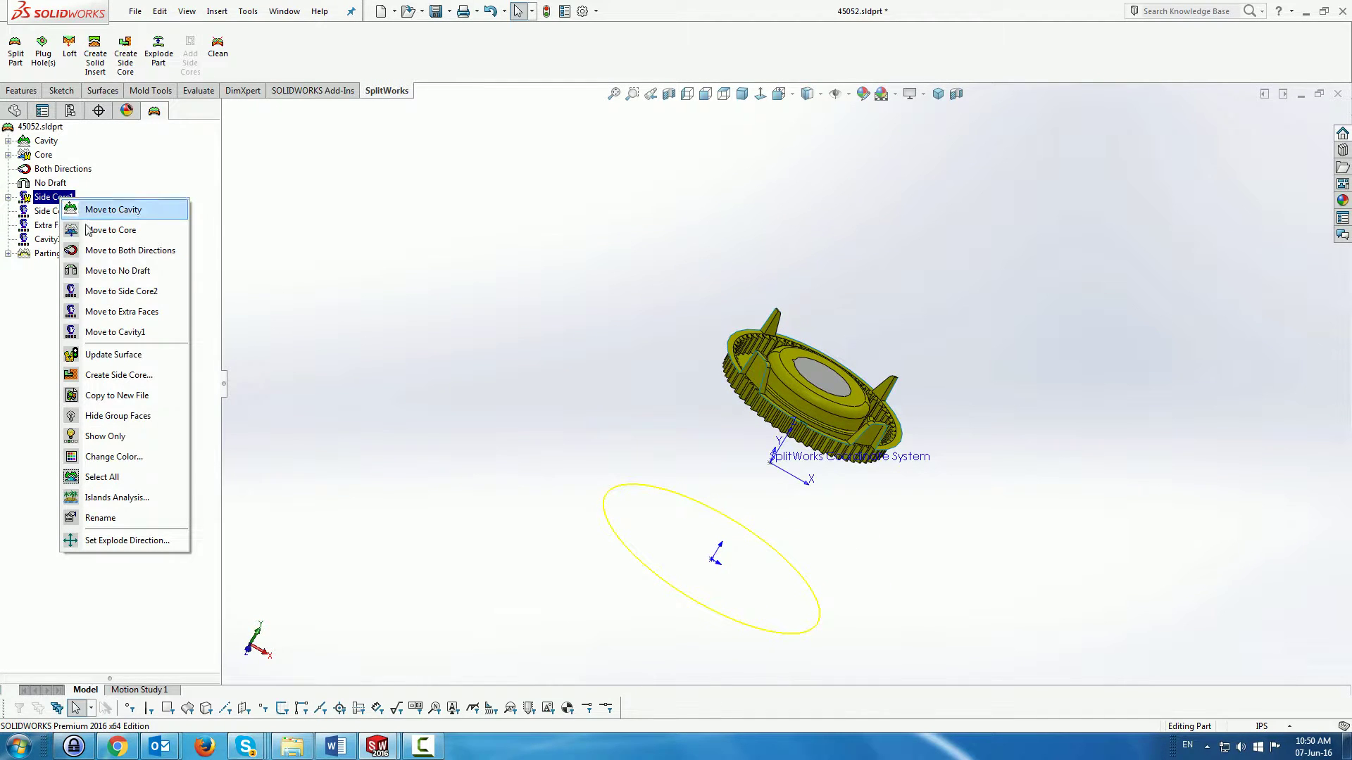
pyautogui.click(135, 376)
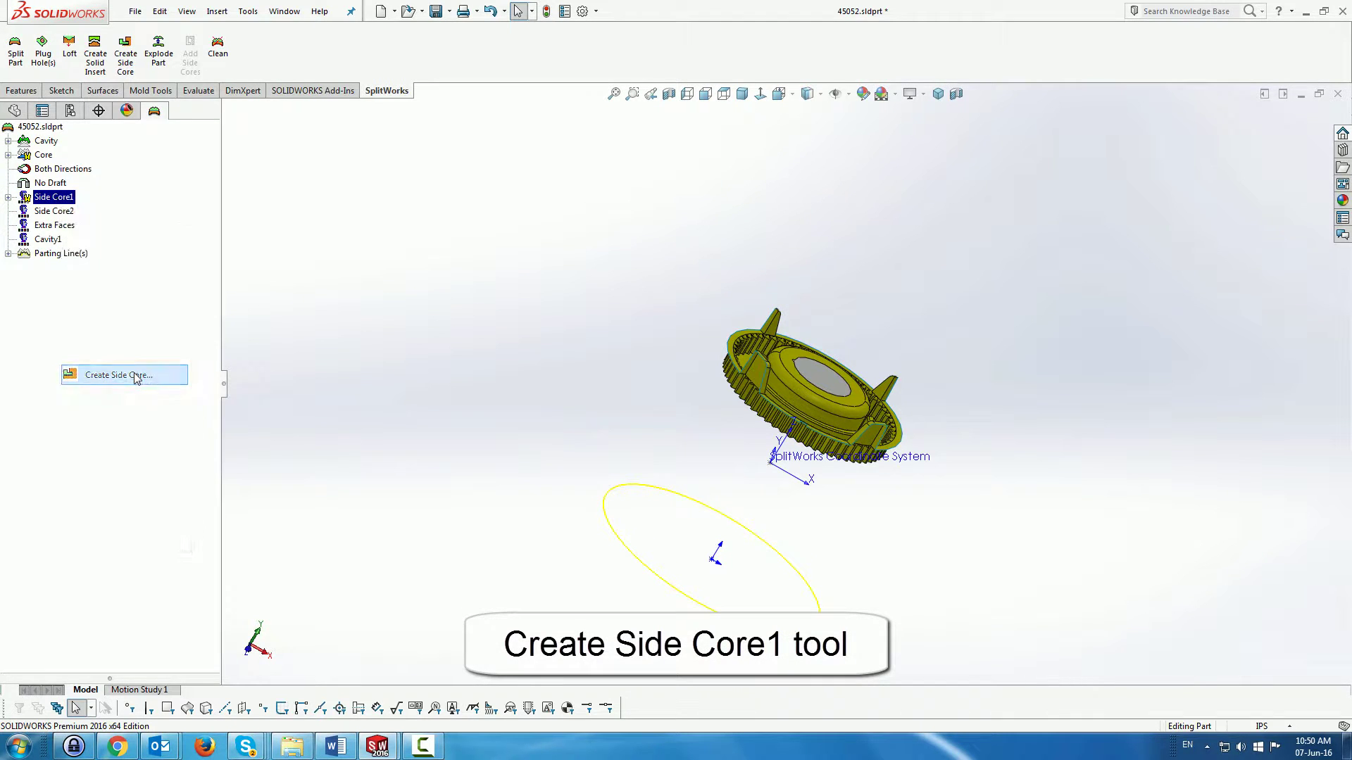
pyautogui.click(856, 381)
pyautogui.moveTo(857, 381); pyautogui.dragTo(877, 351, button='middle')
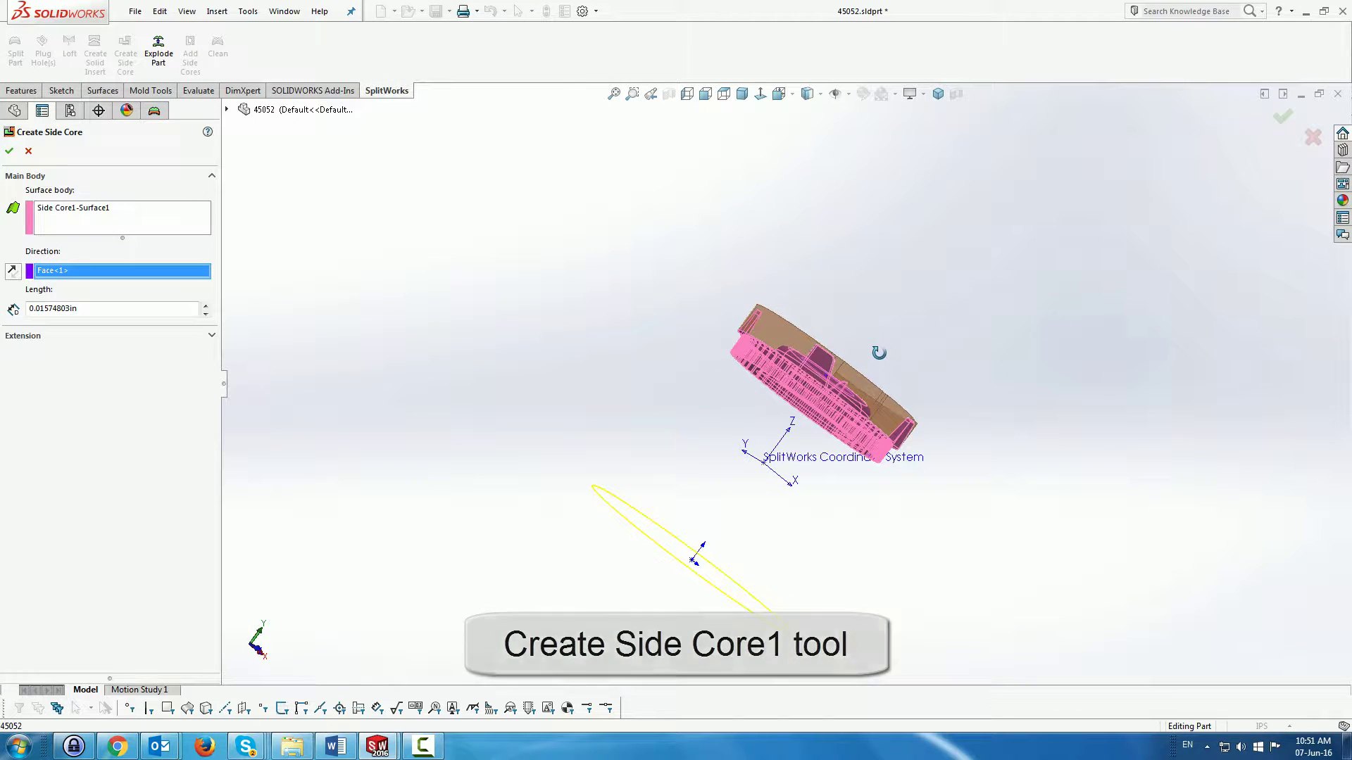
# Step: Set the side core length to 0.80in and open the Extension type choices
pyautogui.click(206, 308)
pyautogui.click(206, 308)
pyautogui.click(206, 307)
pyautogui.click(207, 308)
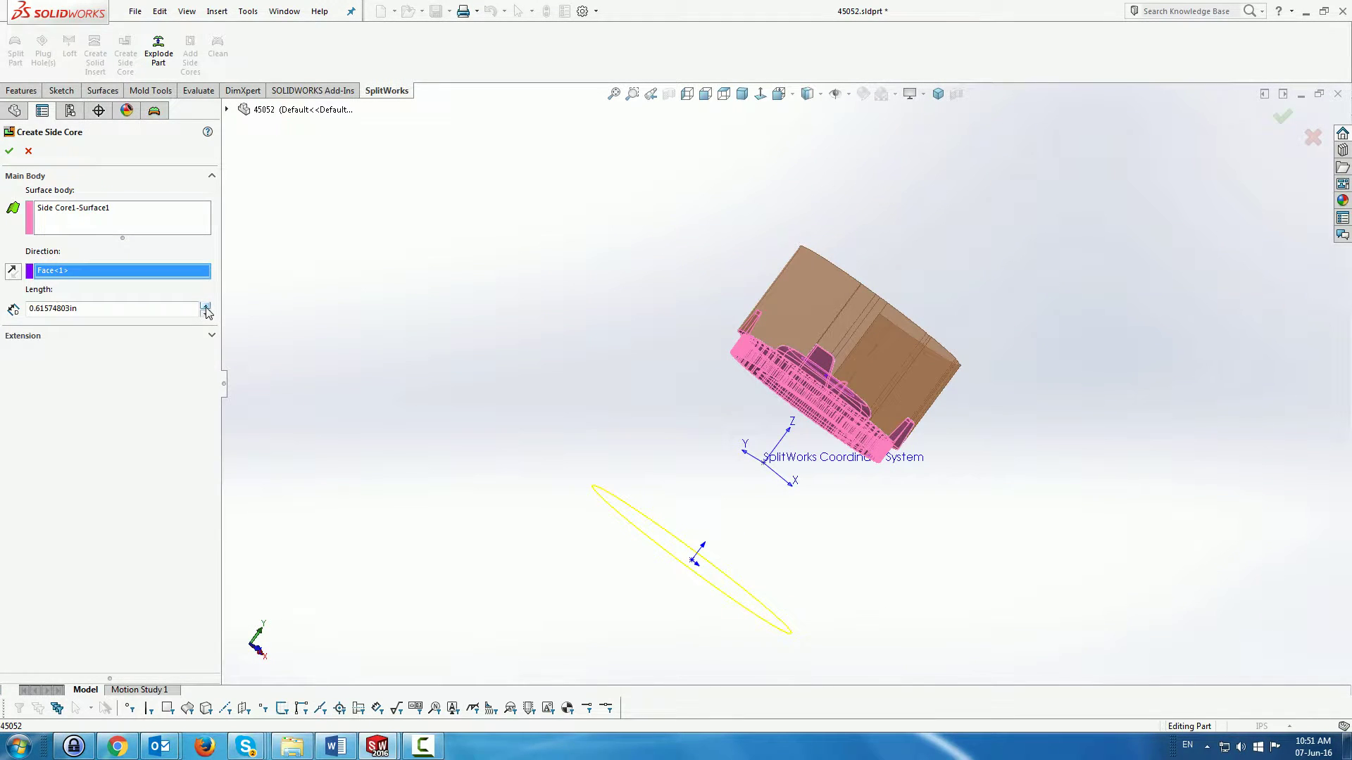
pyautogui.click(206, 308)
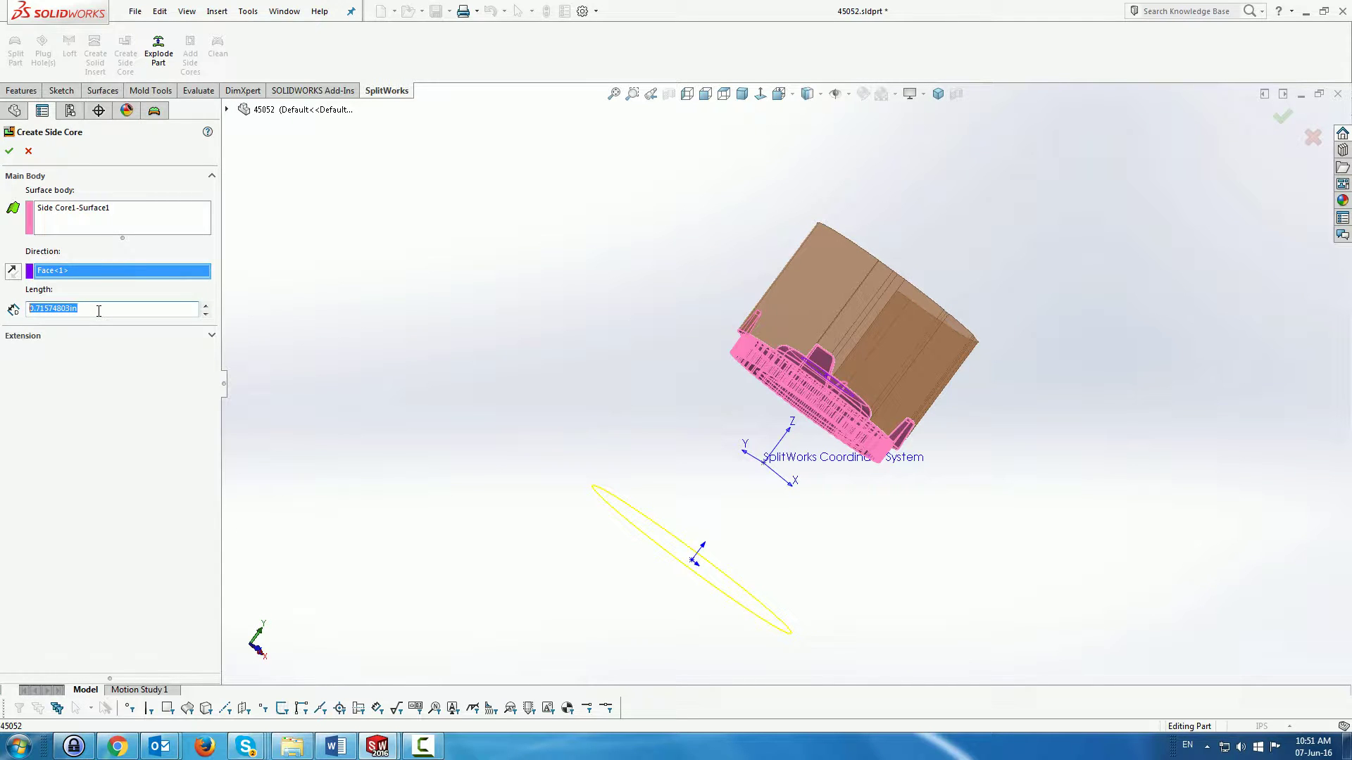
pyautogui.press('Return')
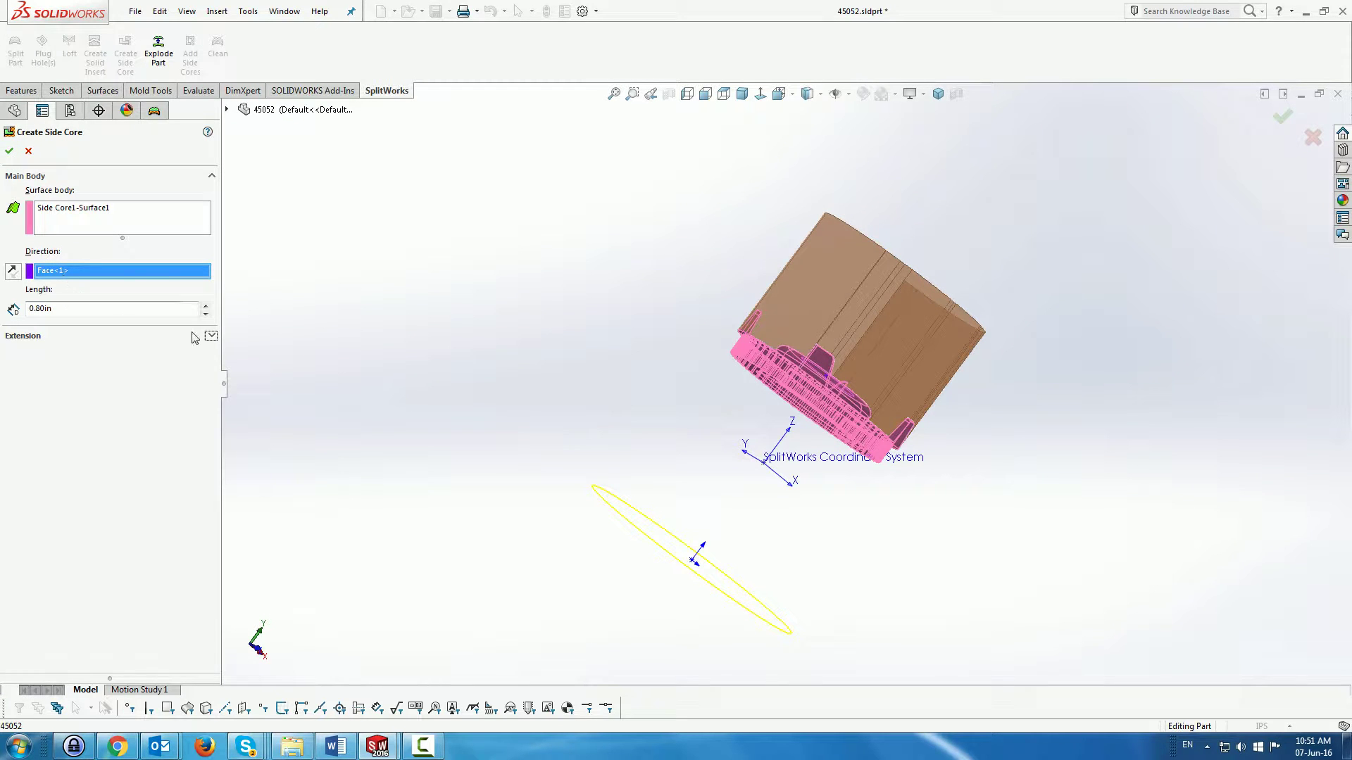
pyautogui.click(211, 337)
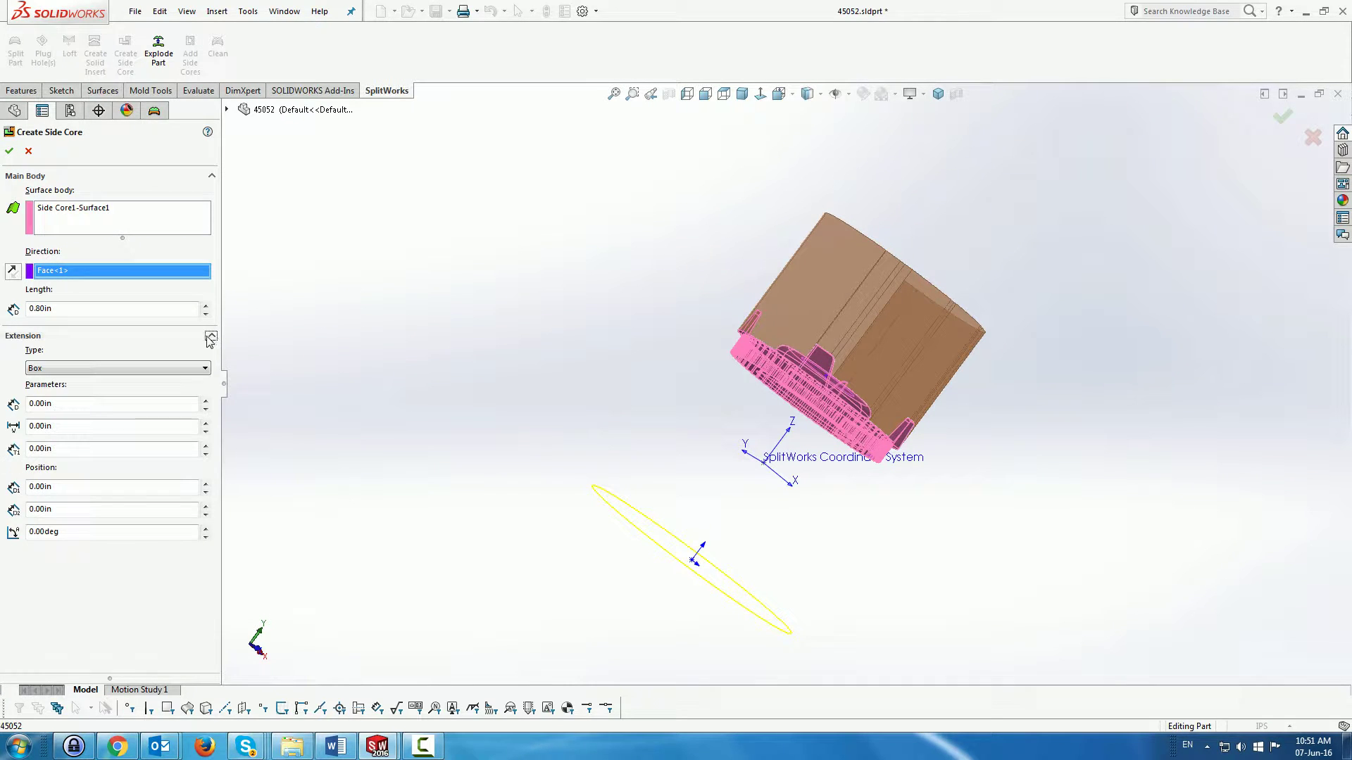
pyautogui.click(206, 369)
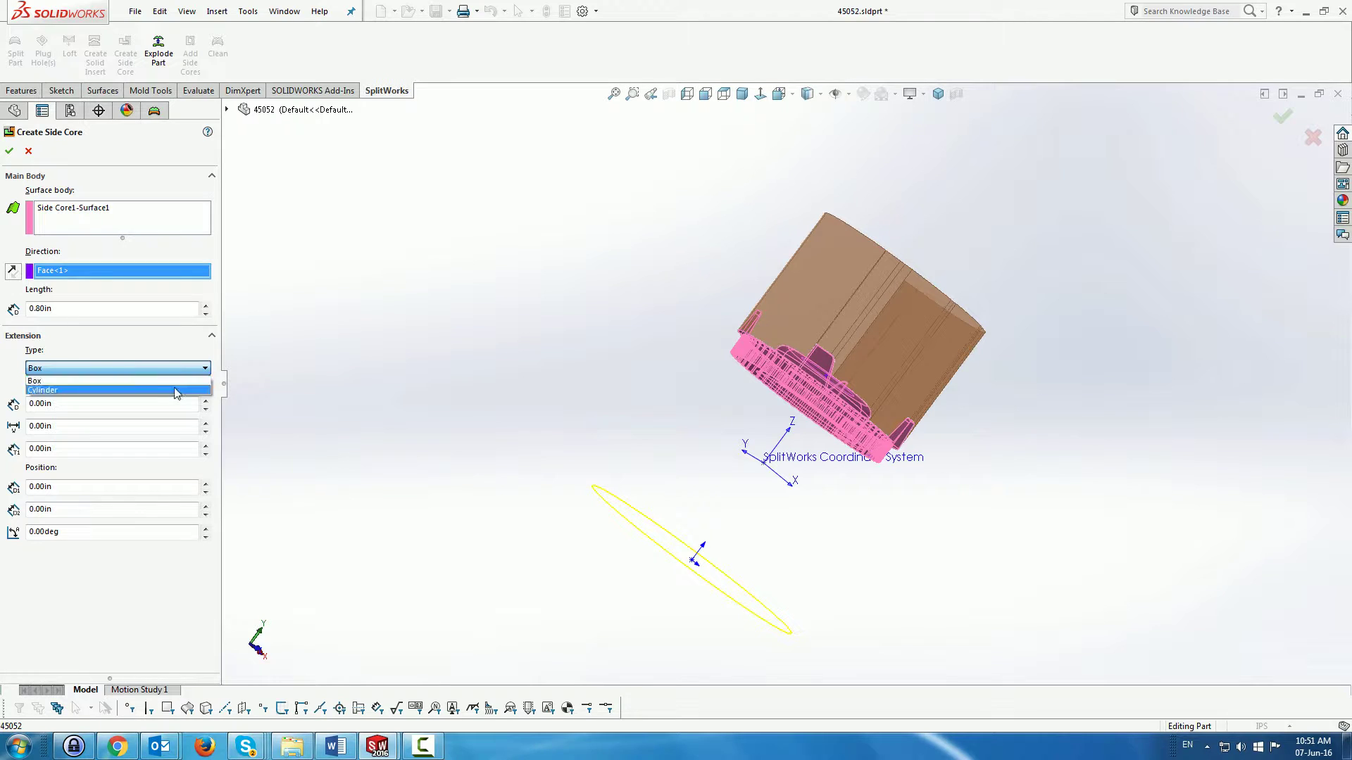
# Step: Choose a Cylinder extension at 0.20in and confirm the Side Core1 side core
pyautogui.click(175, 389)
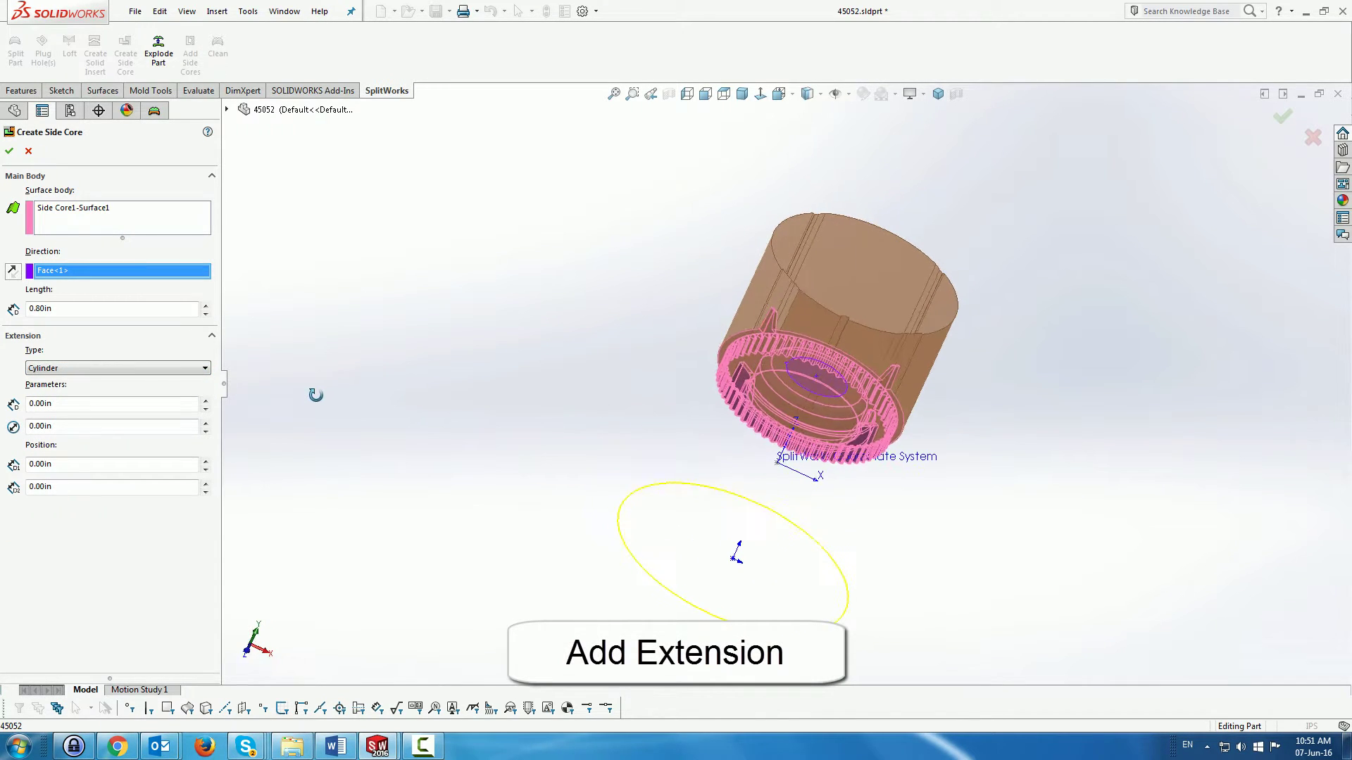
pyautogui.click(205, 402)
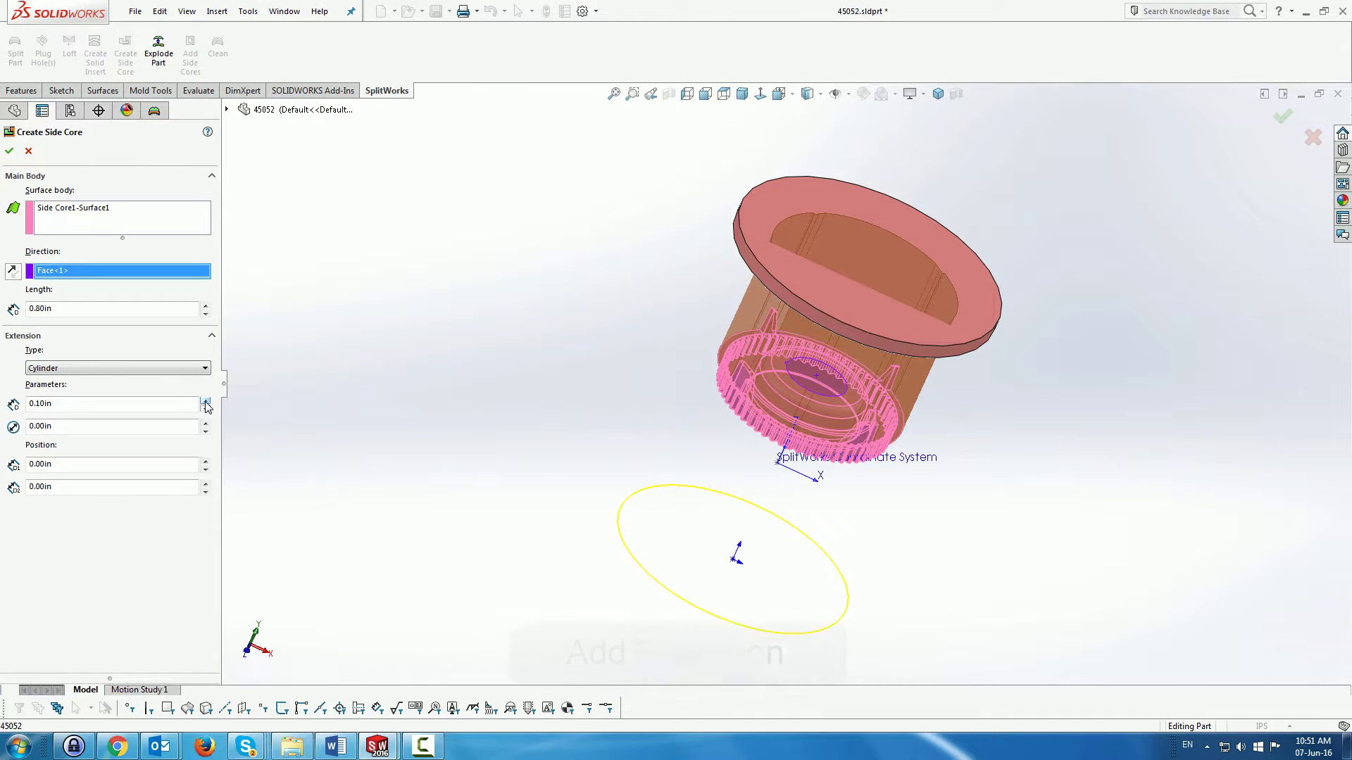
pyautogui.click(205, 401)
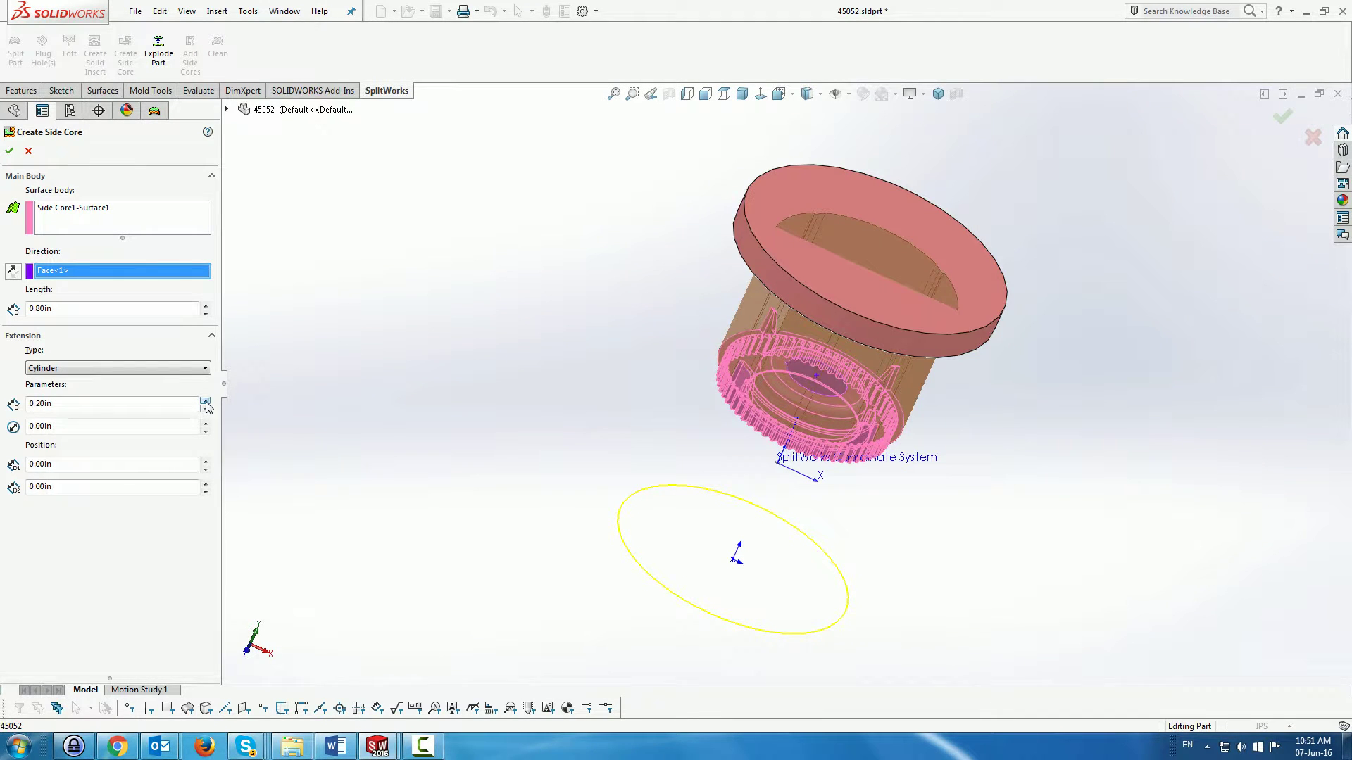
pyautogui.click(10, 150)
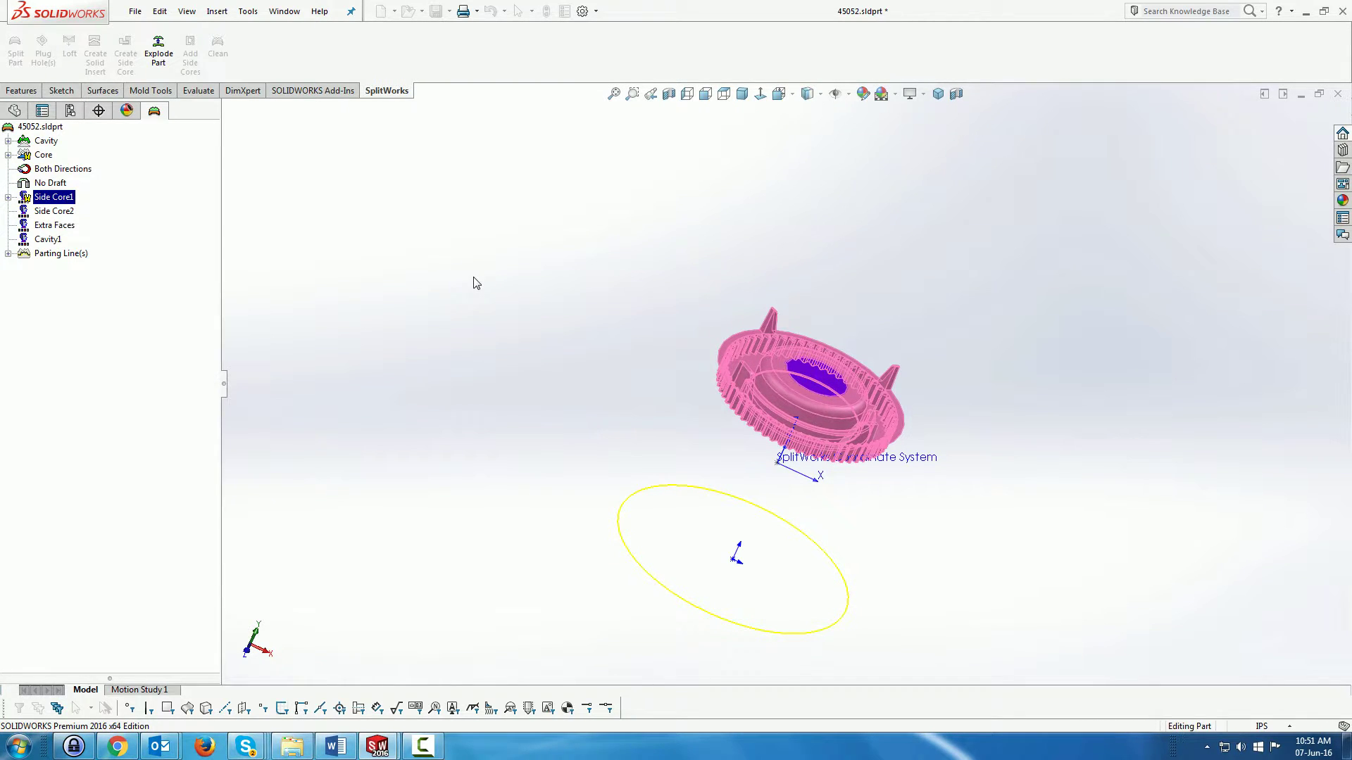
# Step: Switch from the part back to the 45052 assembly window
pyautogui.moveTo(475, 287); pyautogui.dragTo(567, 200, button='middle')
pyautogui.click(290, 12)
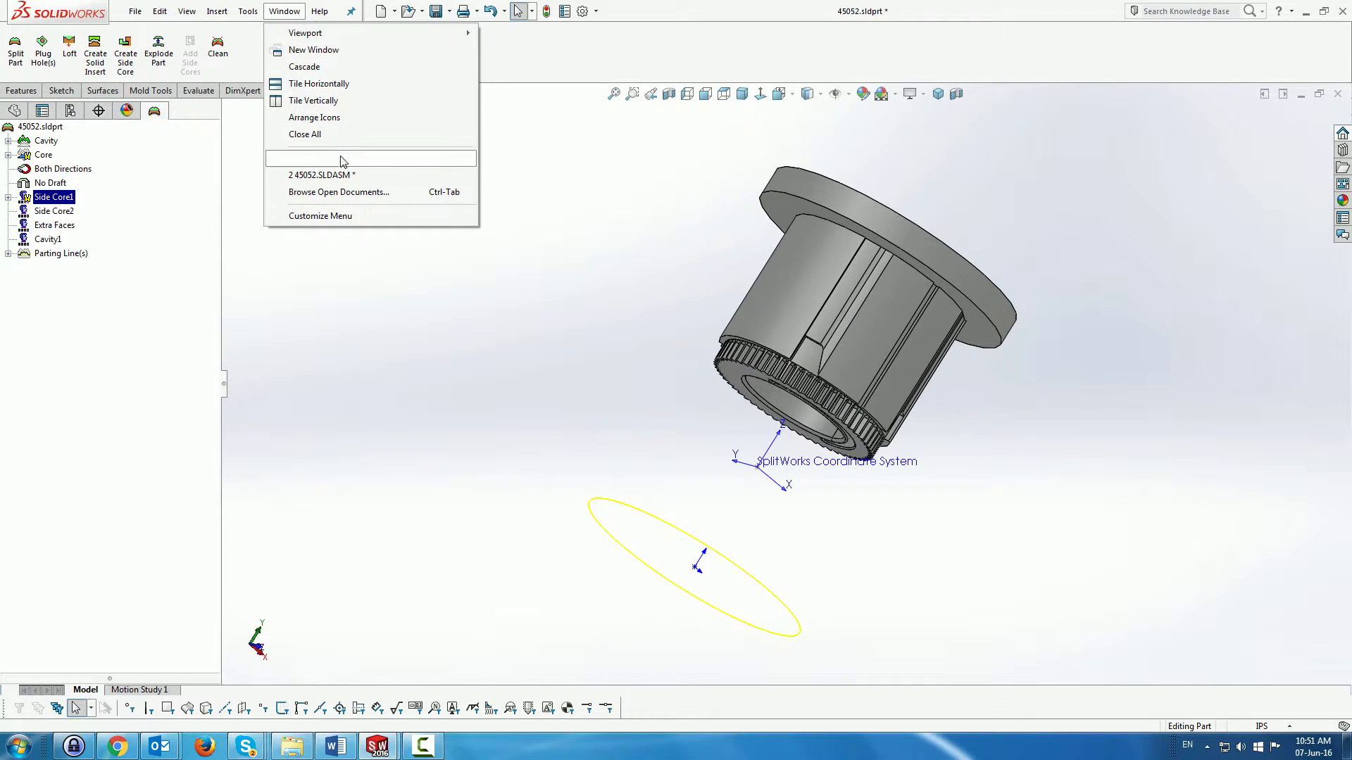
pyautogui.click(346, 181)
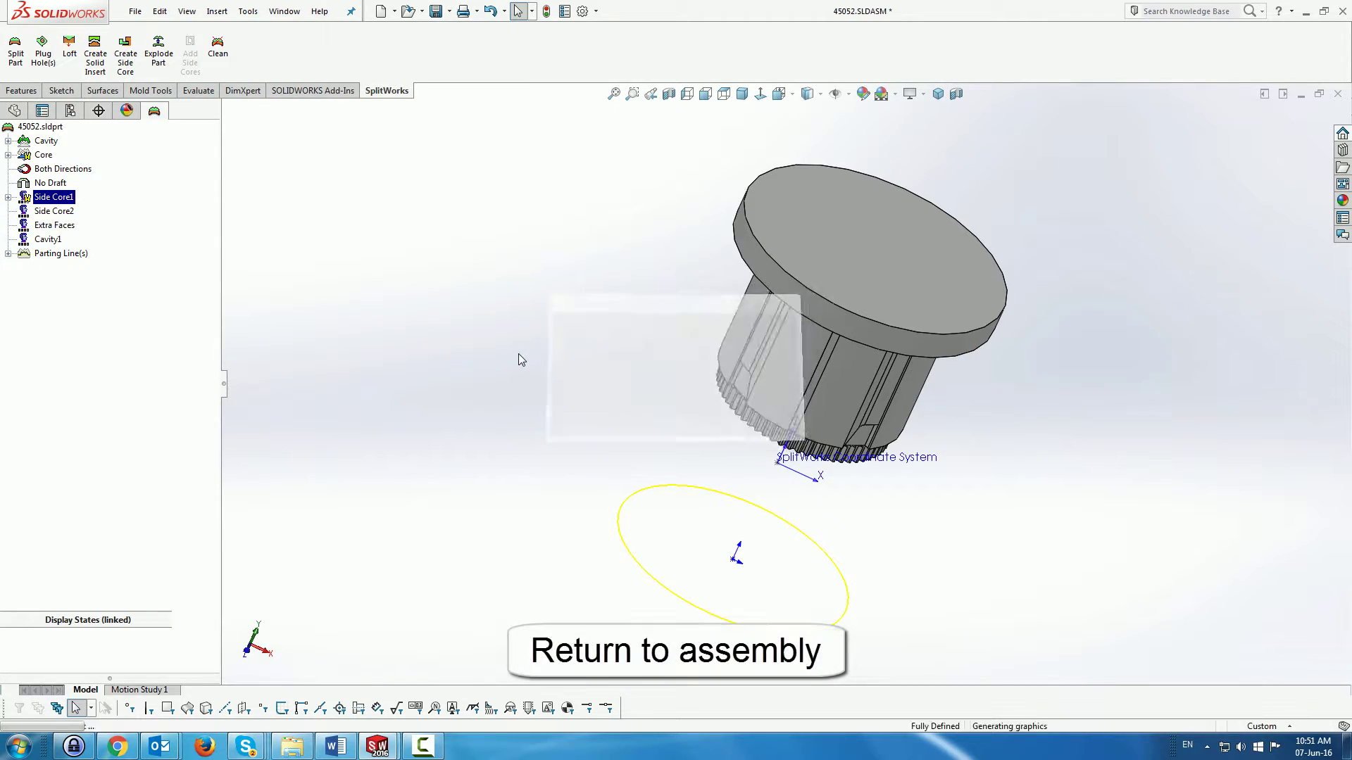
pyautogui.moveTo(616, 374)
pyautogui.mouseDown(button='middle')
pyautogui.moveTo(583, 493)
pyautogui.moveTo(616, 408)
pyautogui.moveTo(662, 412)
pyautogui.moveTo(670, 338)
pyautogui.moveTo(640, 379)
pyautogui.mouseUp(button='middle')
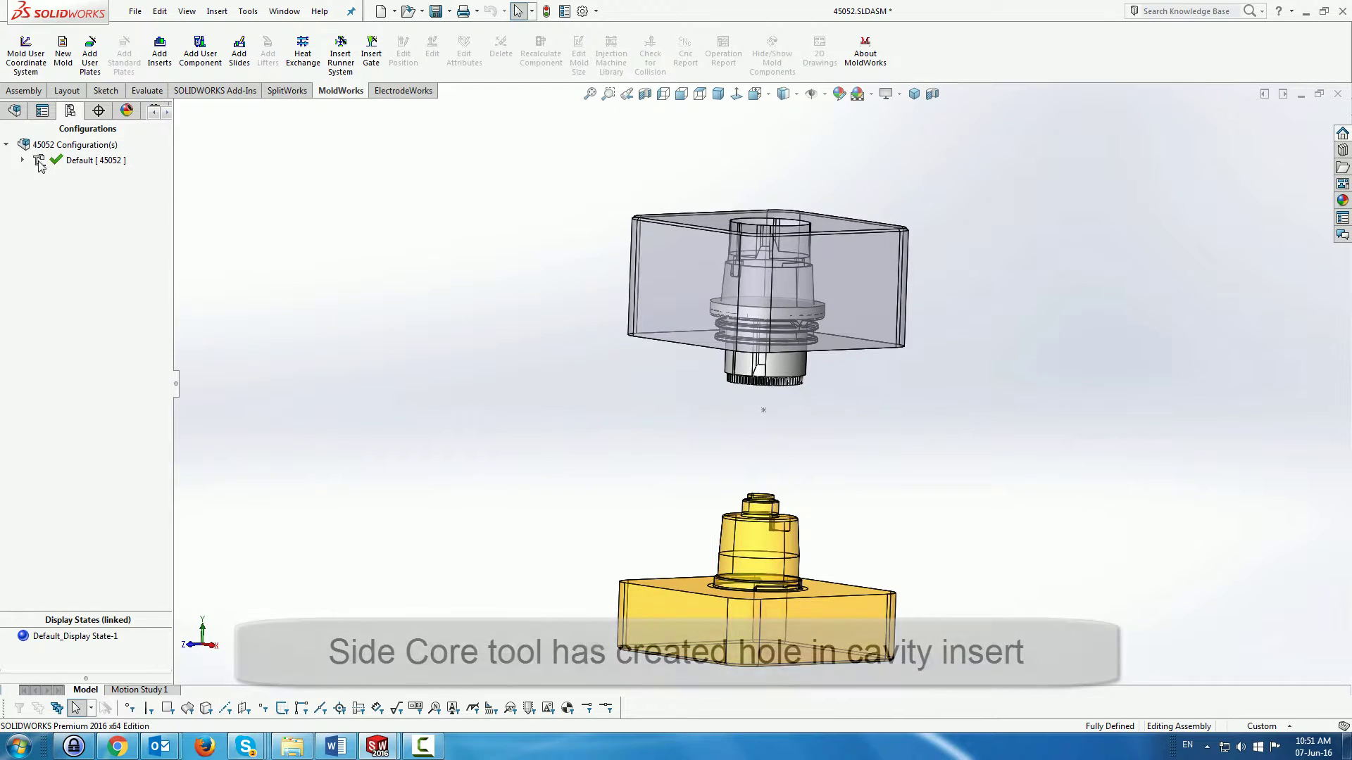
# Step: Collapse the ExplView1 exploded view under the Default configuration
pyautogui.rightClick(67, 161)
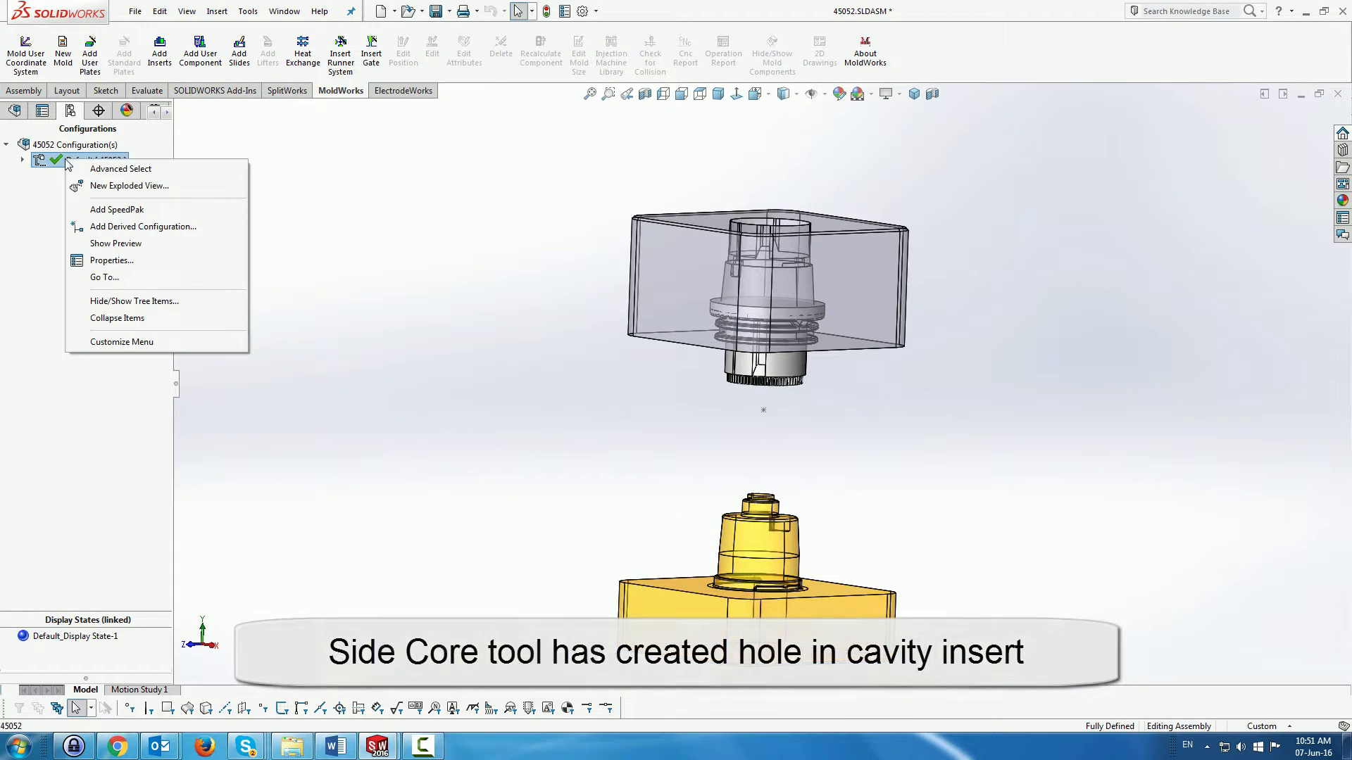
pyautogui.click(23, 162)
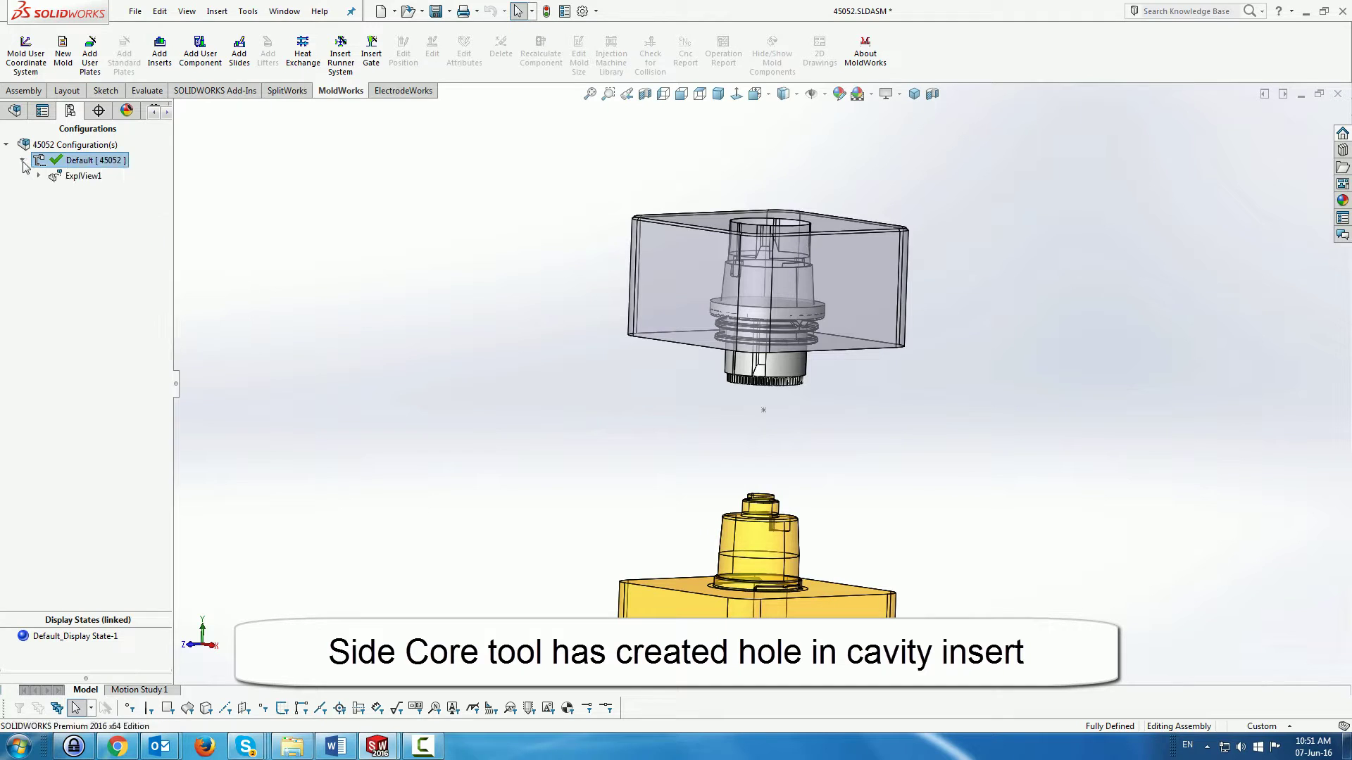
pyautogui.rightClick(72, 177)
pyautogui.click(102, 184)
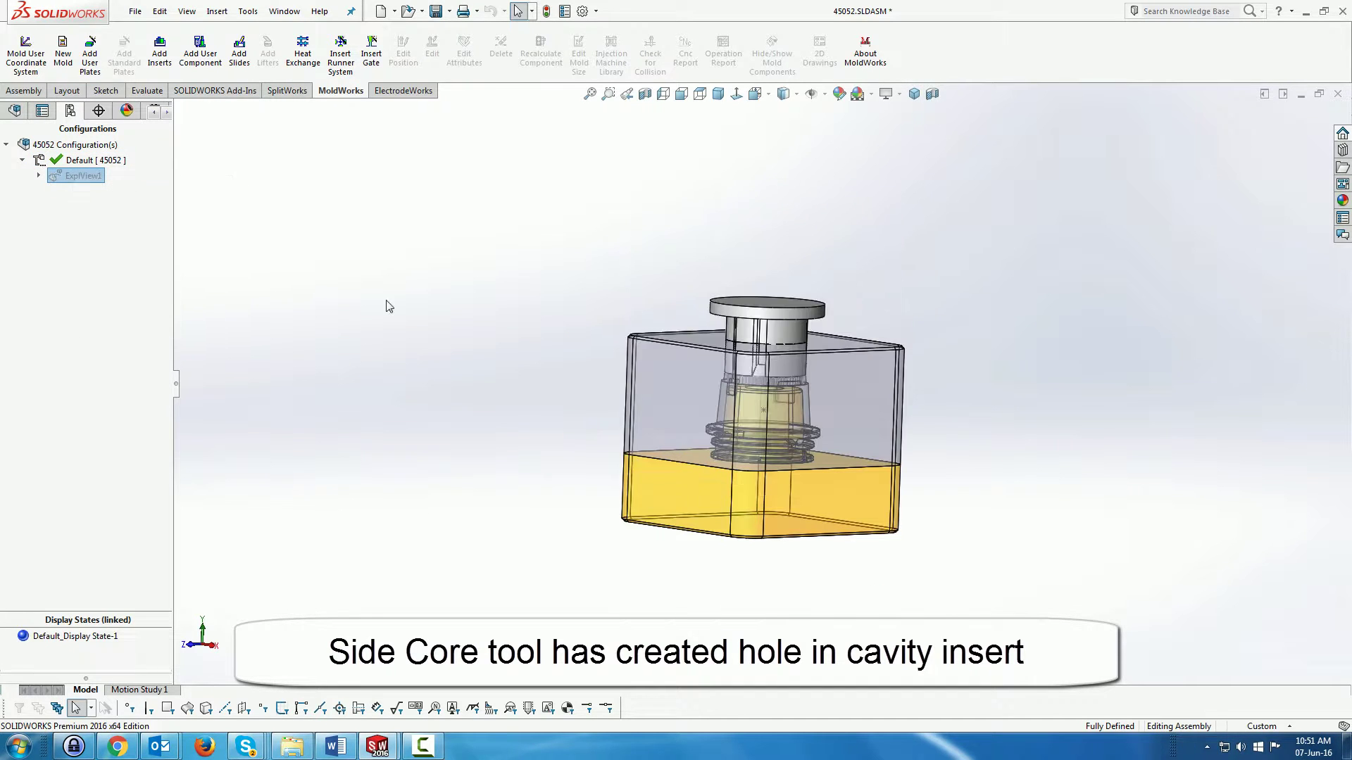
# Step: Orbit the mold to an angled view and bring up the cavity insert's options
pyautogui.scroll(-5, 814, 448)
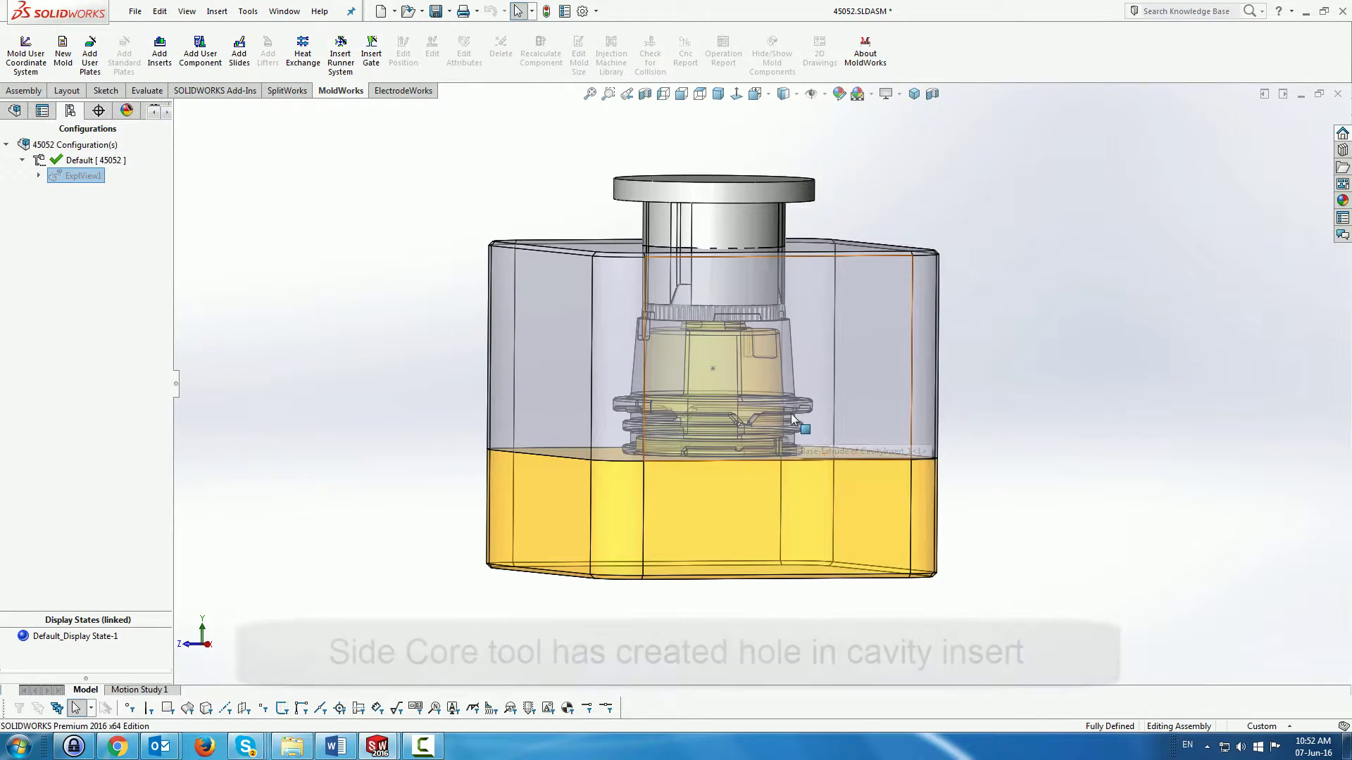
pyautogui.moveTo(805, 411); pyautogui.dragTo(876, 422, button='middle')
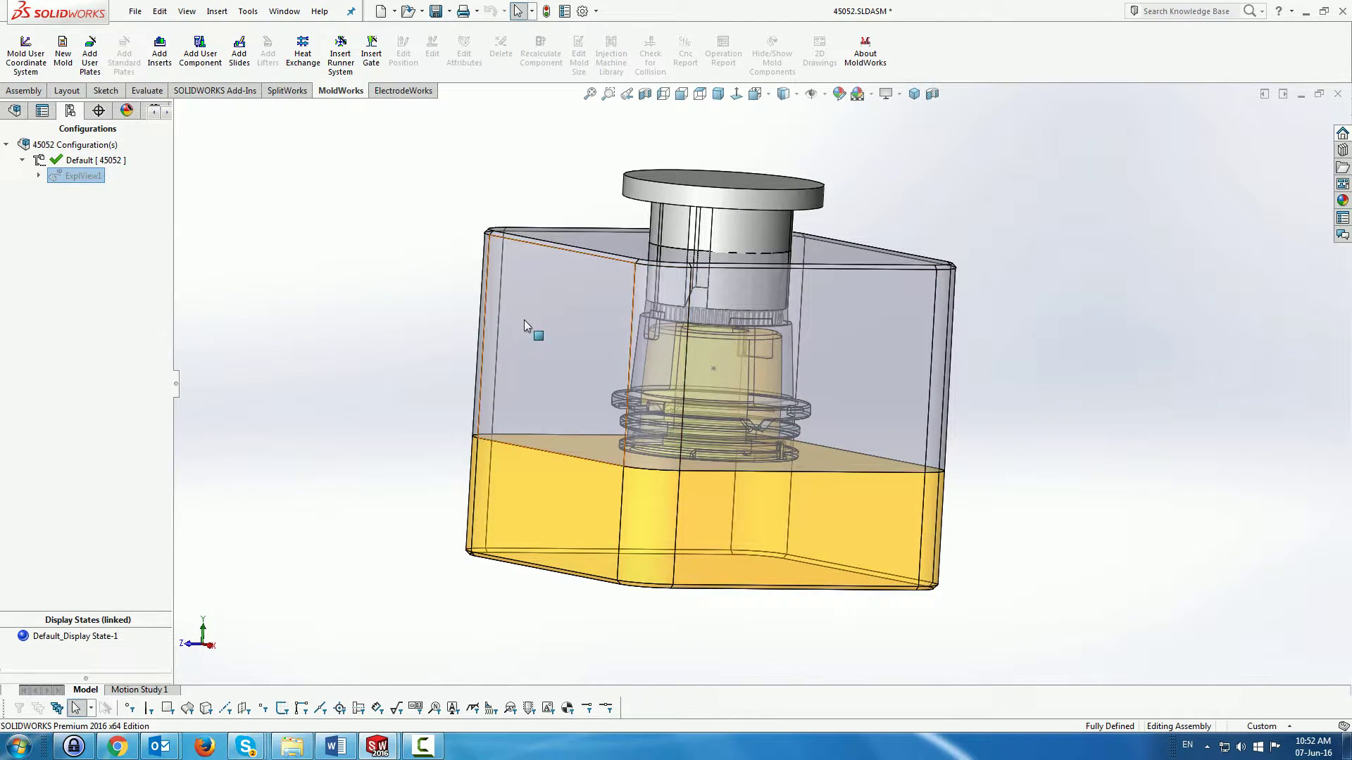
pyautogui.rightClick(526, 294)
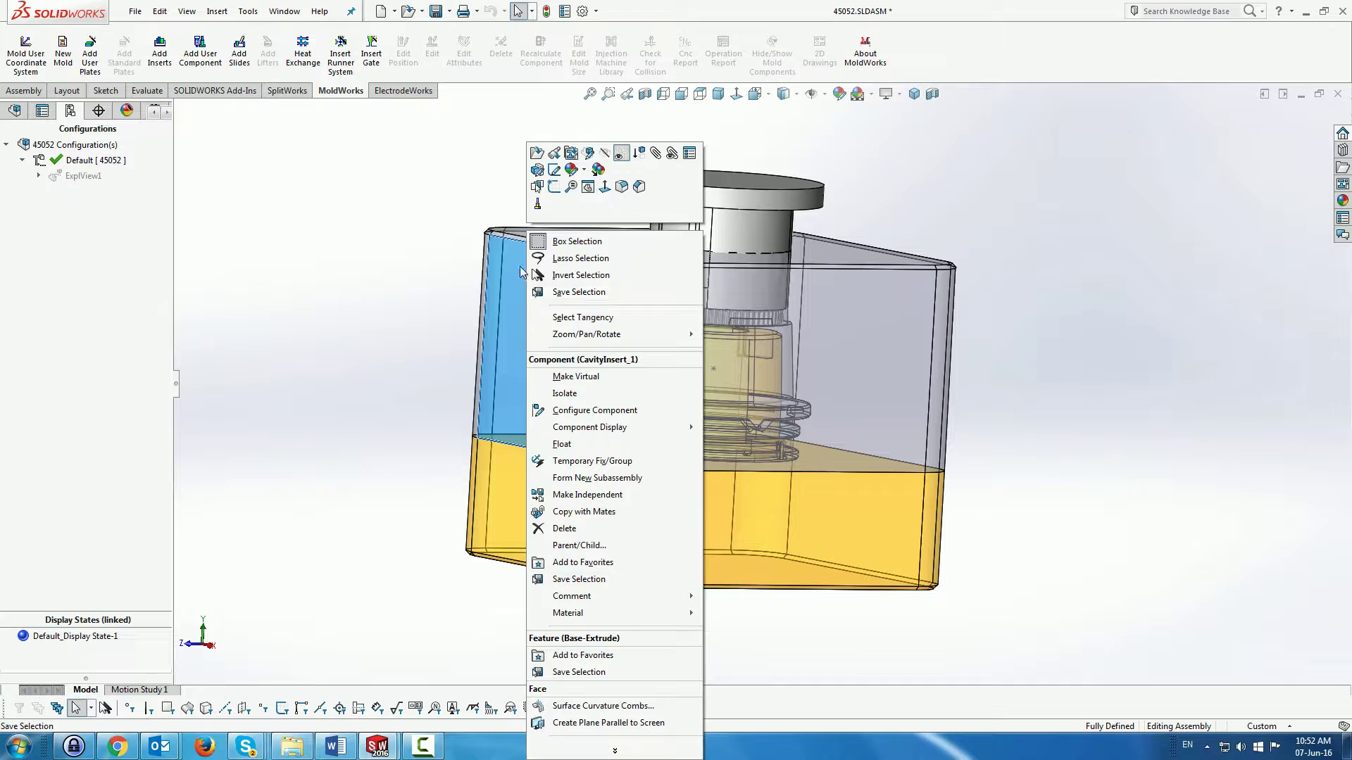
# Step: Open CavityInsert_1 as its own part and select the Right plane
pyautogui.click(535, 153)
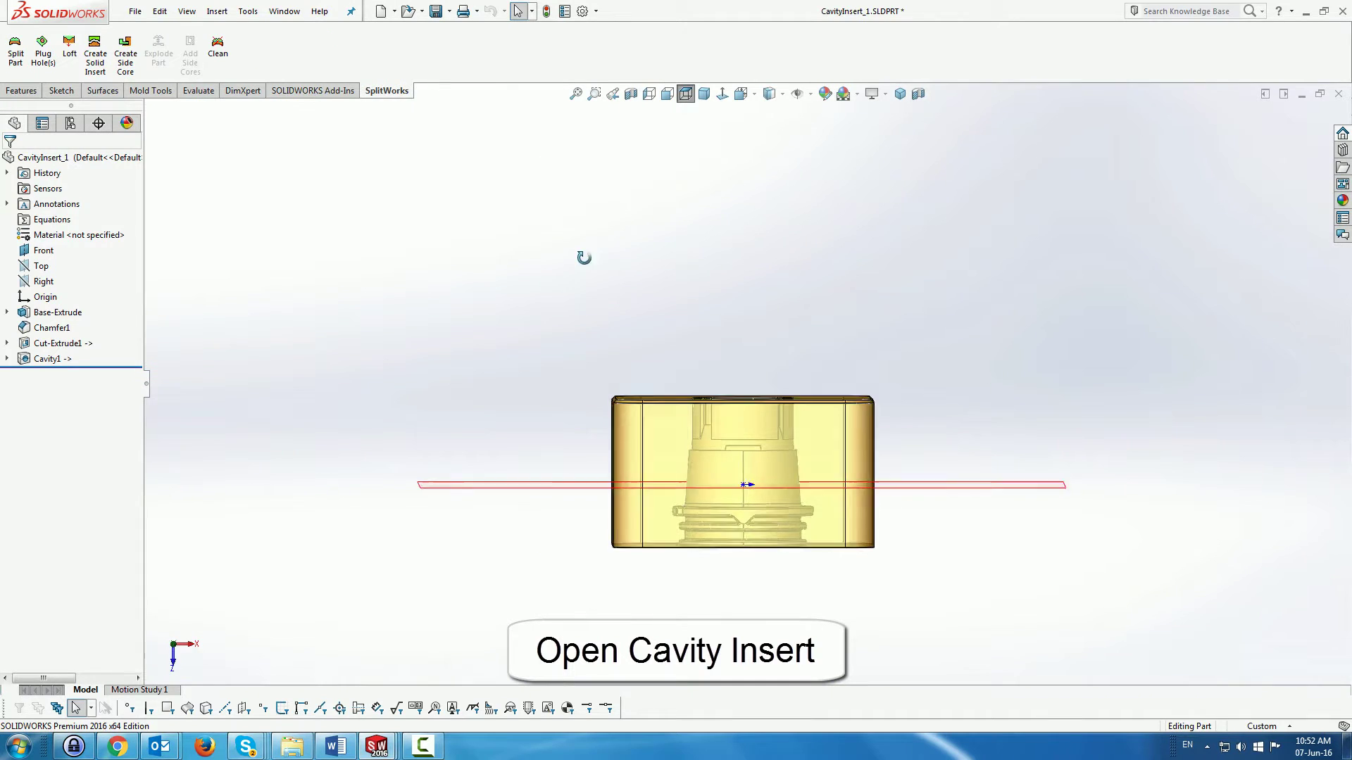
pyautogui.moveTo(583, 256); pyautogui.dragTo(631, 311, button='middle')
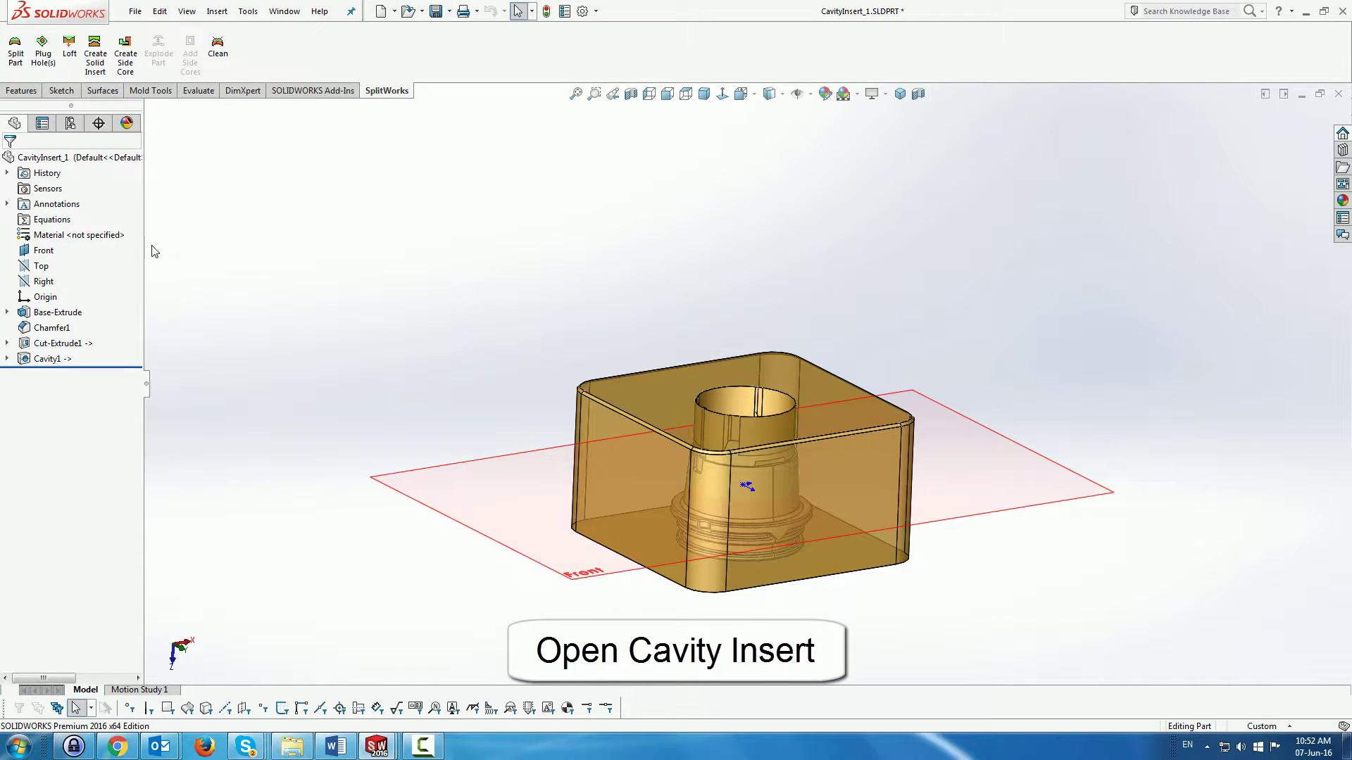
pyautogui.click(42, 267)
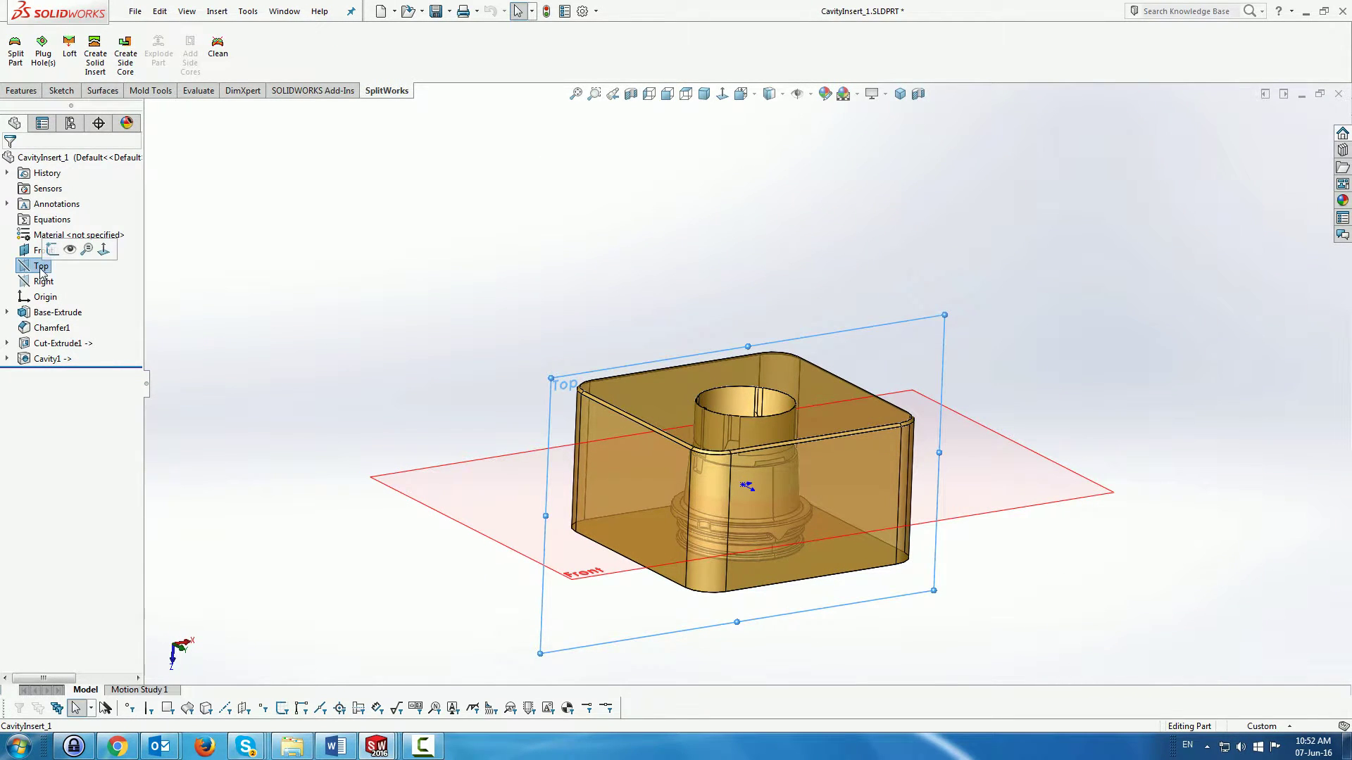
pyautogui.moveTo(676, 322); pyautogui.dragTo(649, 296, button='middle')
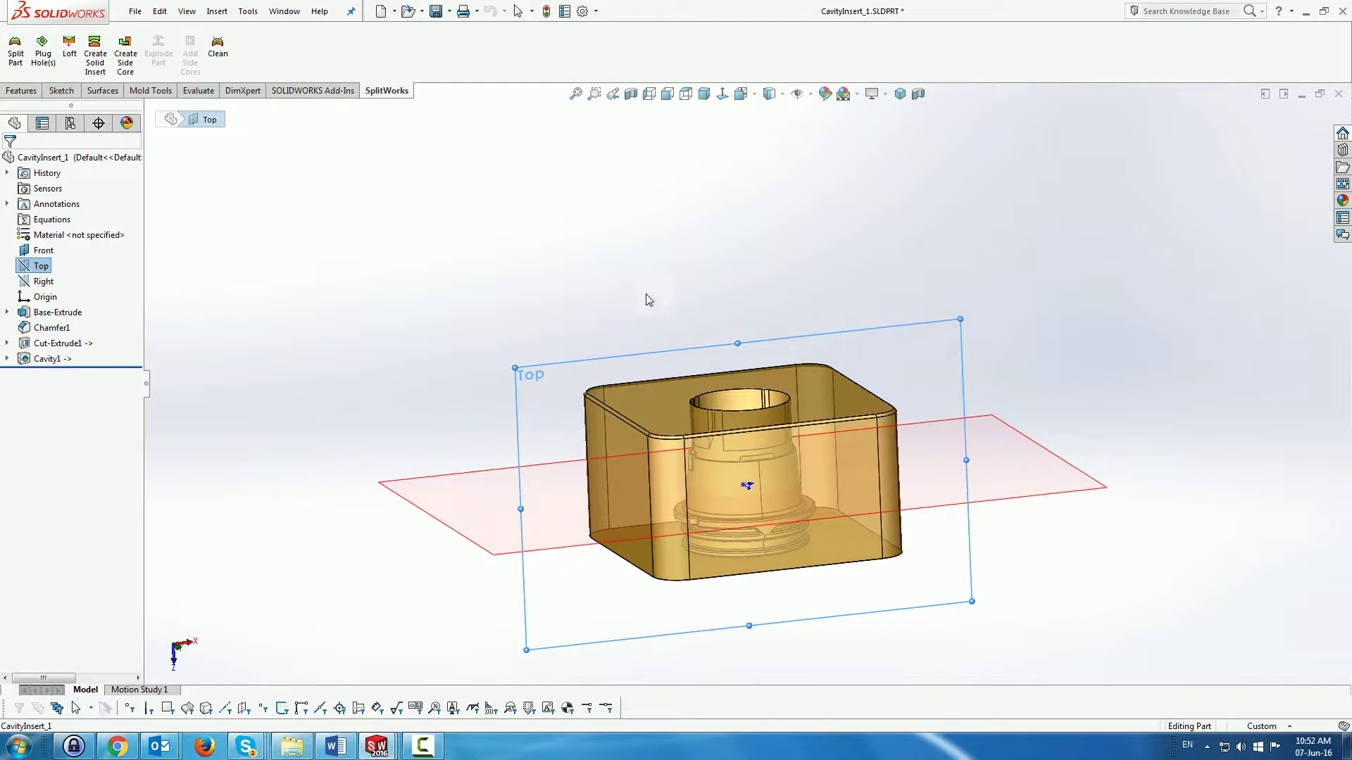
pyautogui.click(44, 282)
pyautogui.moveTo(432, 272); pyautogui.dragTo(500, 244, button='middle')
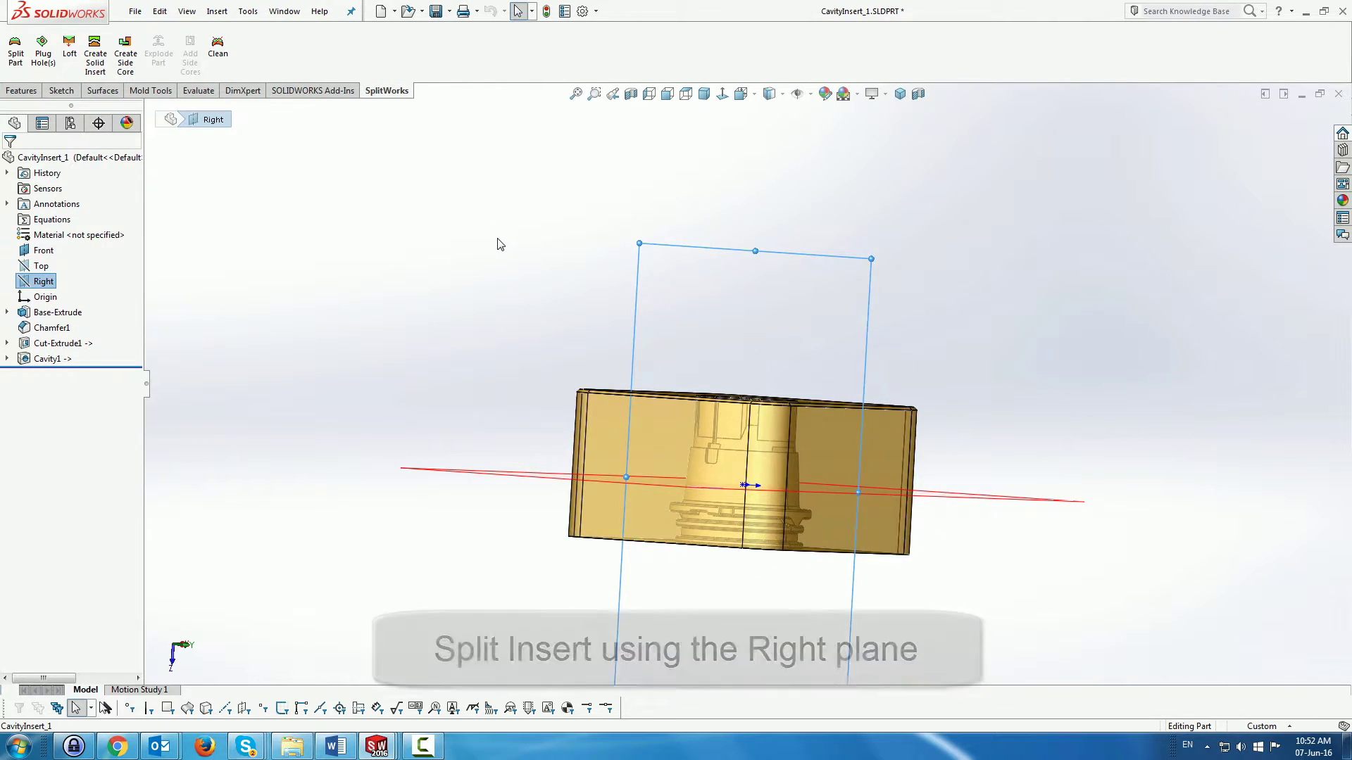
pyautogui.press('z')
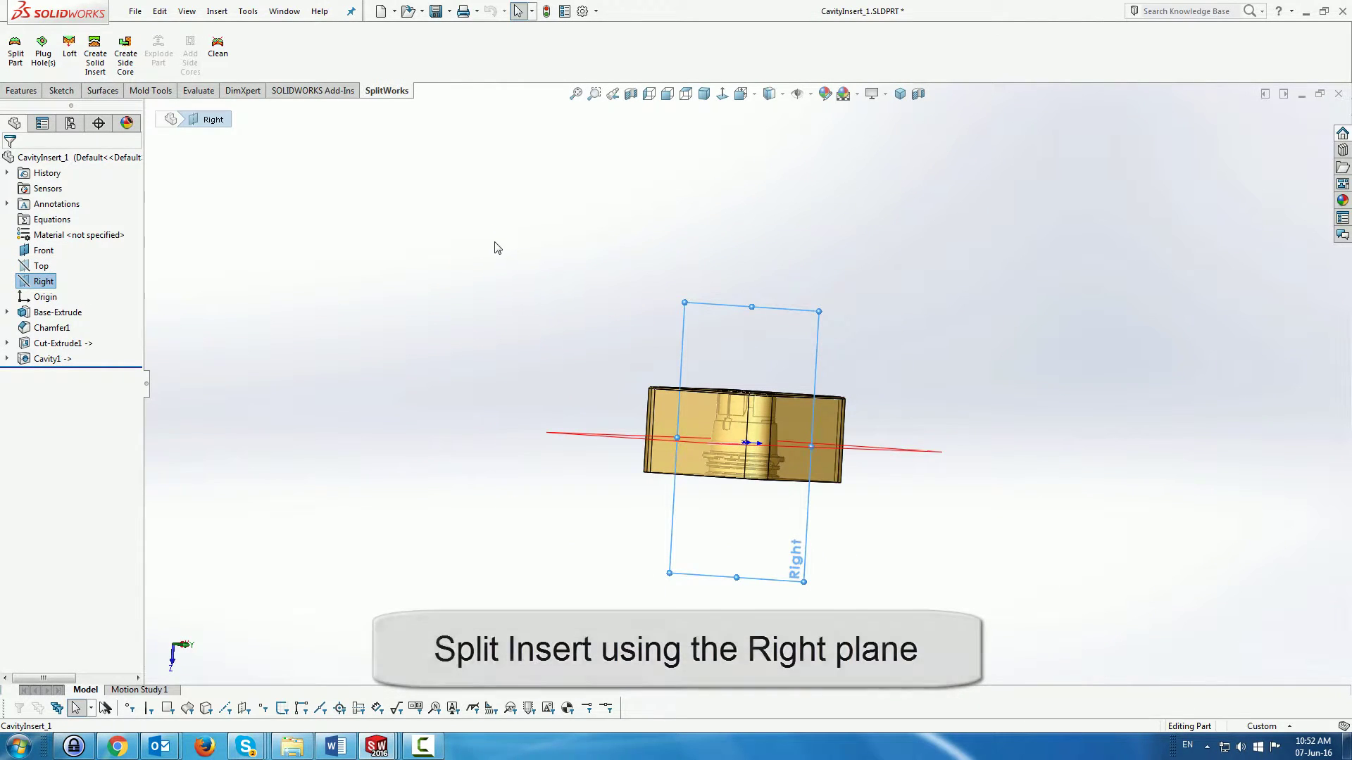
# Step: Split the insert along the Right plane into two bodies named Body1.sldprt and Body2.sldprt
pyautogui.click(212, 14)
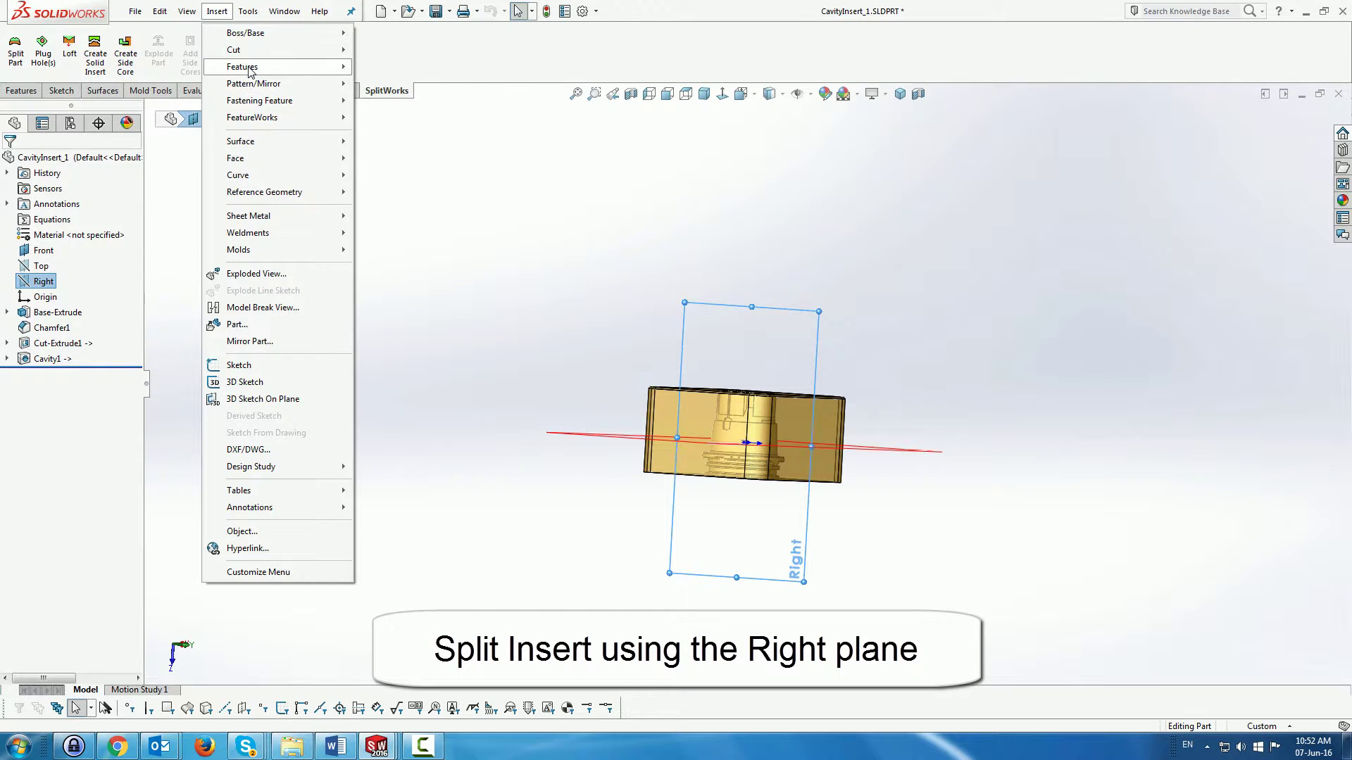
pyautogui.moveTo(249, 68)
pyautogui.click(414, 410)
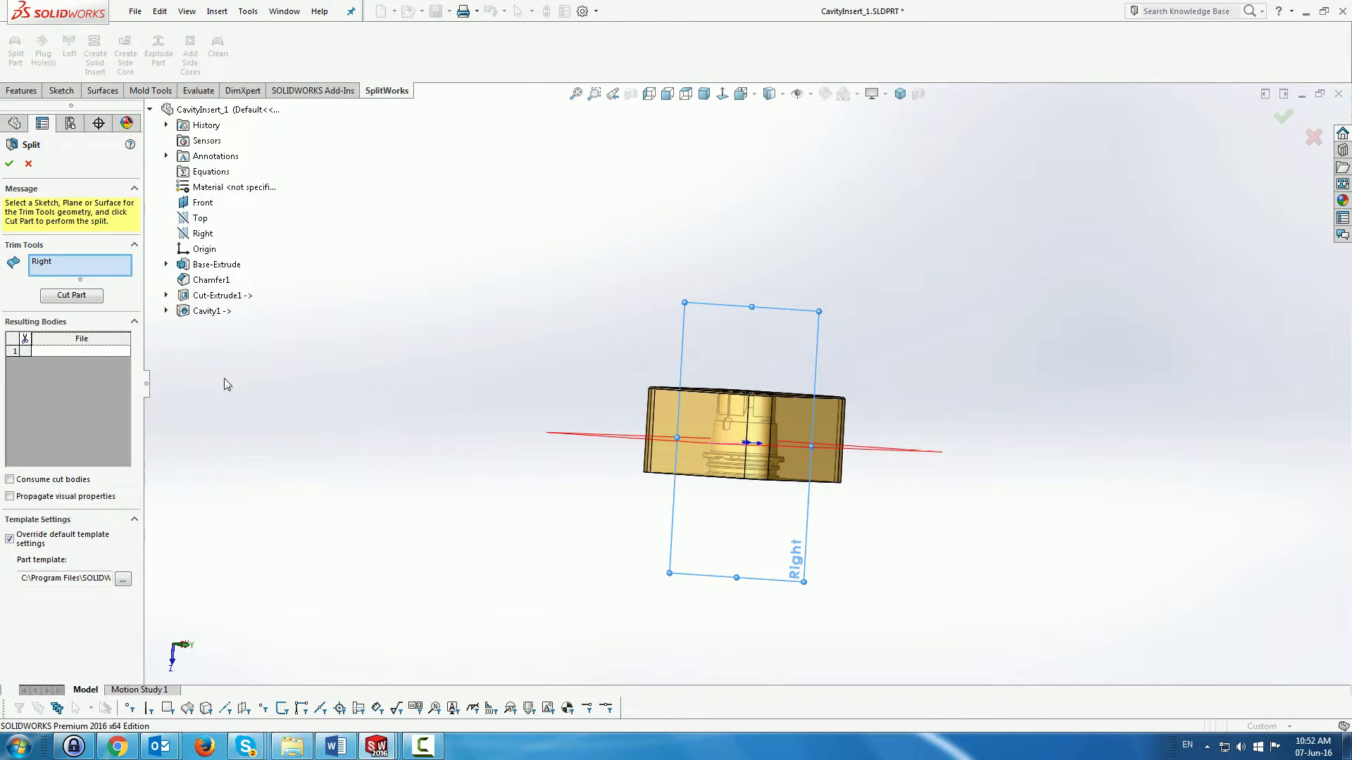
pyautogui.click(70, 295)
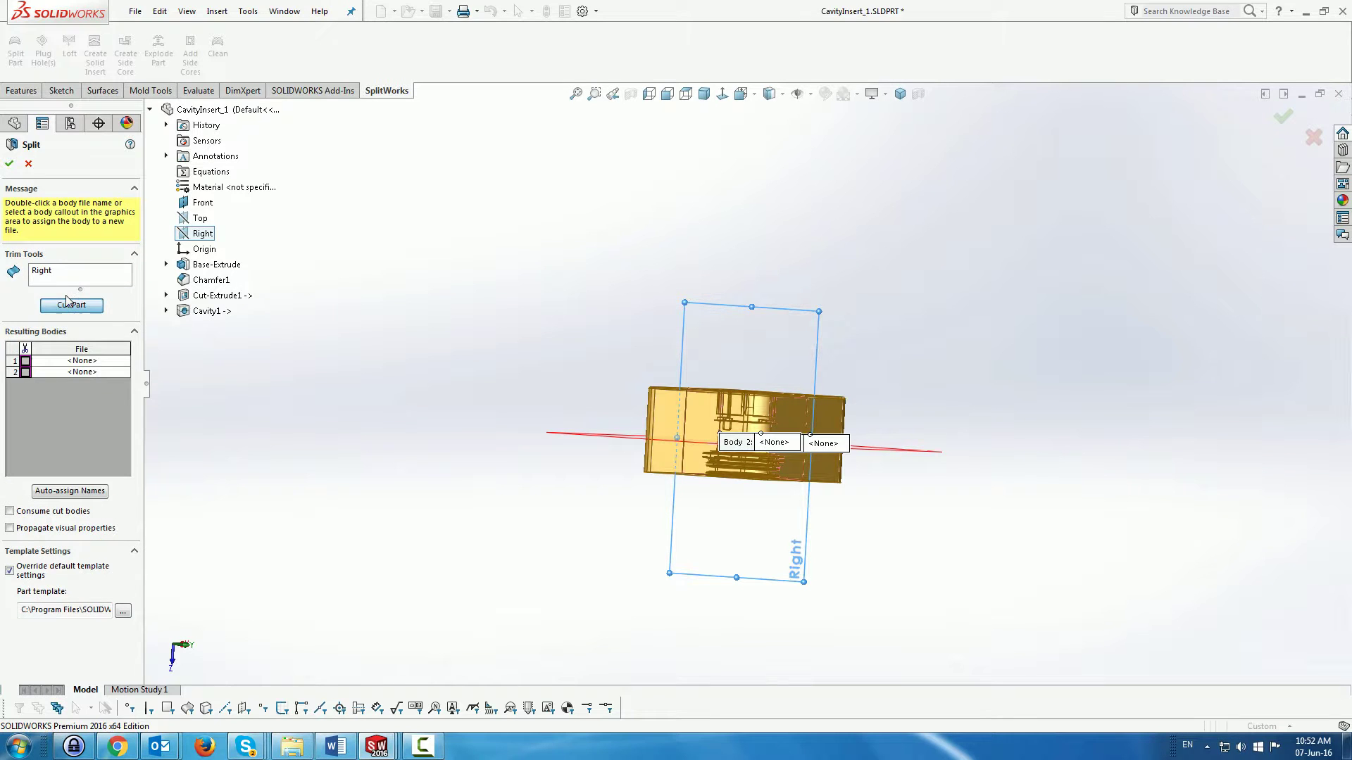
pyautogui.click(26, 361)
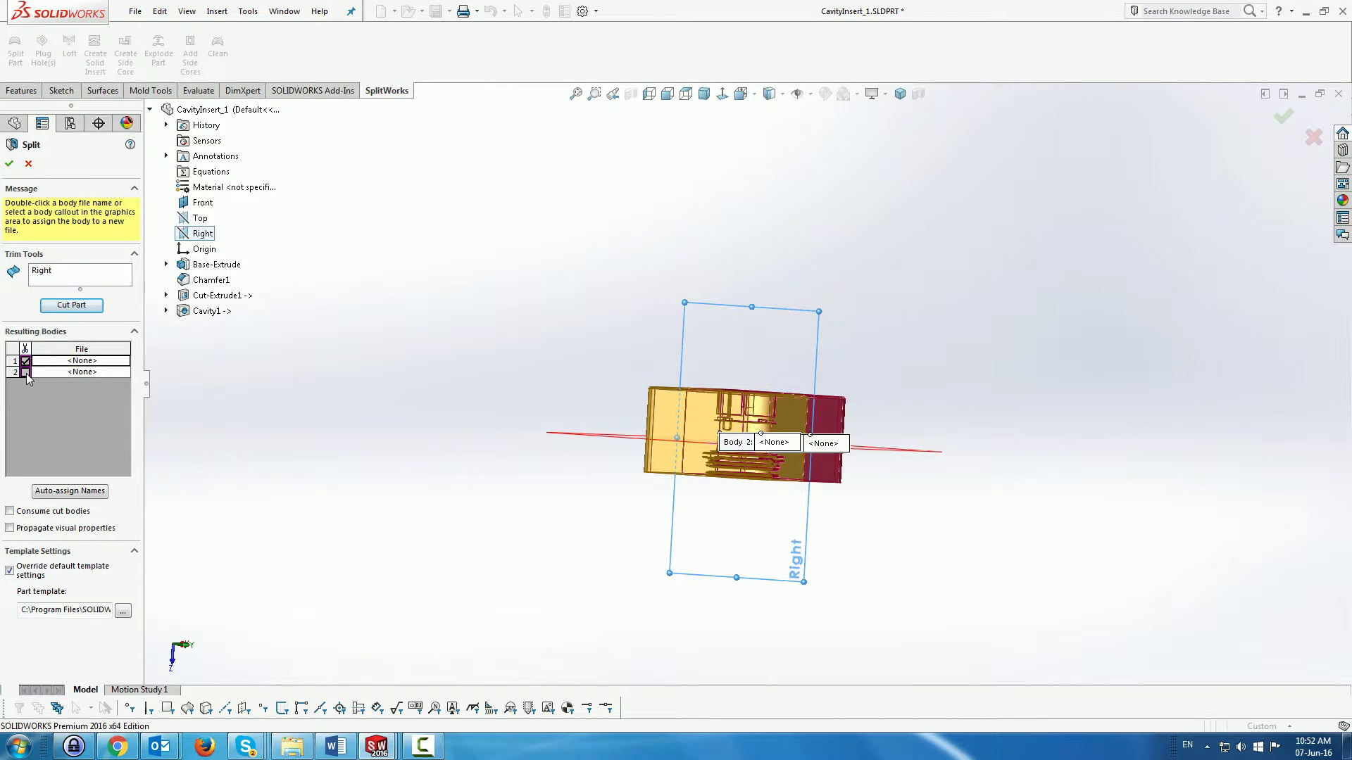
pyautogui.click(26, 372)
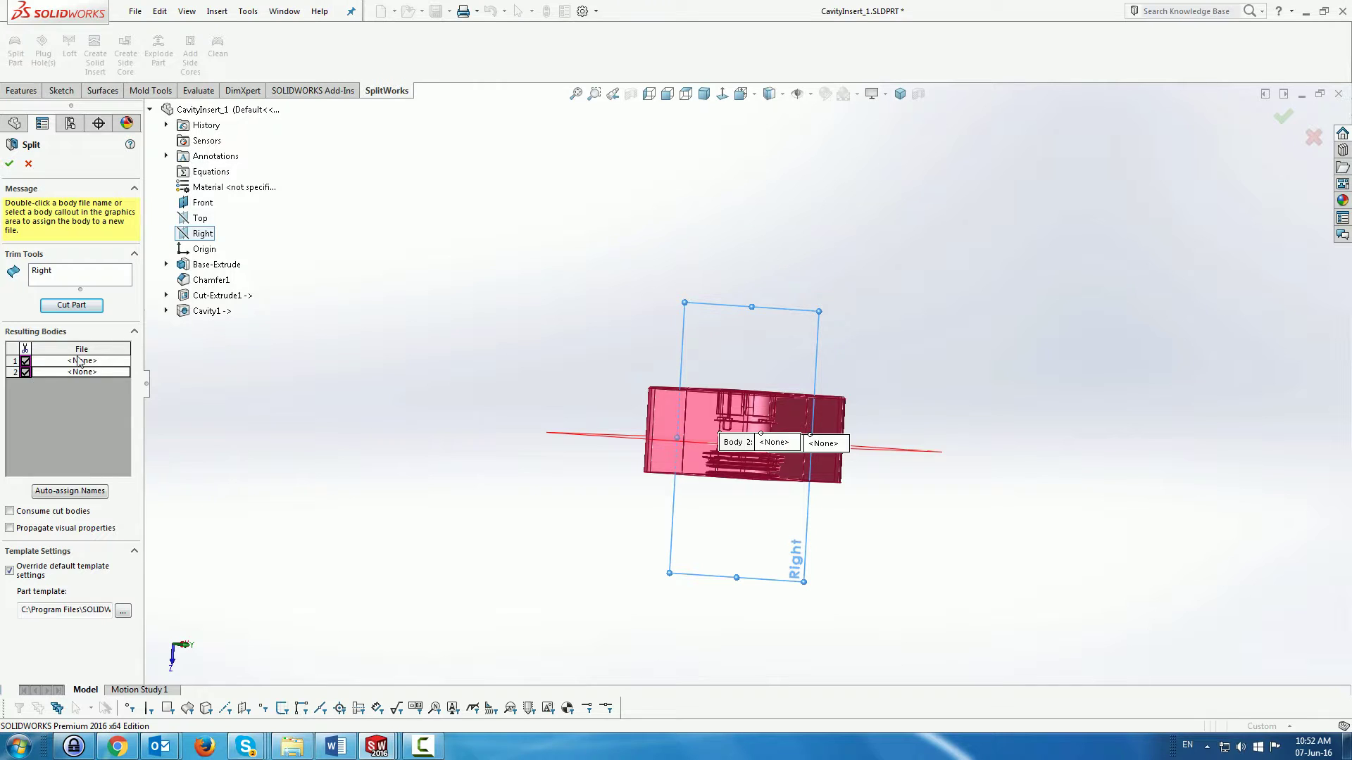
pyautogui.click(70, 491)
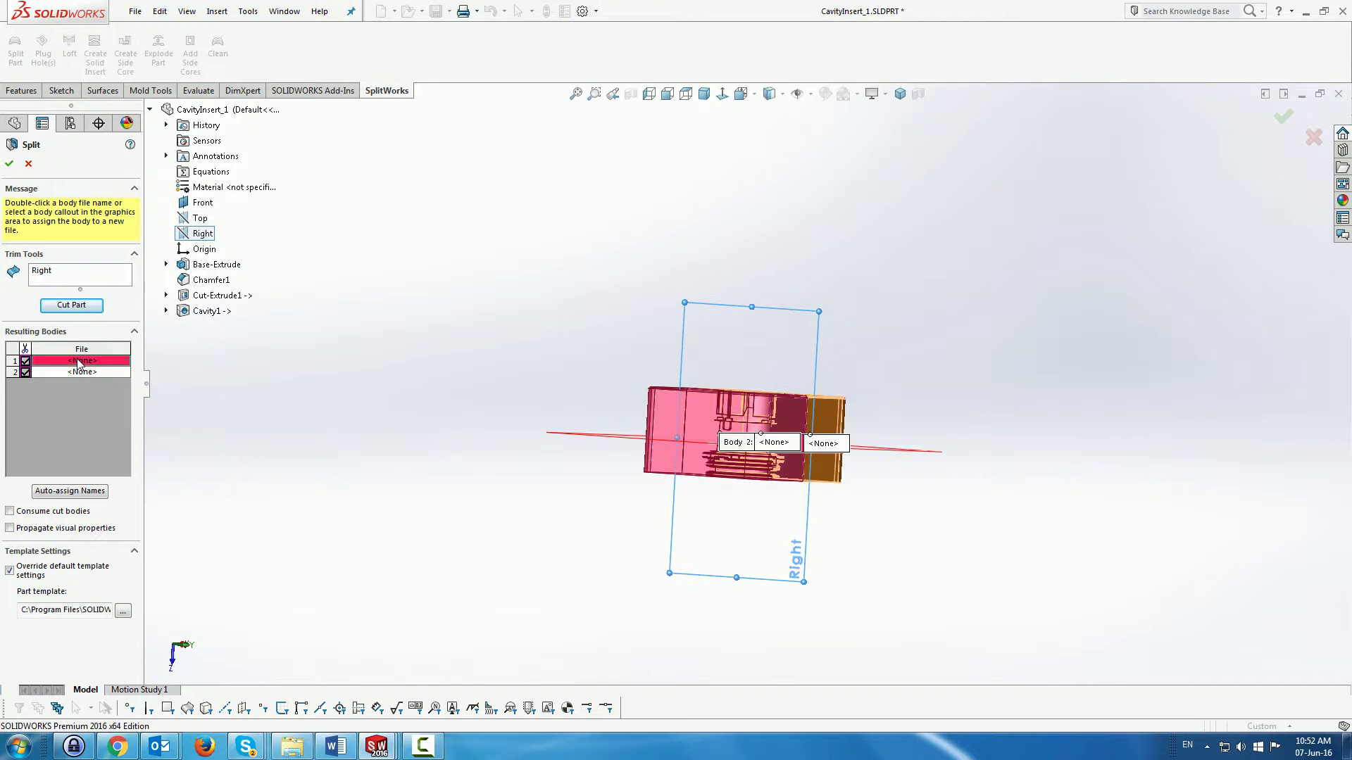
pyautogui.click(10, 165)
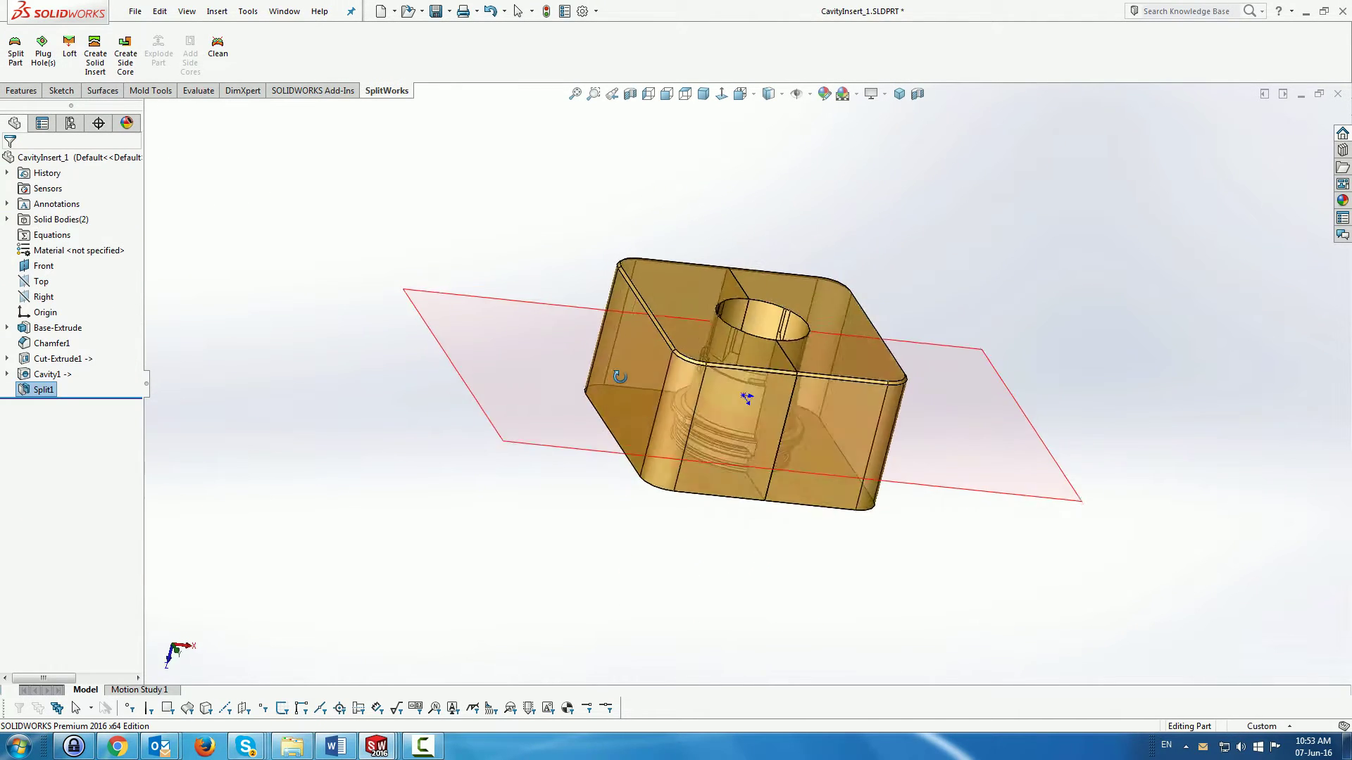
# Step: Switch to the 45052 assembly and explode ExplView1 again
pyautogui.click(284, 12)
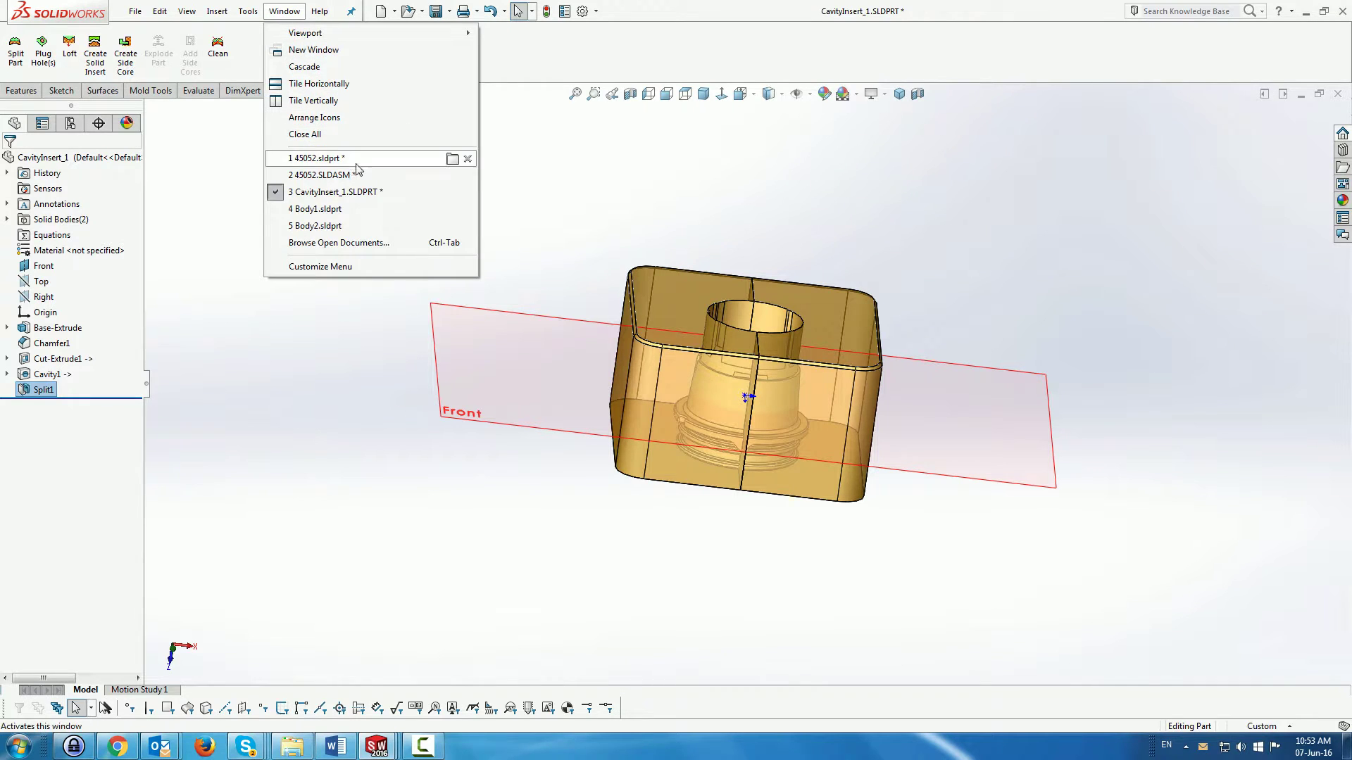
pyautogui.click(375, 175)
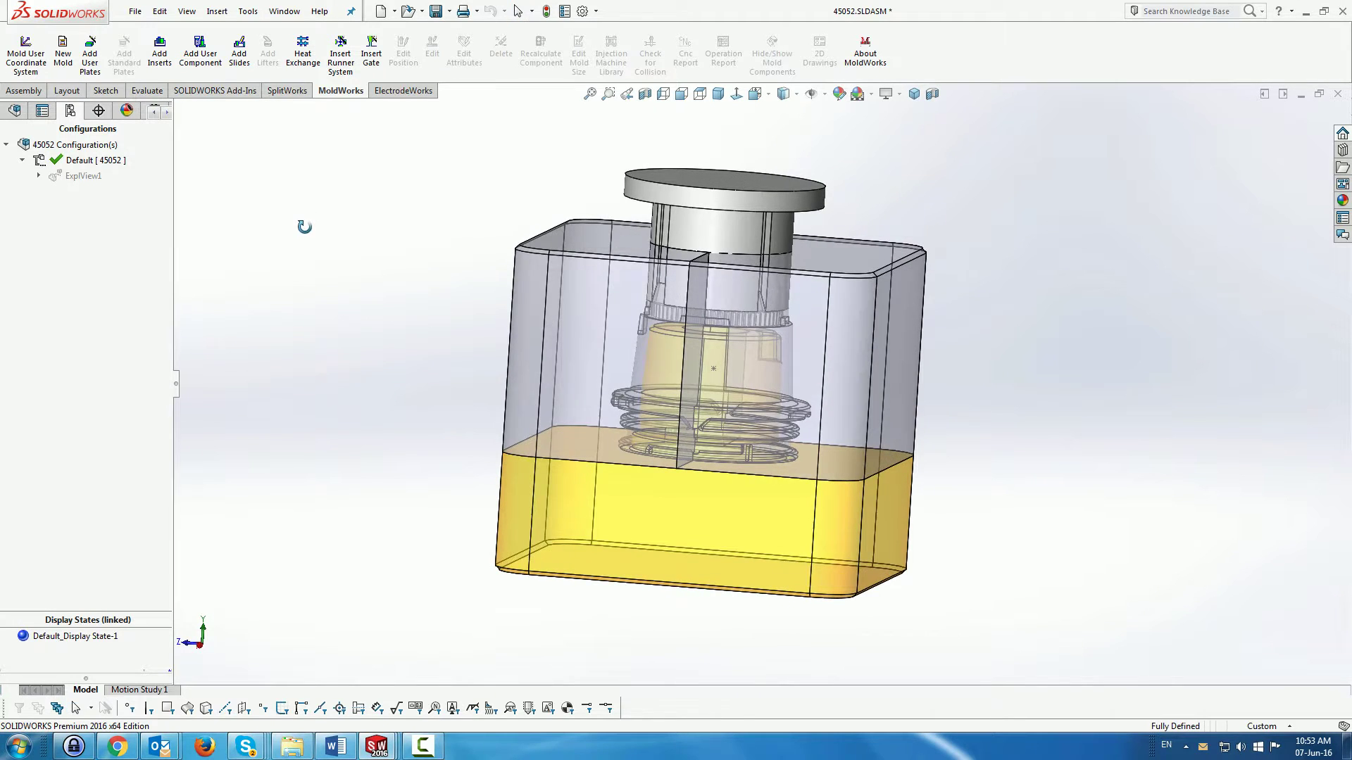
pyautogui.rightClick(83, 176)
pyautogui.click(118, 187)
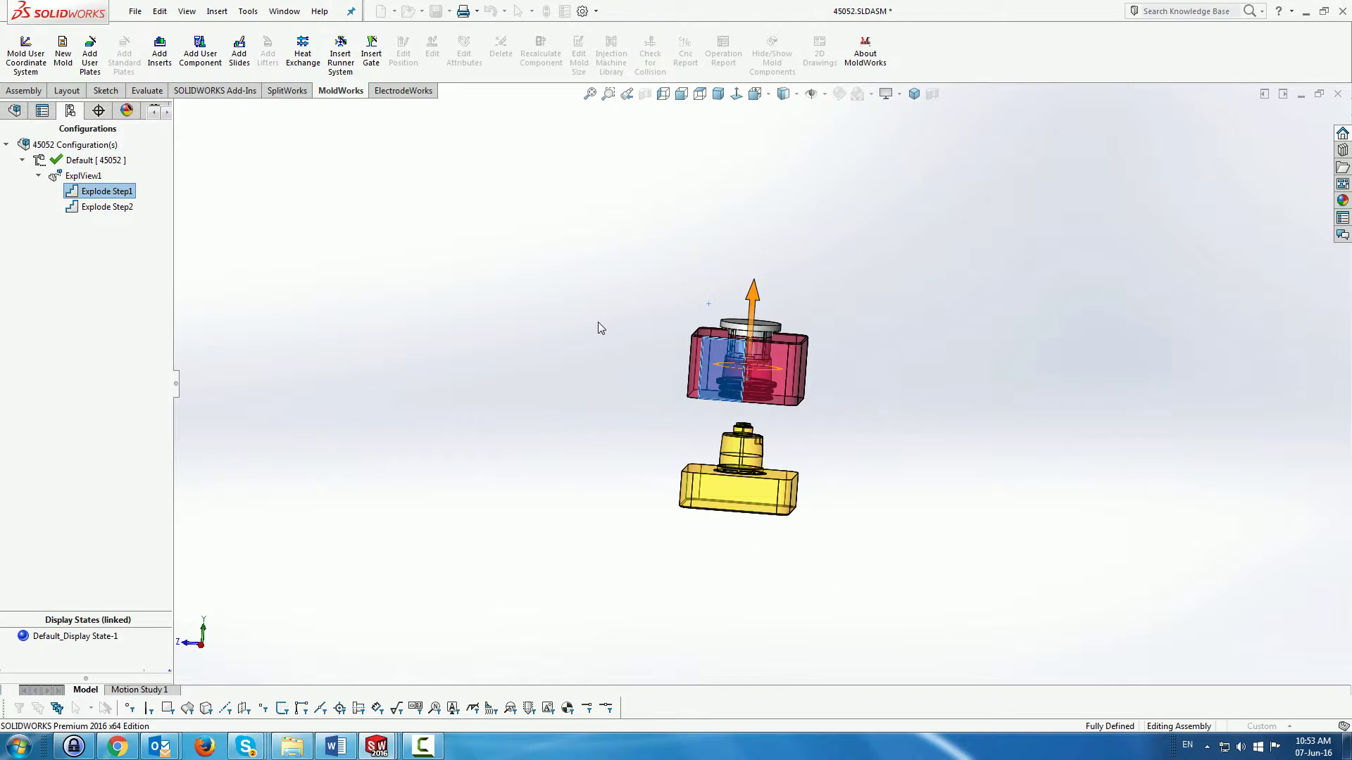
# Step: Clear the selection and zoom in on the exploded mold
pyautogui.click(577, 319)
pyautogui.scroll(-1, 585, 322)
pyautogui.scroll(-1, 585, 323)
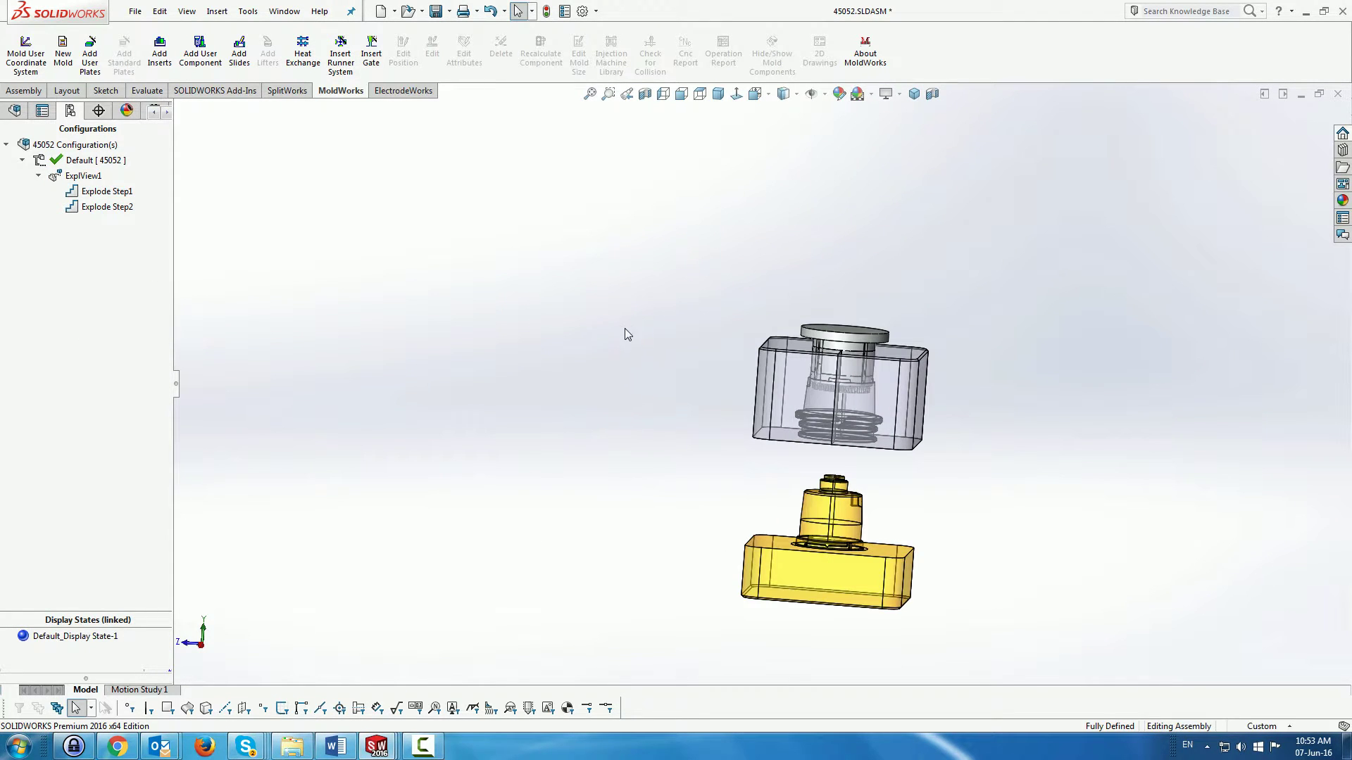
pyautogui.scroll(-1, 1083, 426)
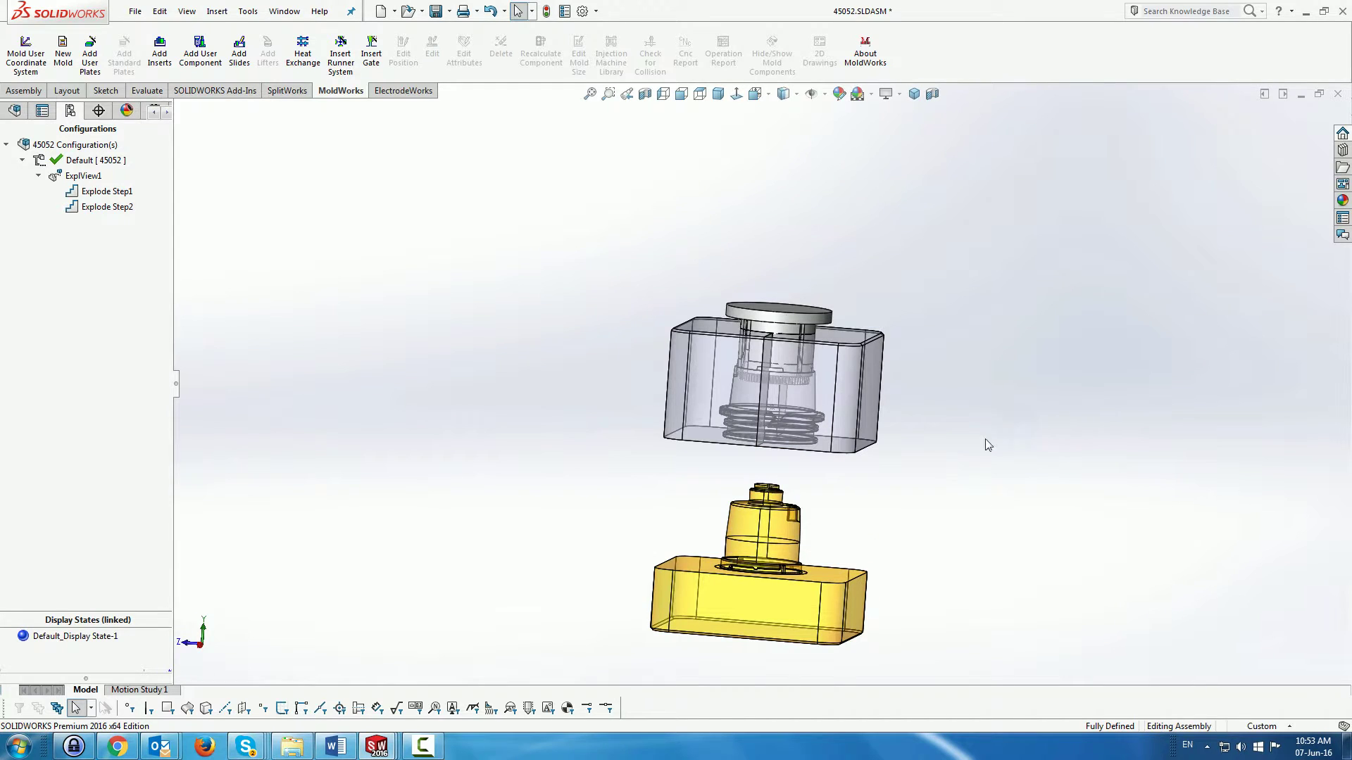
pyautogui.scroll(-1, 920, 552)
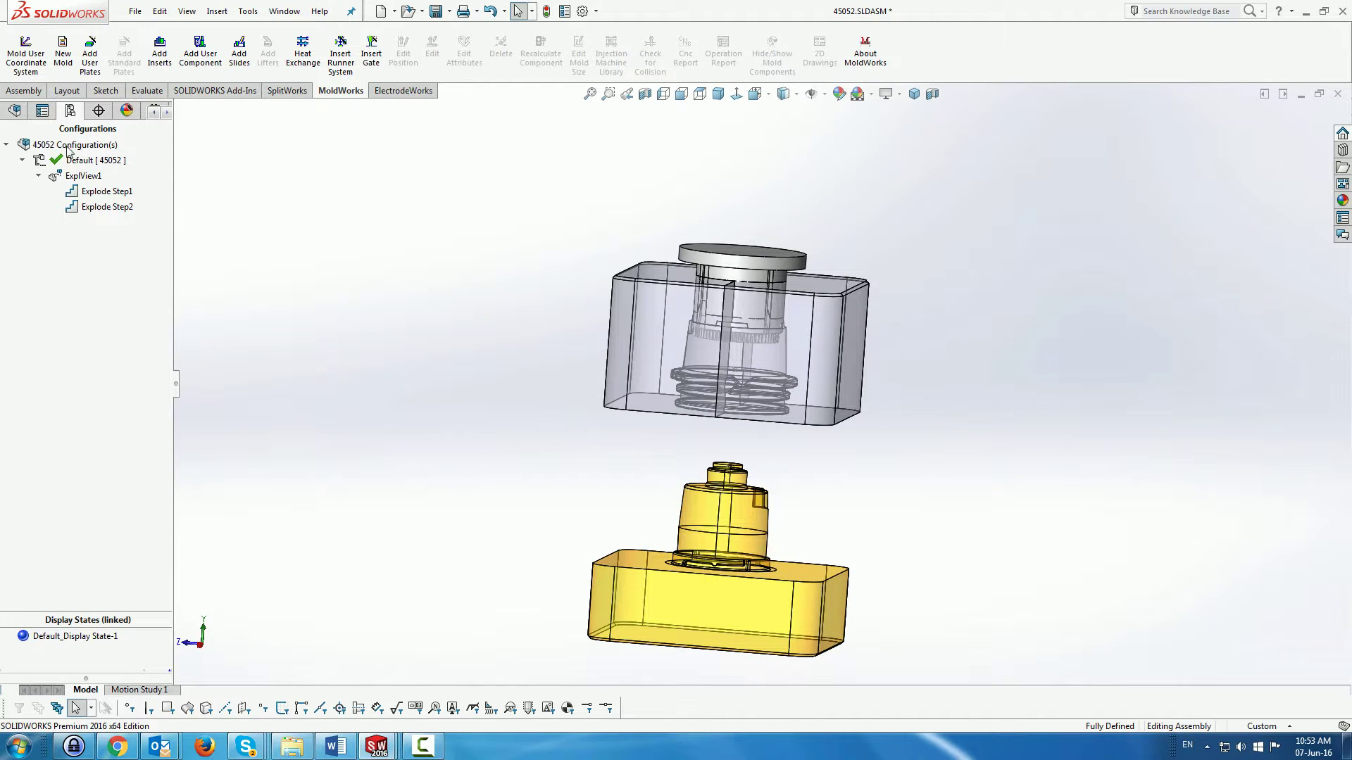
# Step: Start Add Side Cores and pick both split halves of the cavity insert
pyautogui.click(298, 93)
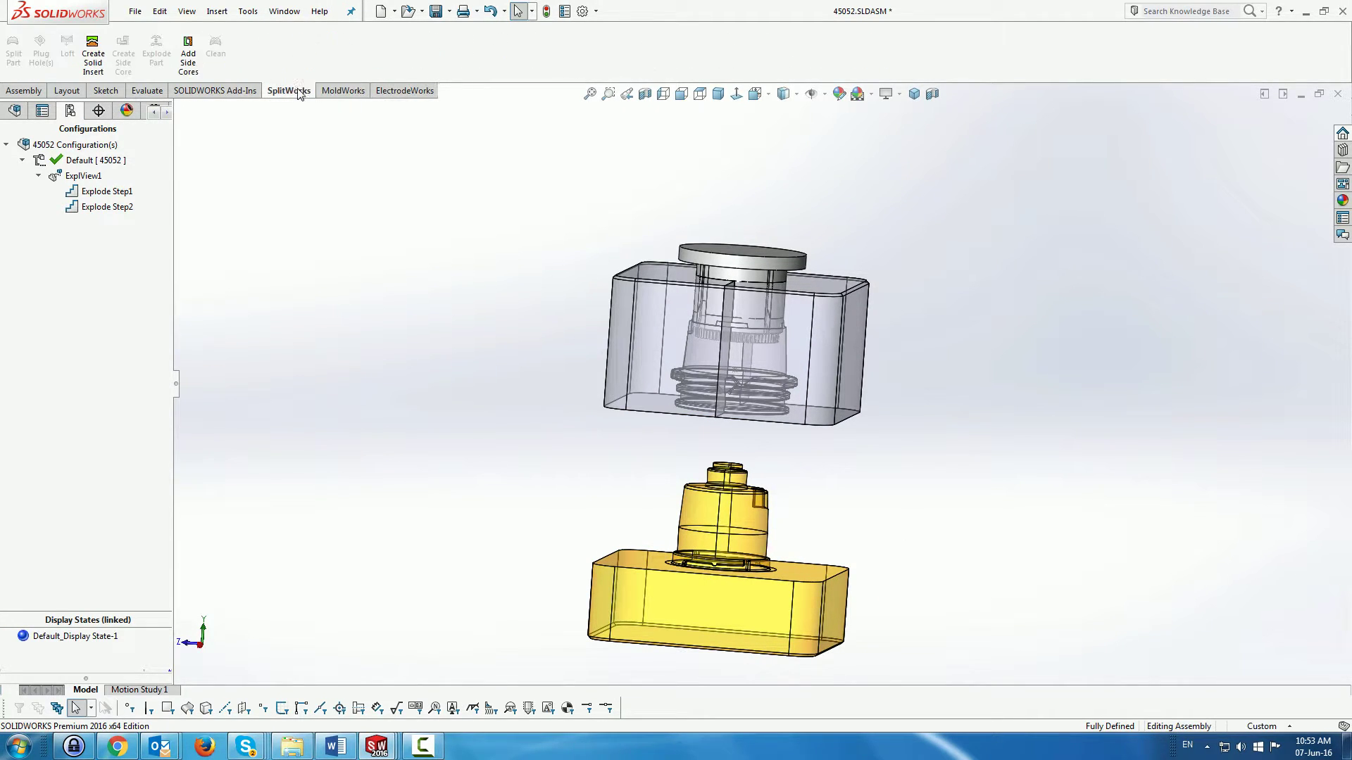
pyautogui.click(188, 55)
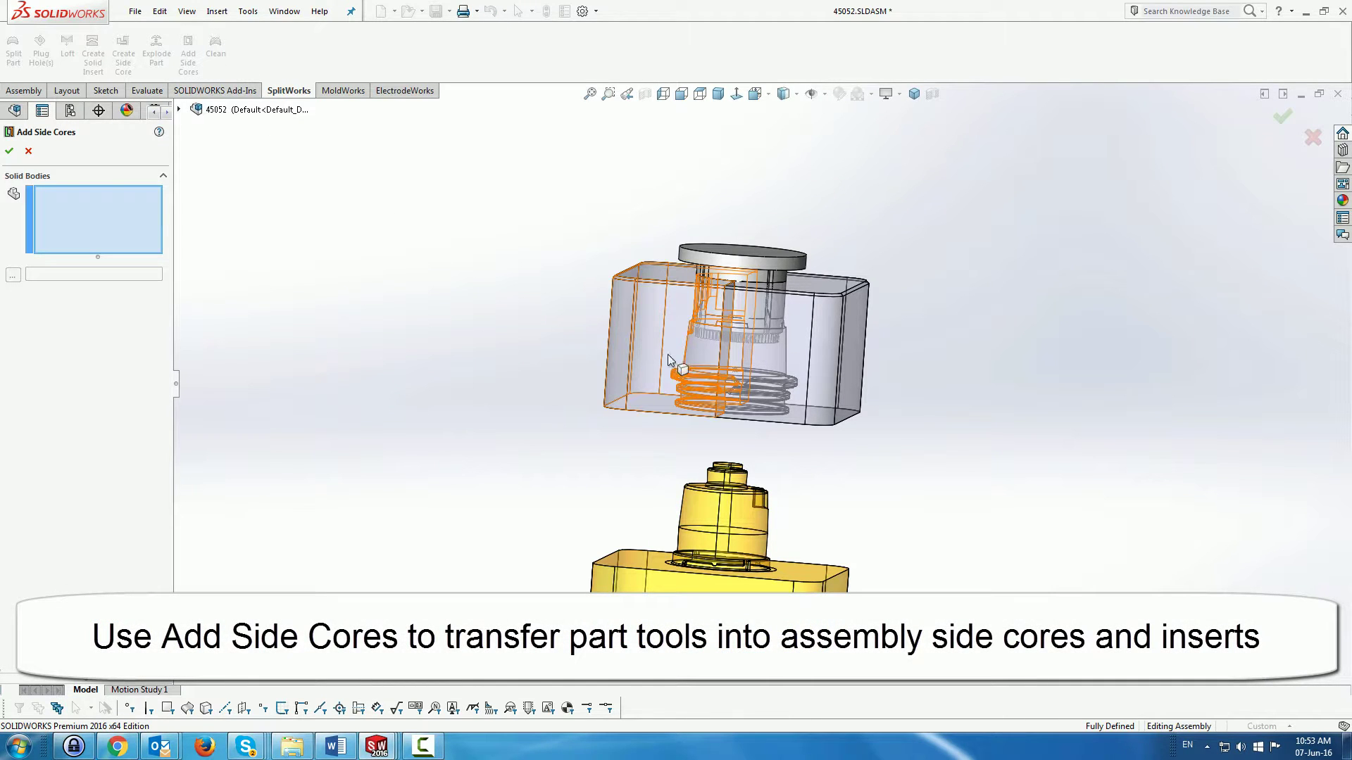
pyautogui.click(644, 325)
pyautogui.click(827, 332)
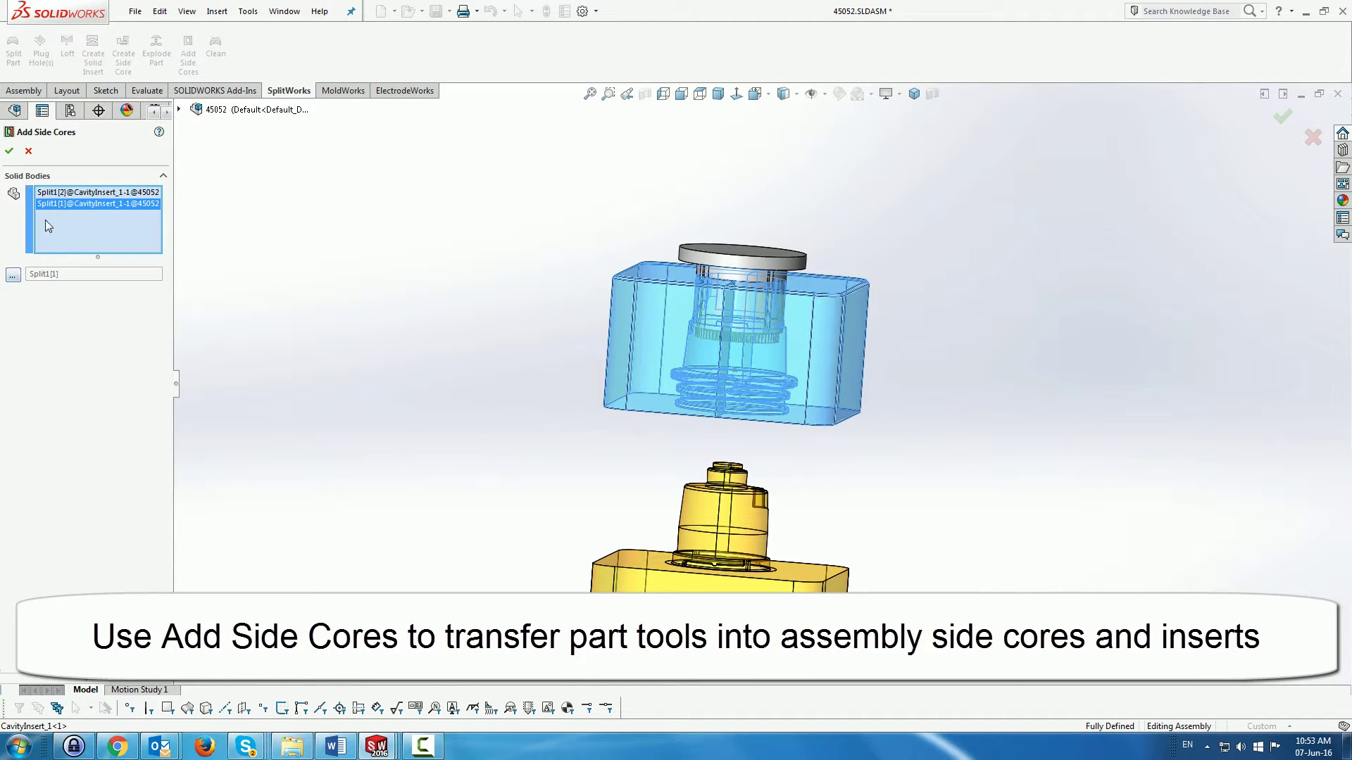
# Step: Save the Split1[2] body as side-core part SideCavity1
pyautogui.click(56, 194)
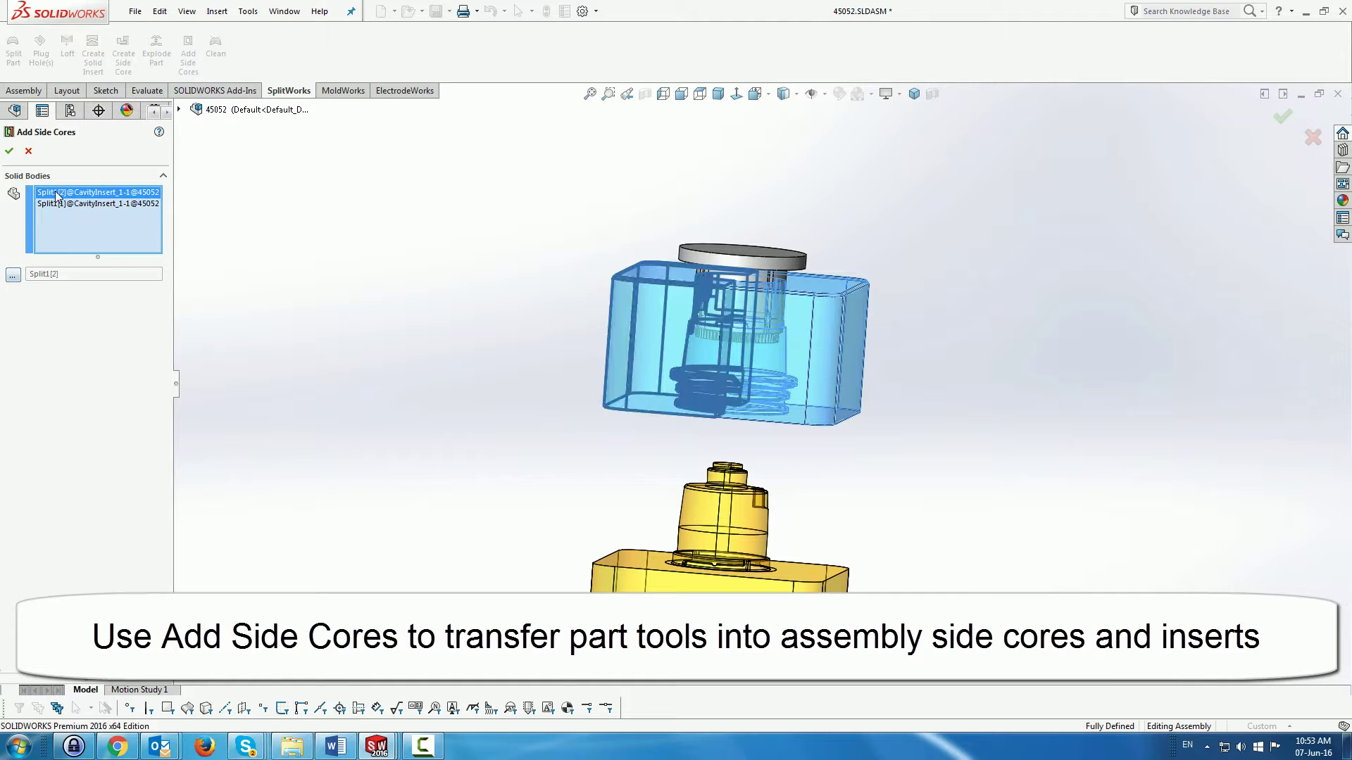
pyautogui.click(12, 274)
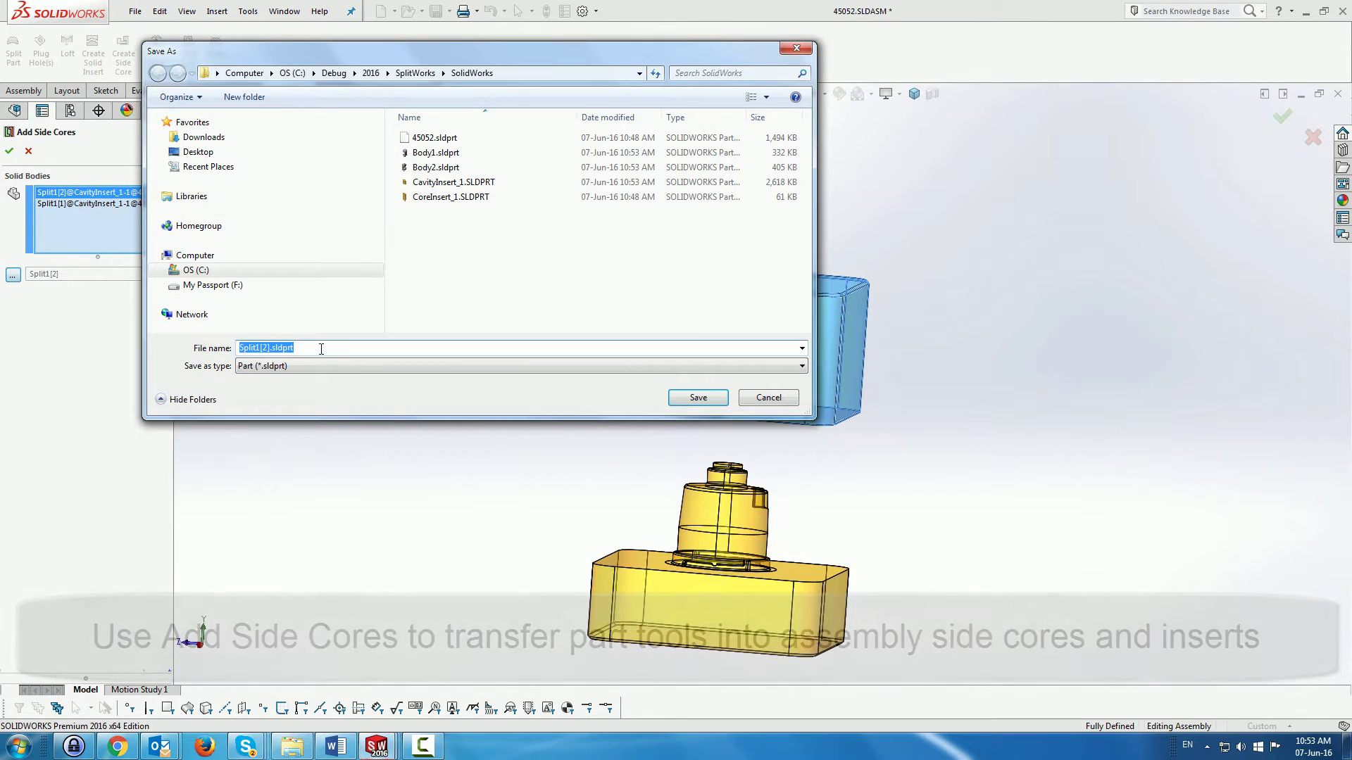
pyautogui.write('B')
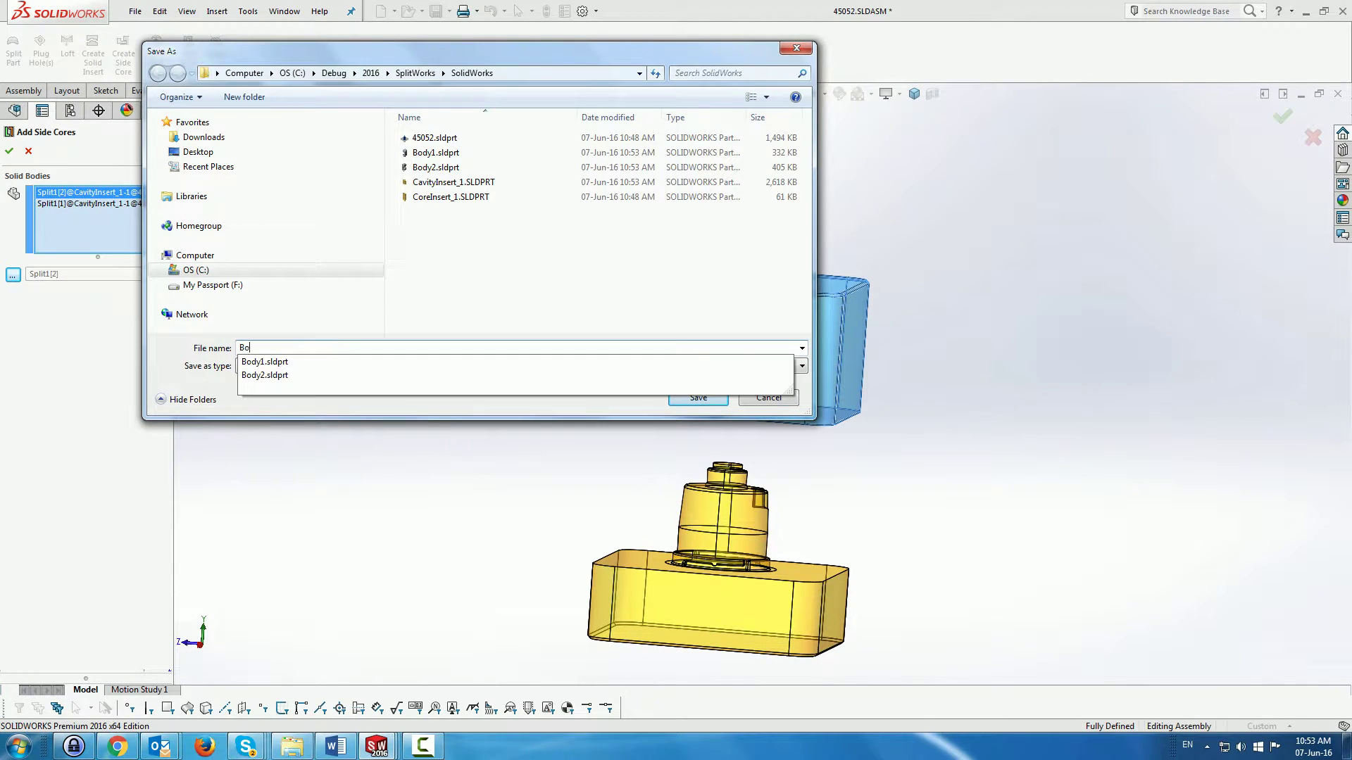
pyautogui.press('BackSpace')
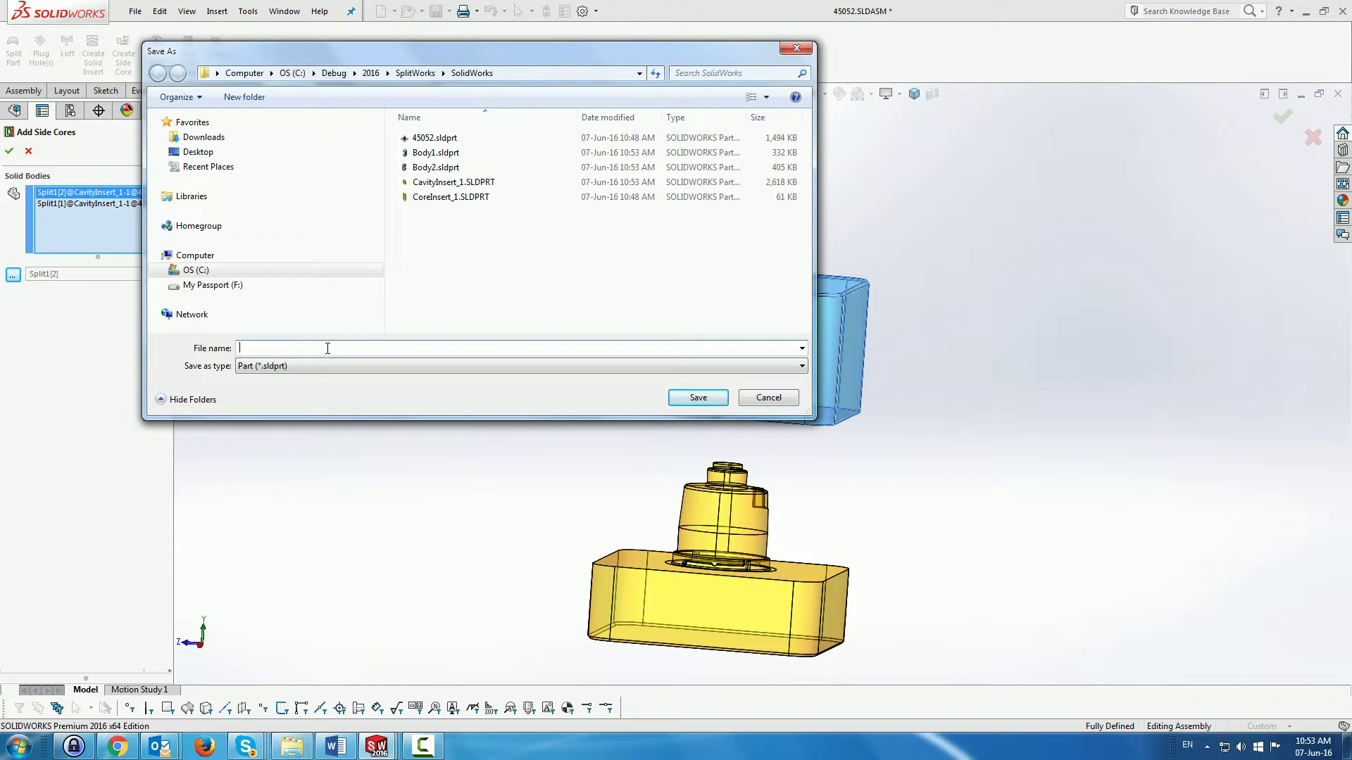
pyautogui.write('SideCavity1')
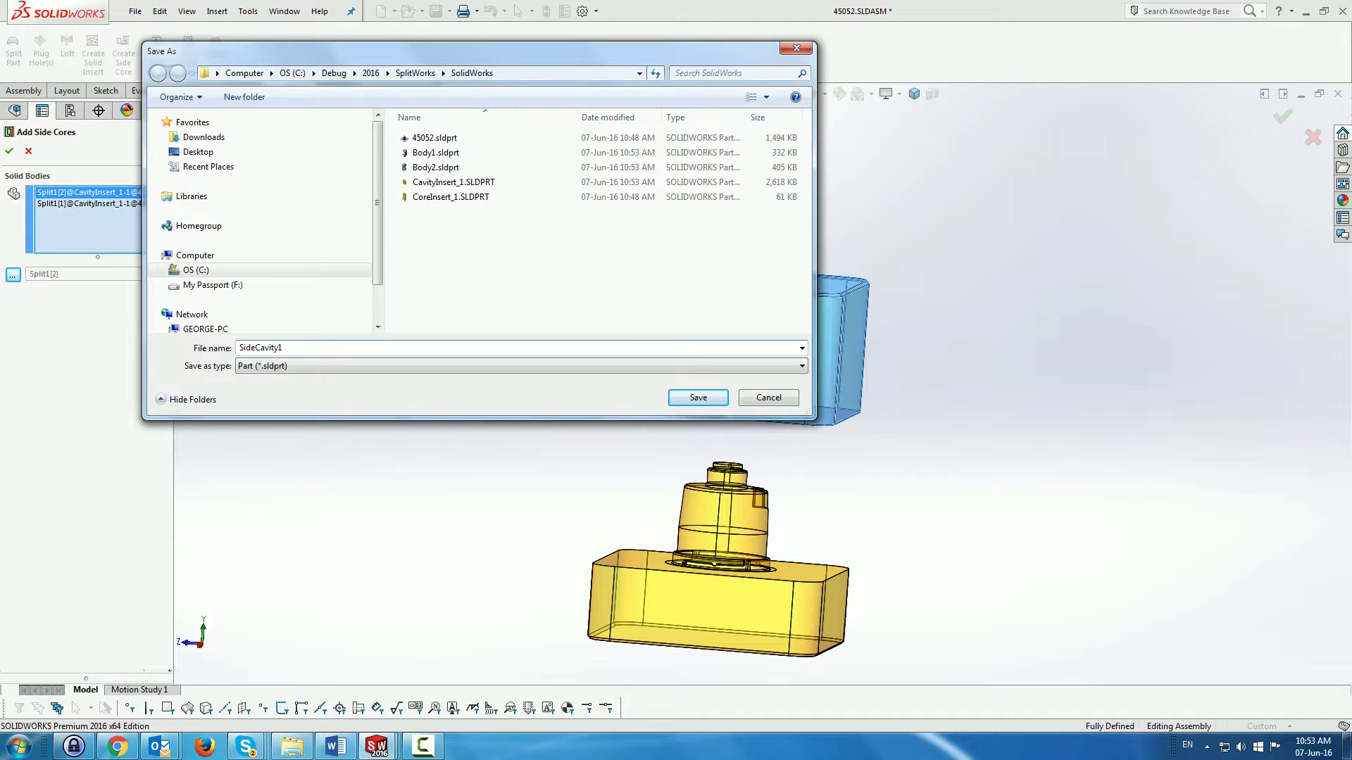
pyautogui.click(699, 397)
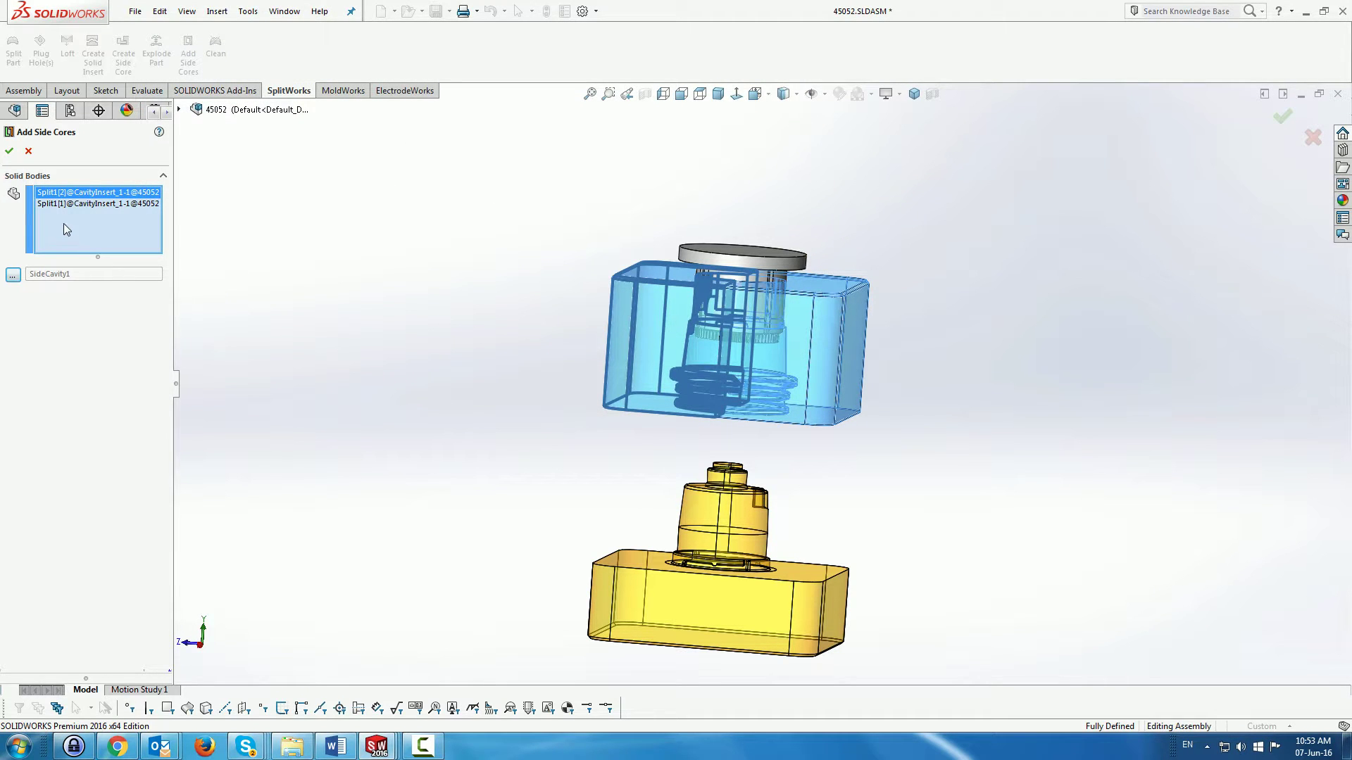
# Step: Save the Split1[1] body as SideCavity2 and confirm both side cores
pyautogui.click(64, 204)
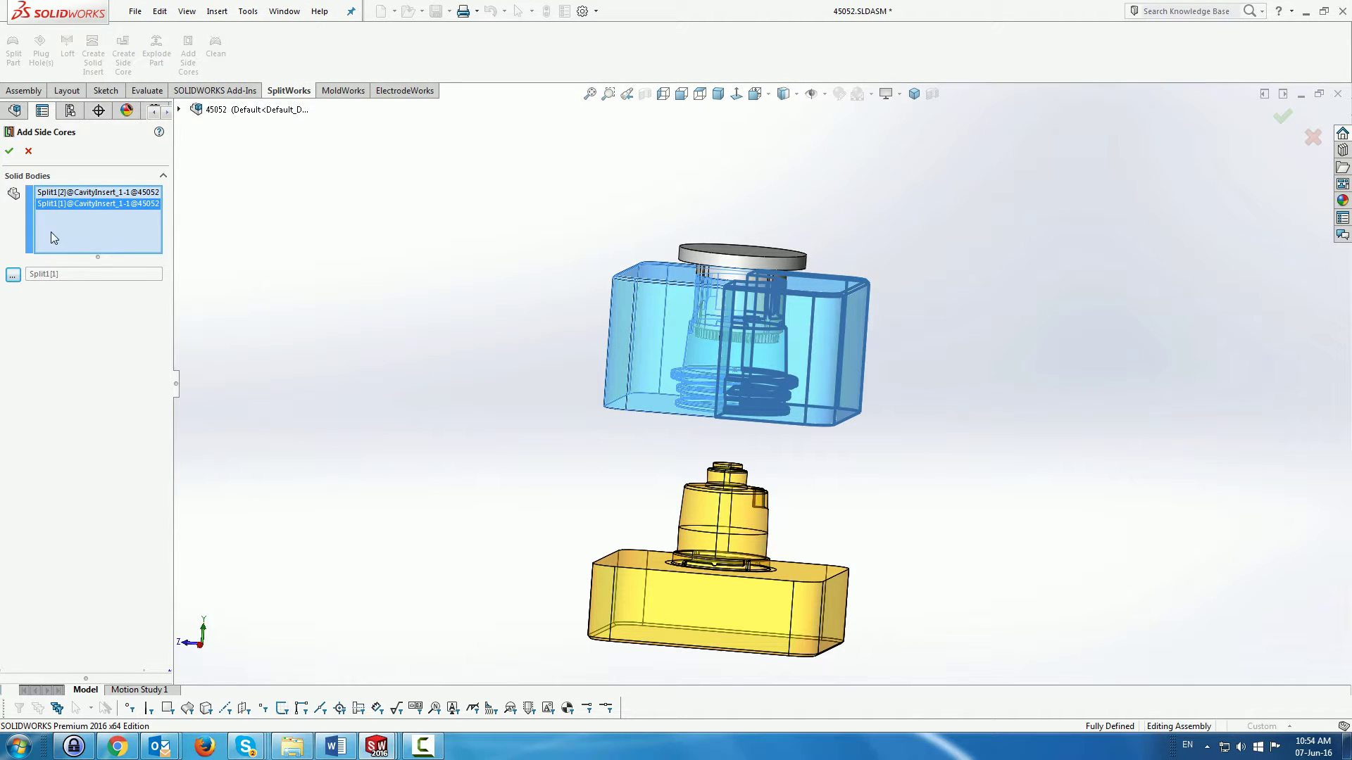
pyautogui.click(13, 275)
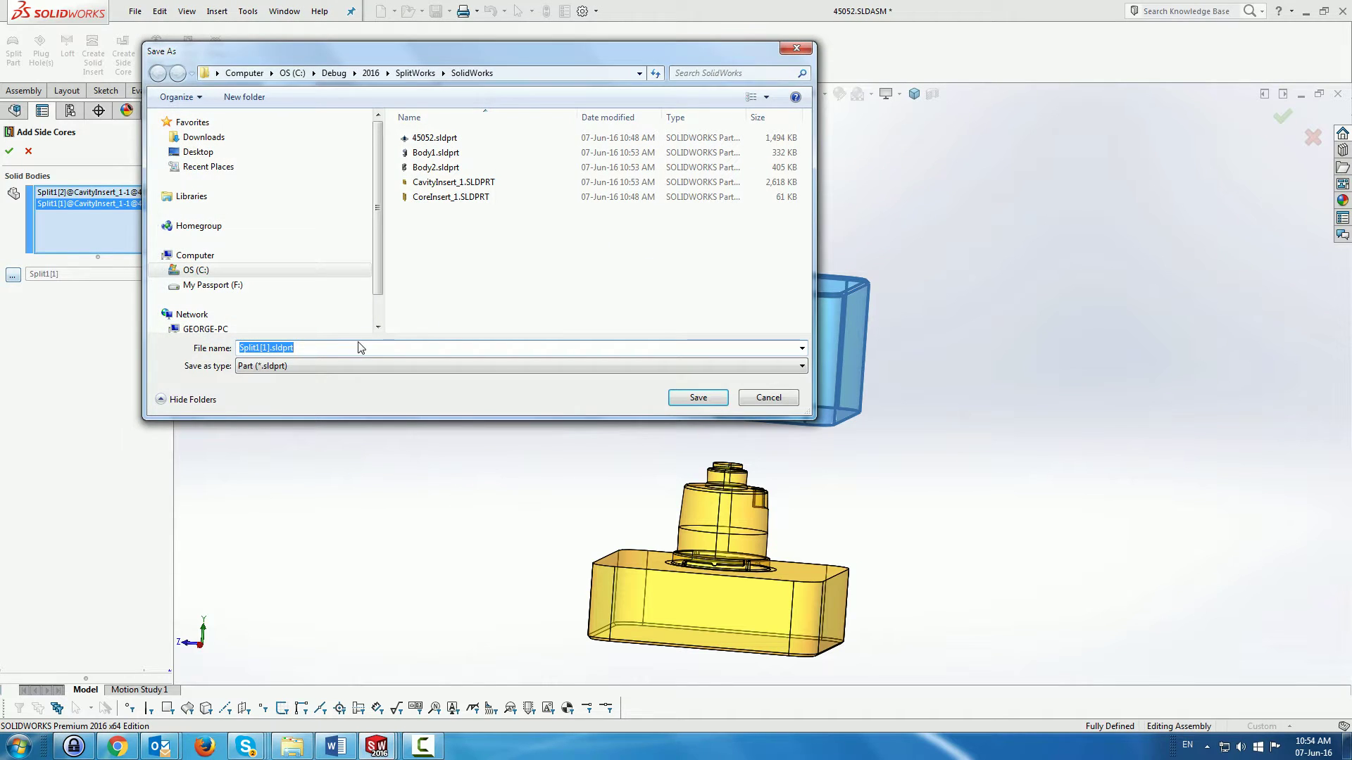
pyautogui.write('SideCavity2')
pyautogui.click(697, 398)
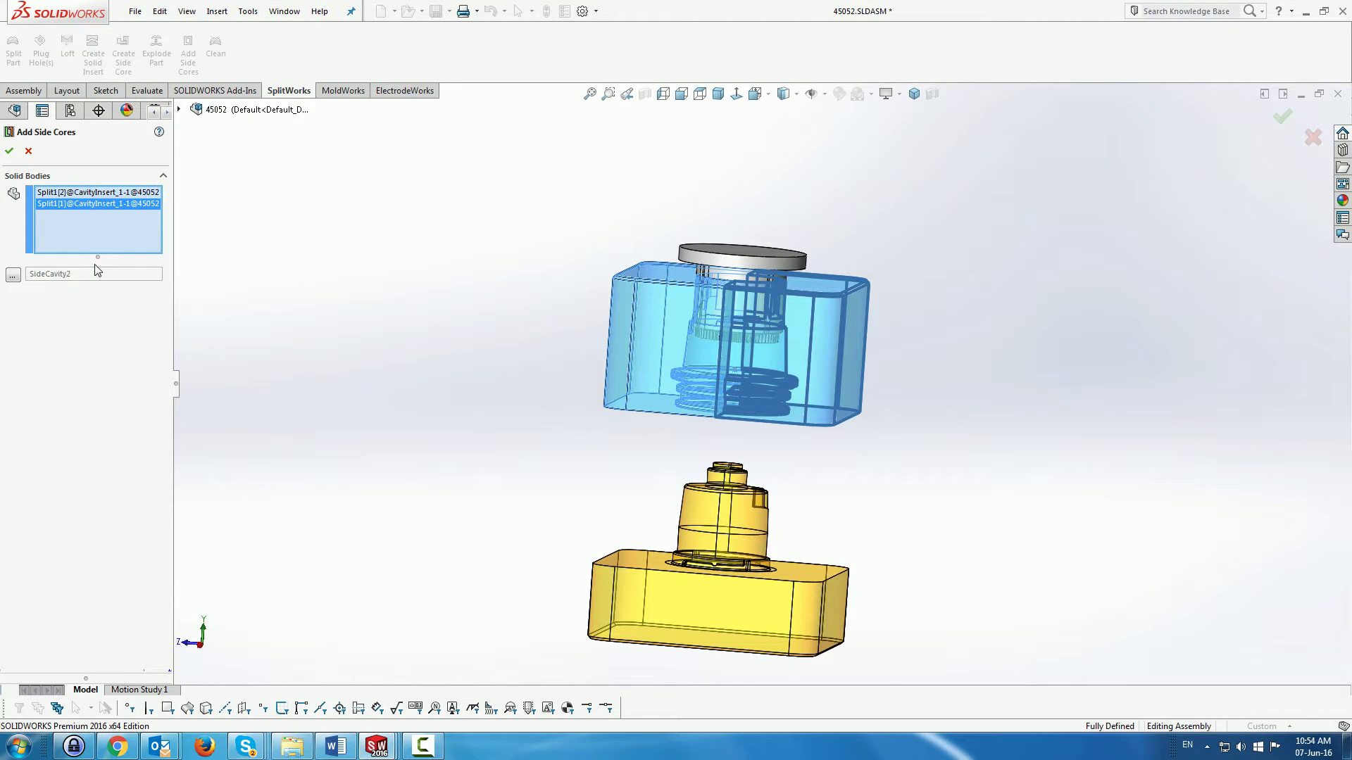
pyautogui.click(9, 151)
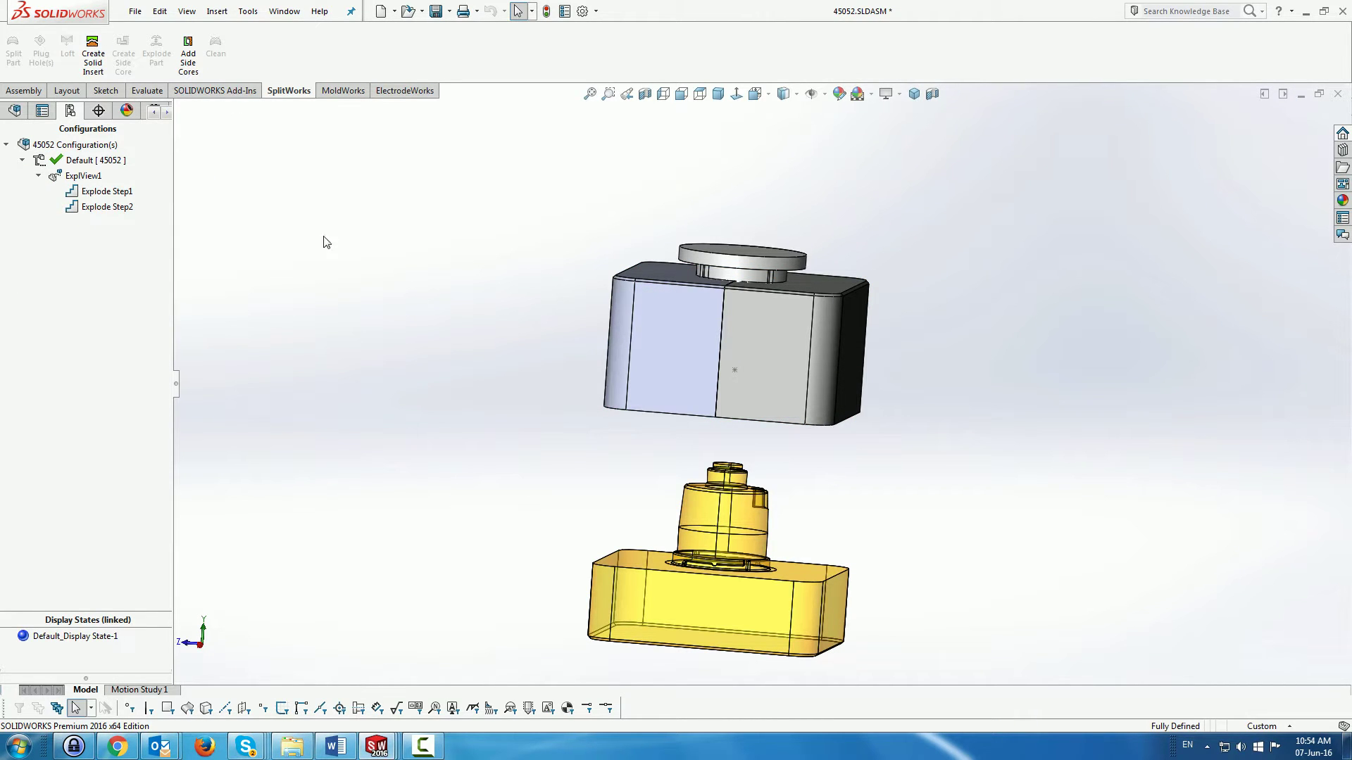
# Step: Save the cavity insert's top disk body as a new separate part named TopCavity
pyautogui.click(186, 50)
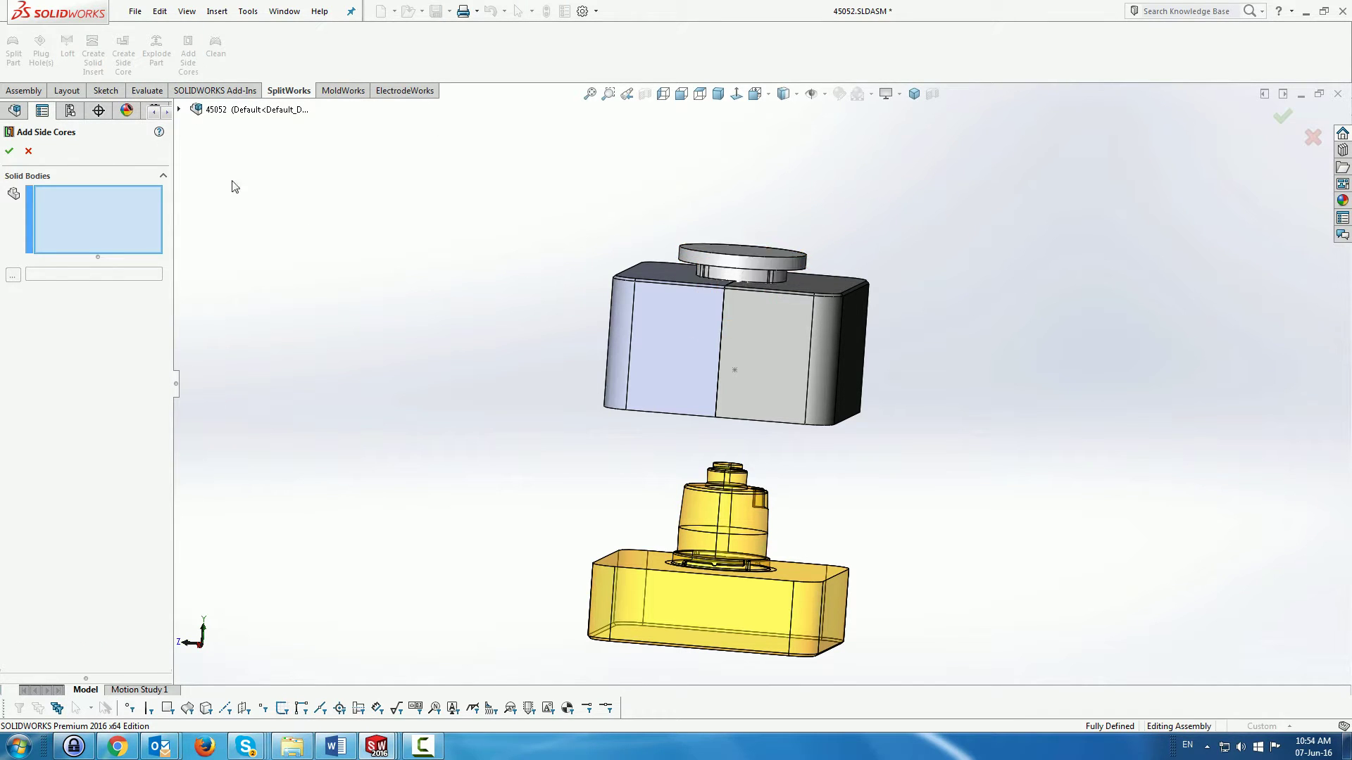
pyautogui.click(721, 247)
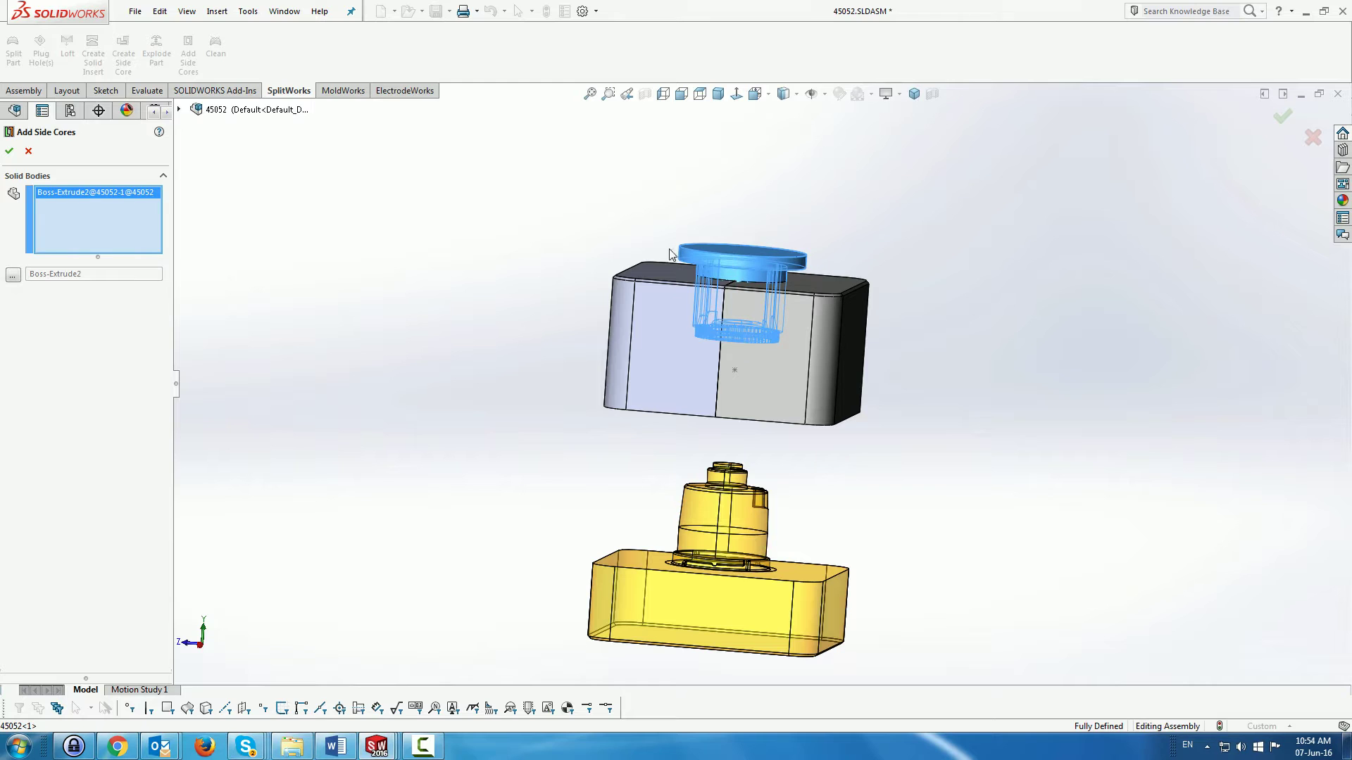
pyautogui.click(13, 276)
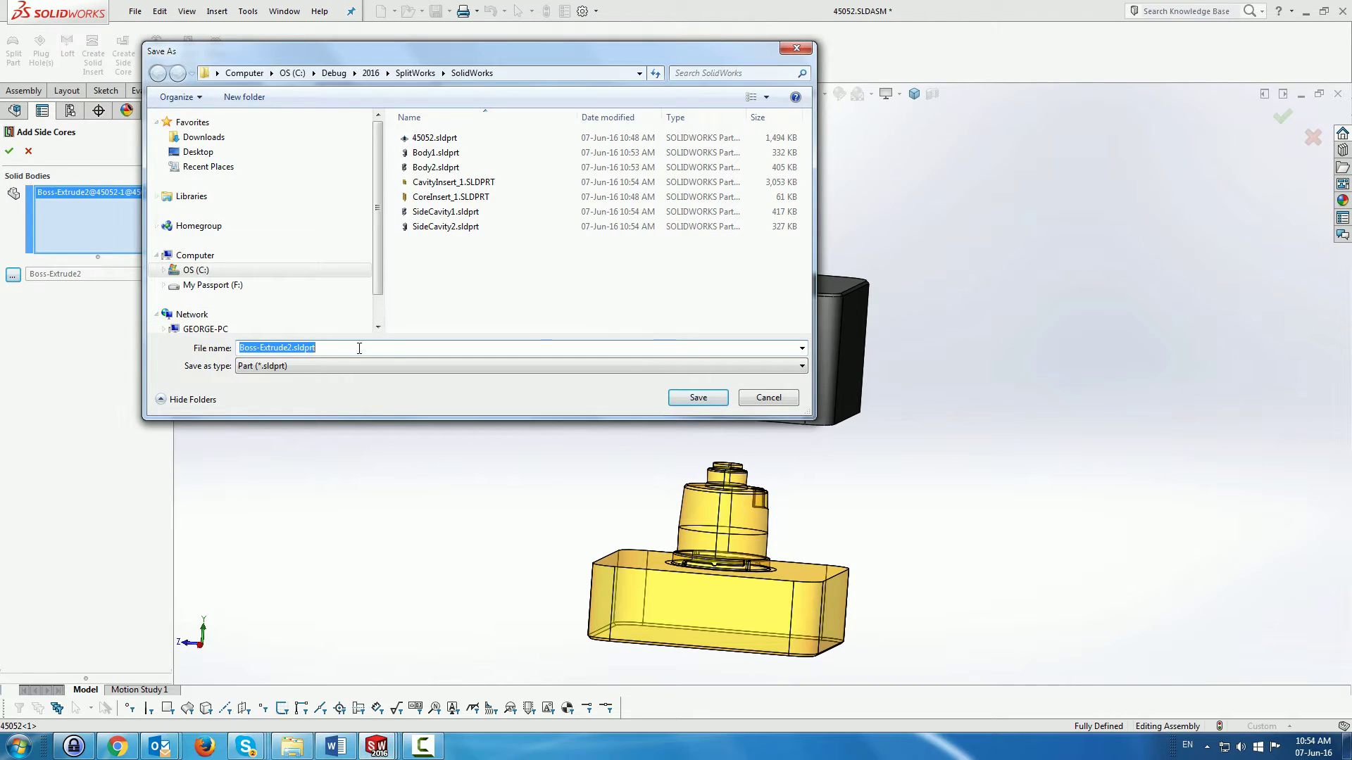
pyautogui.write('TopCavity1')
pyautogui.click(697, 399)
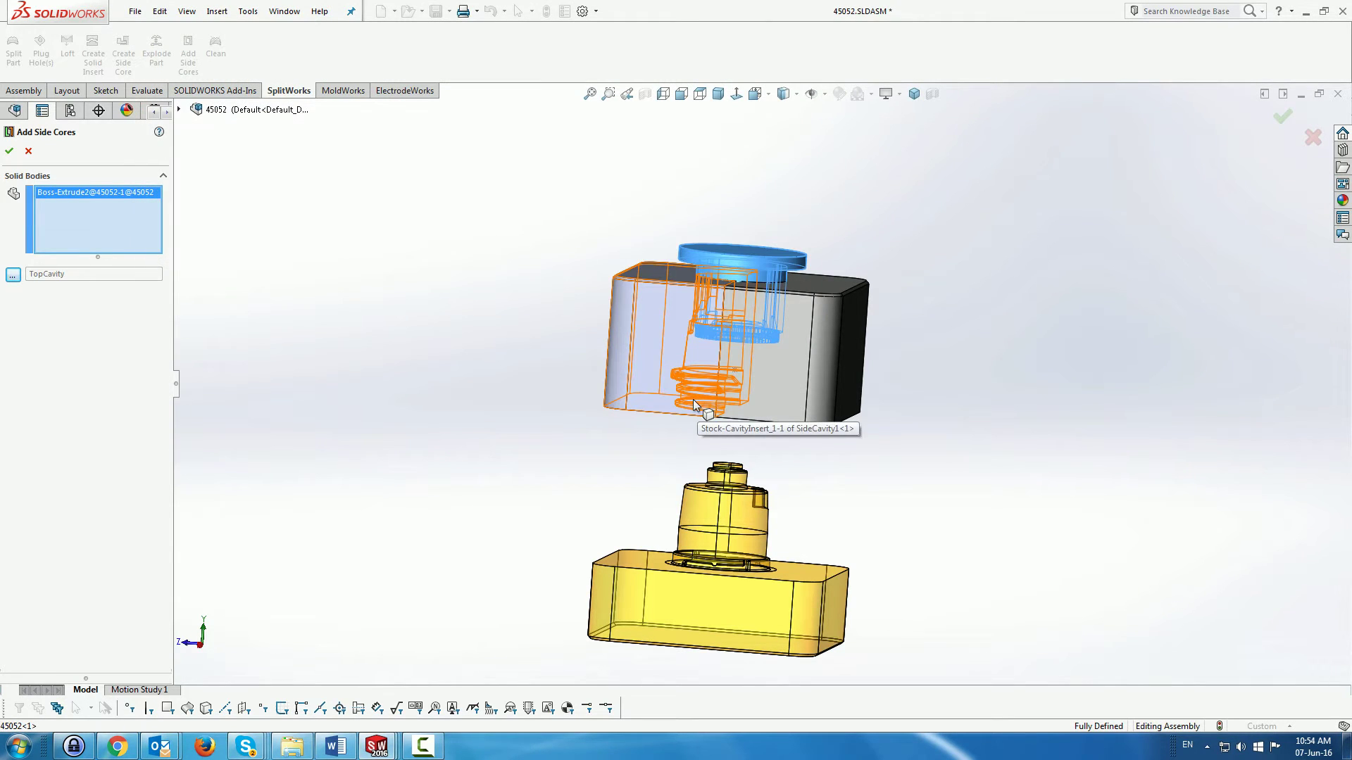
pyautogui.click(9, 150)
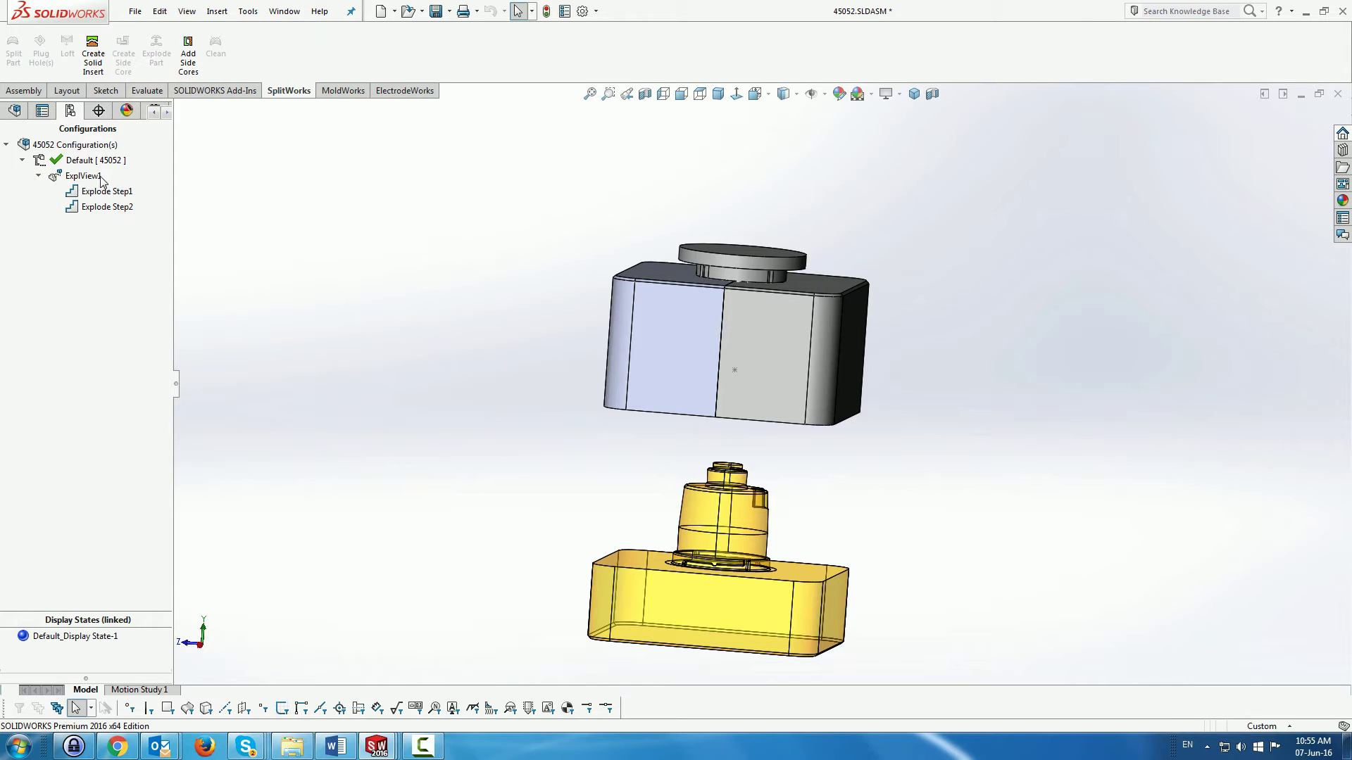
# Step: Edit ExplView1 to spread the two side cavities left and right and lift the top cavity
pyautogui.rightClick(88, 179)
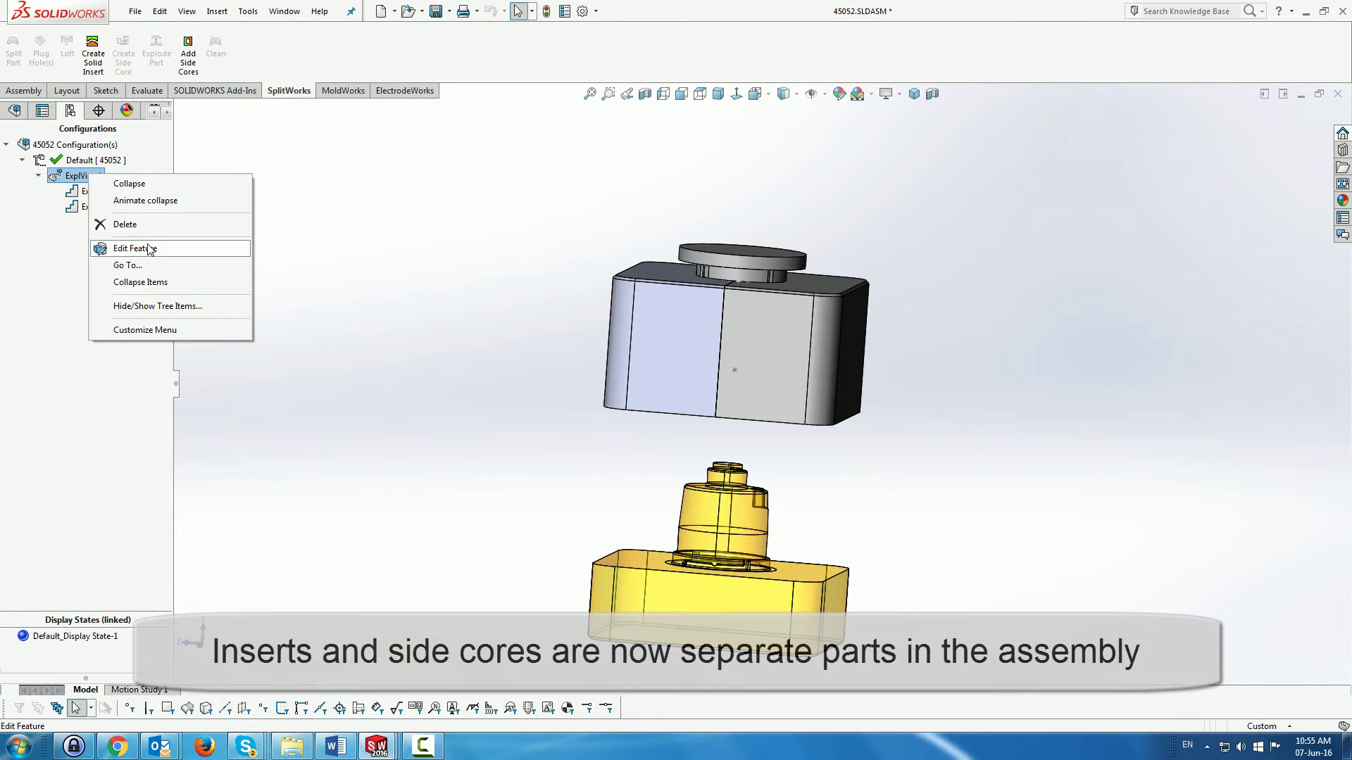
pyautogui.click(113, 249)
pyautogui.click(670, 338)
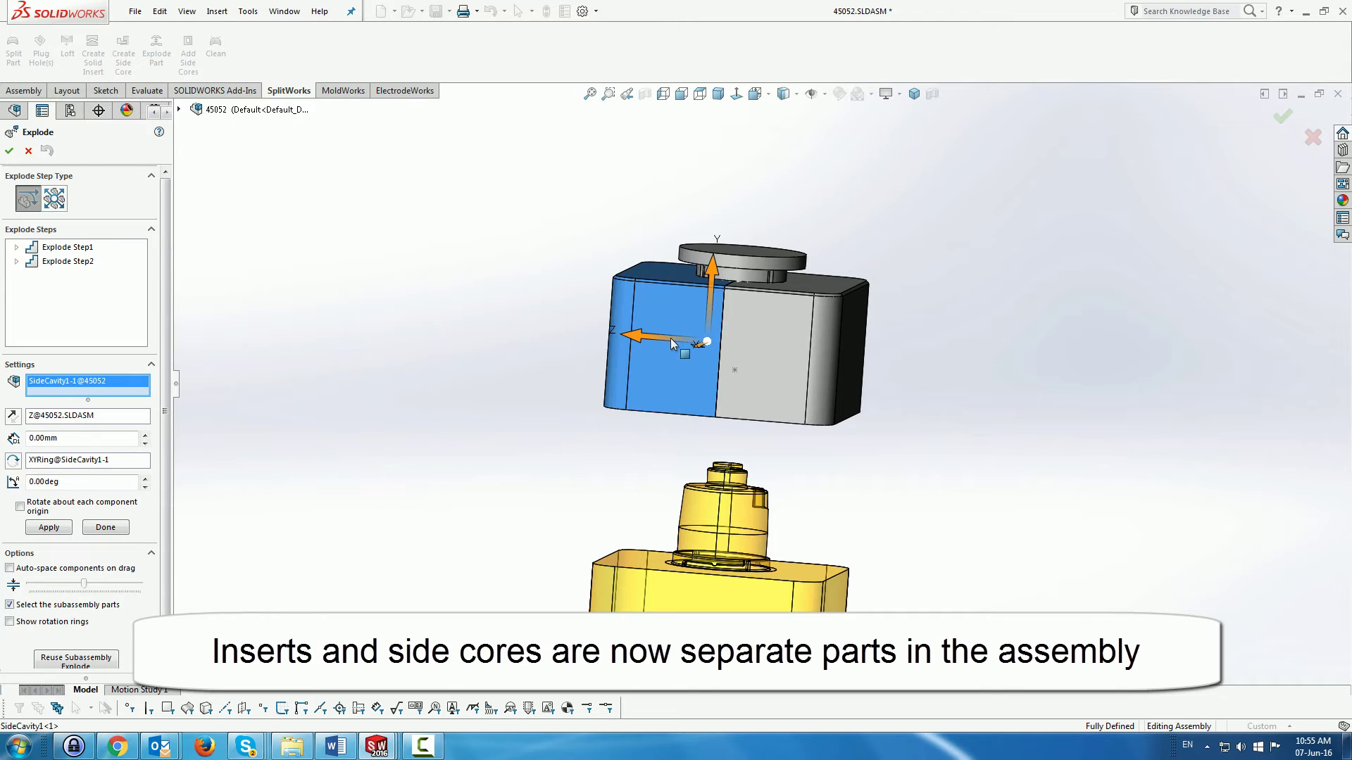
pyautogui.moveTo(652, 337); pyautogui.dragTo(454, 337)
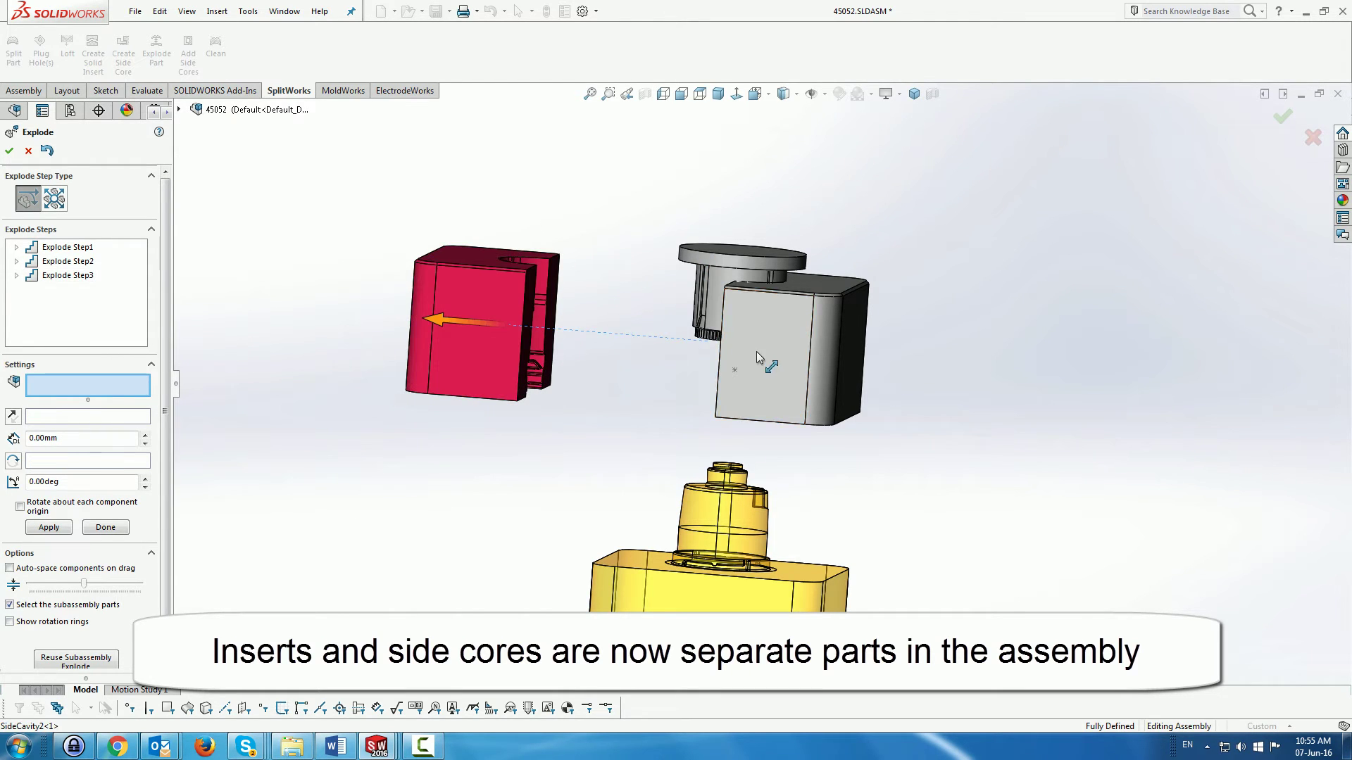
pyautogui.click(757, 338)
pyautogui.moveTo(694, 340); pyautogui.dragTo(881, 345)
pyautogui.click(749, 310)
pyautogui.moveTo(743, 224); pyautogui.dragTo(739, 139)
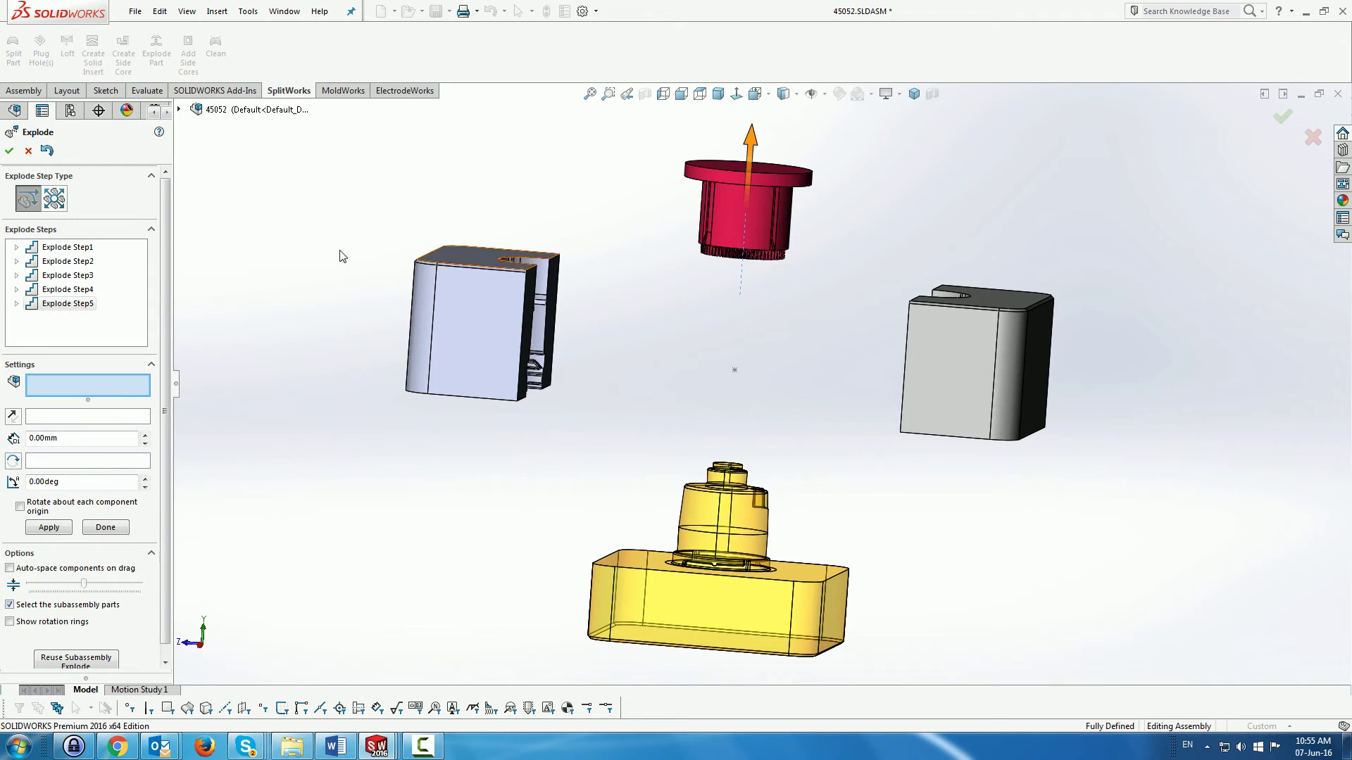
pyautogui.click(10, 151)
# Step: Under 45052's Solid Bodies in the assembly tree, show the hidden Imported2 molded part body
pyautogui.click(14, 111)
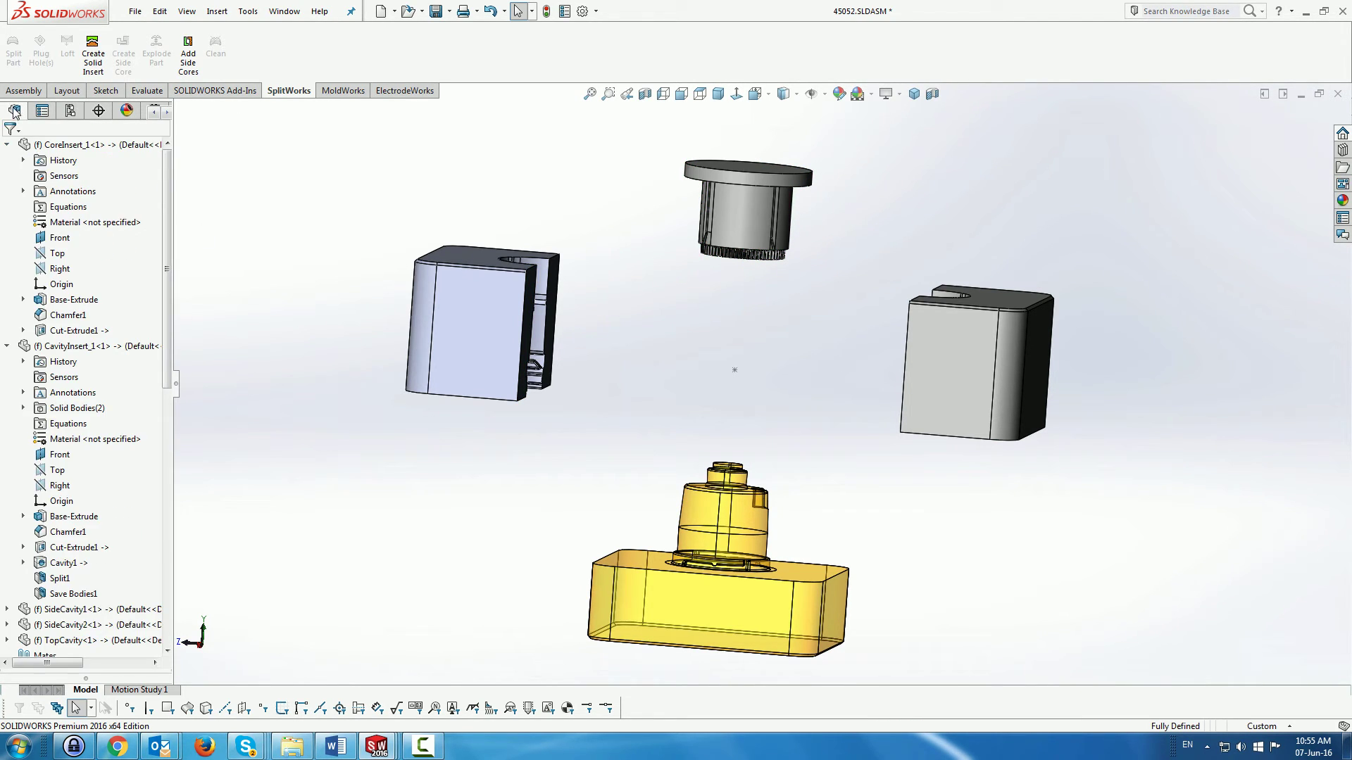
pyautogui.scroll(10, 11, 155)
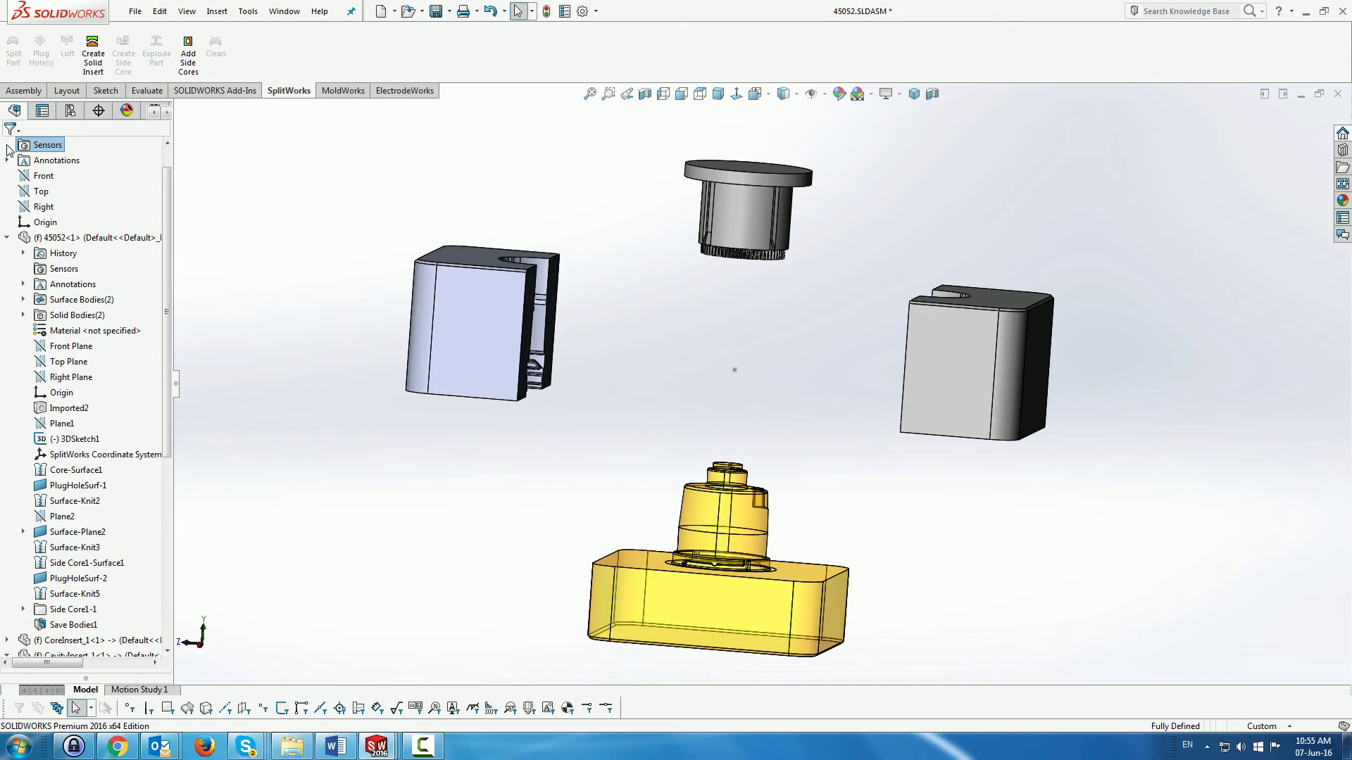
pyautogui.click(8, 237)
pyautogui.click(7, 300)
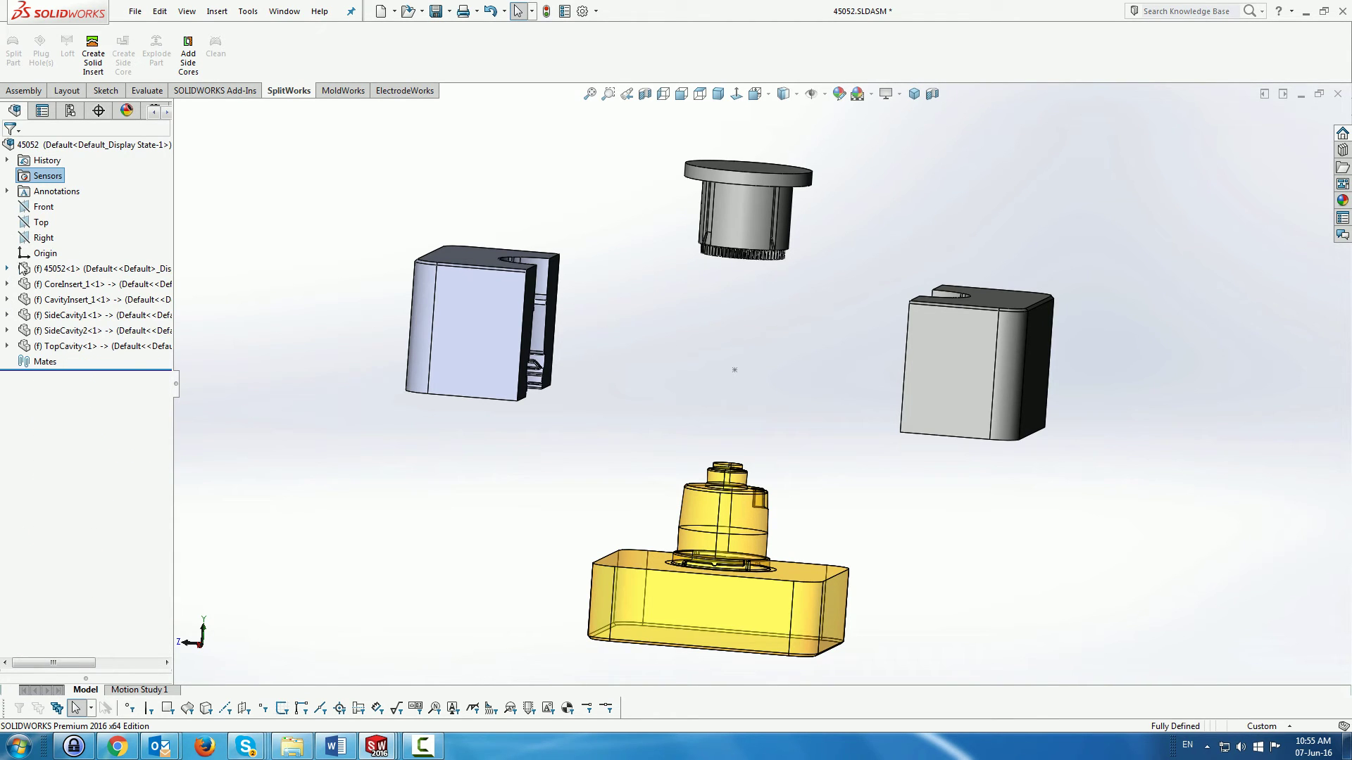
pyautogui.click(7, 269)
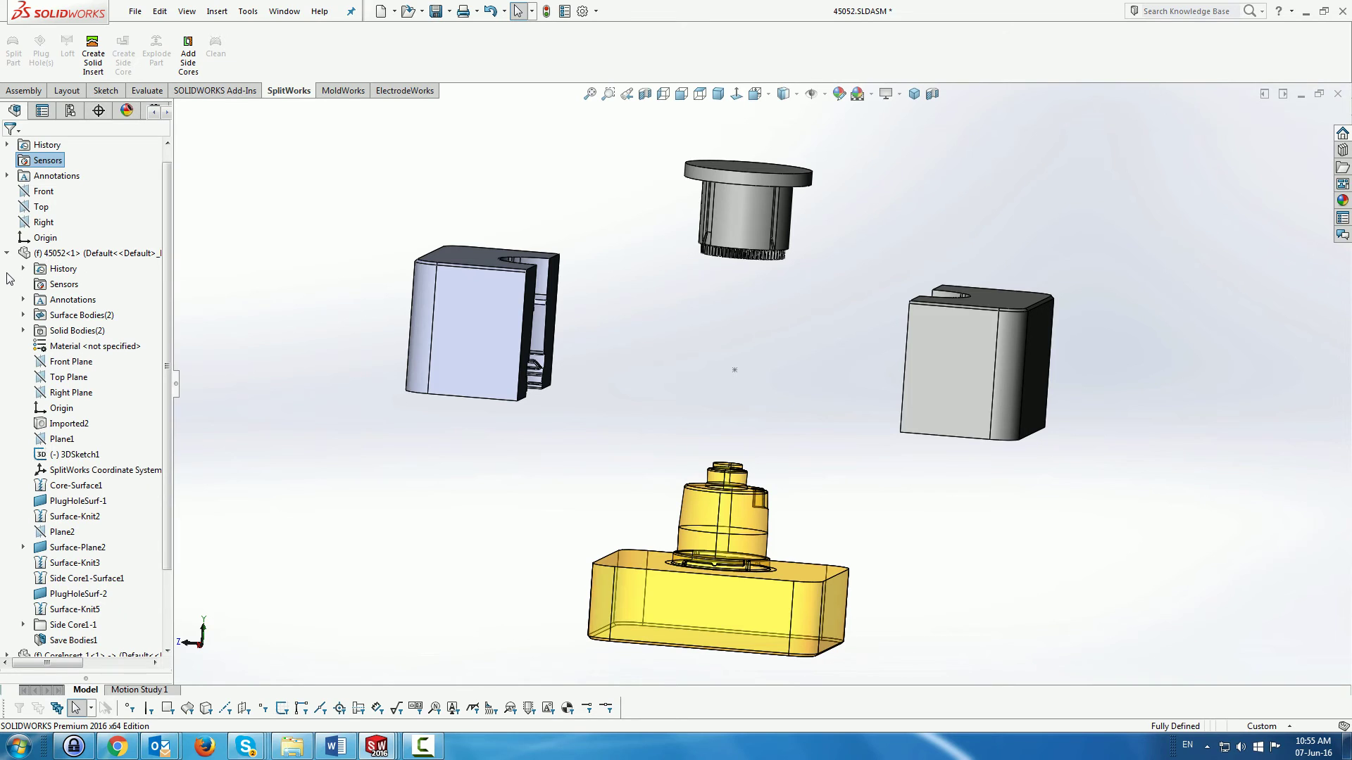
pyautogui.click(23, 331)
pyautogui.rightClick(88, 352)
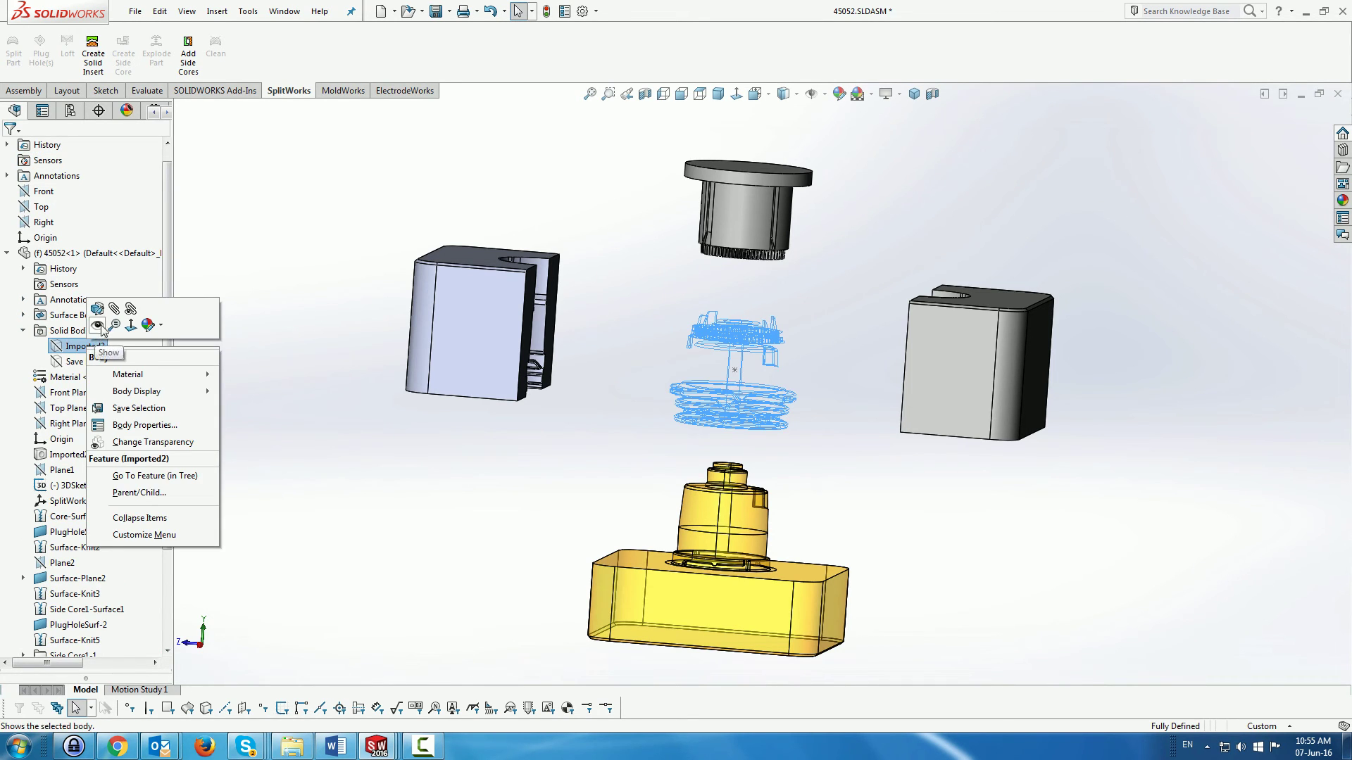
pyautogui.click(97, 325)
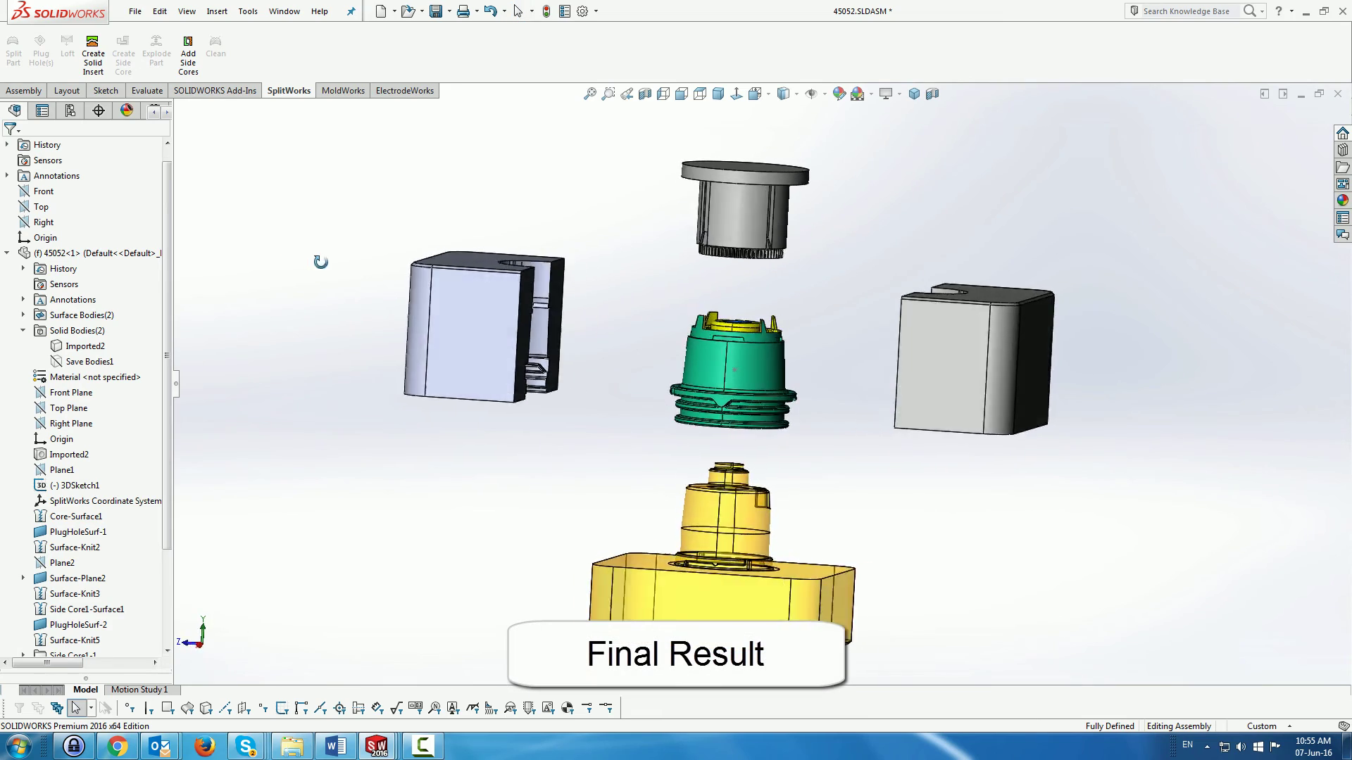